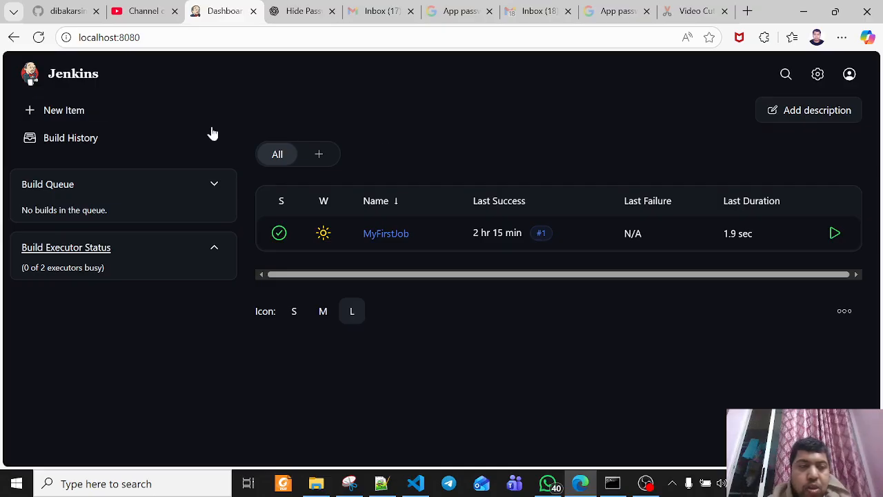
Start a new Jenkins item and enter MyFirstJob-1 as its name
left_click(63, 109)
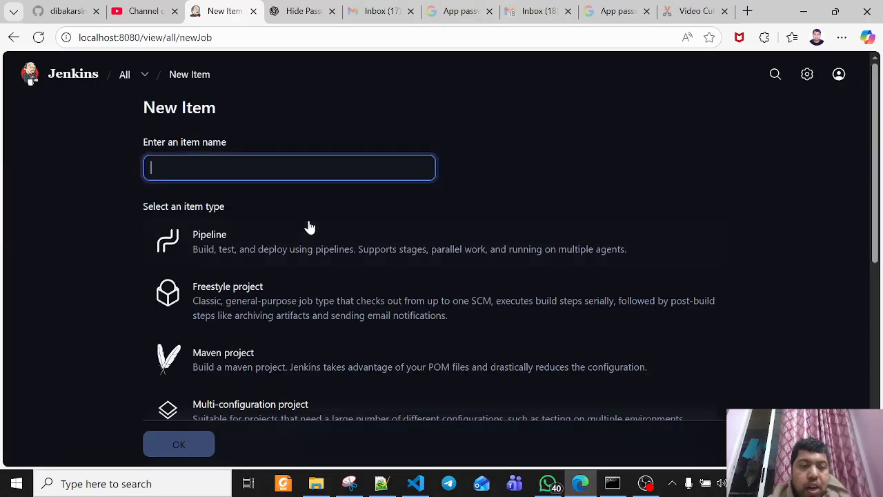
scroll(310, 227, "down", 1)
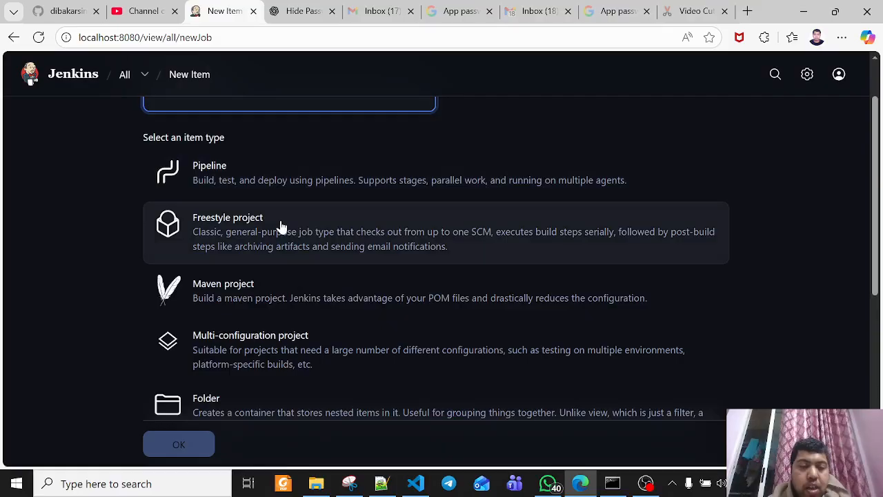
left_click(236, 98)
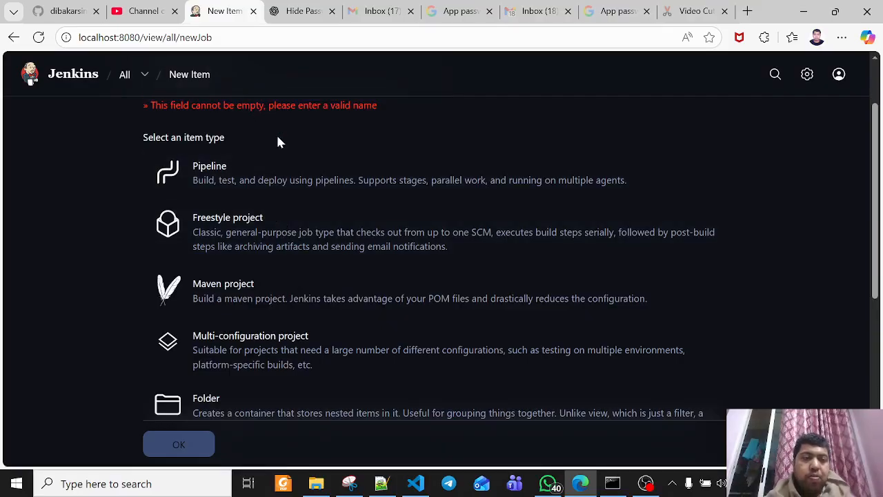
scroll(276, 133, "up", 1)
left_click(274, 167)
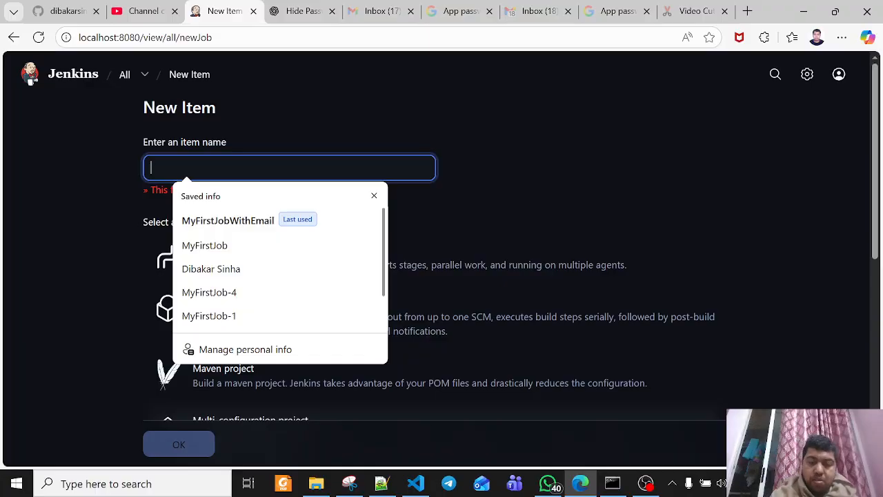
type("My")
key("Down")
key("Down")
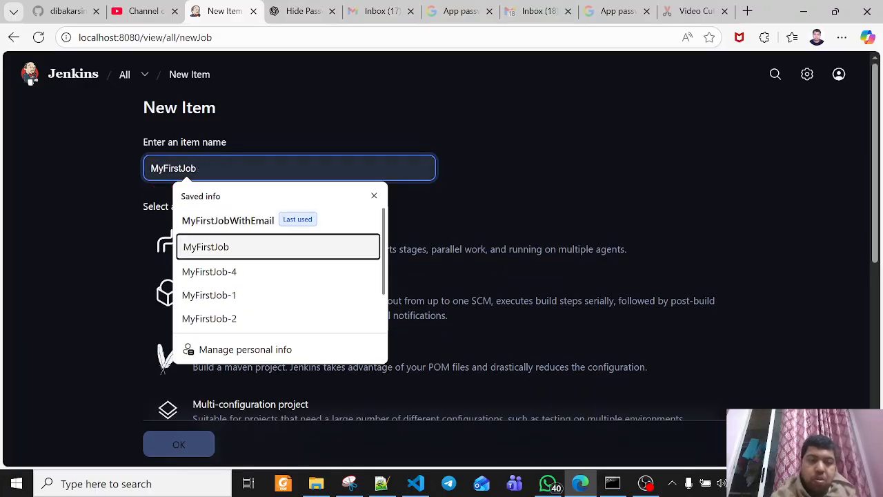
key("Return")
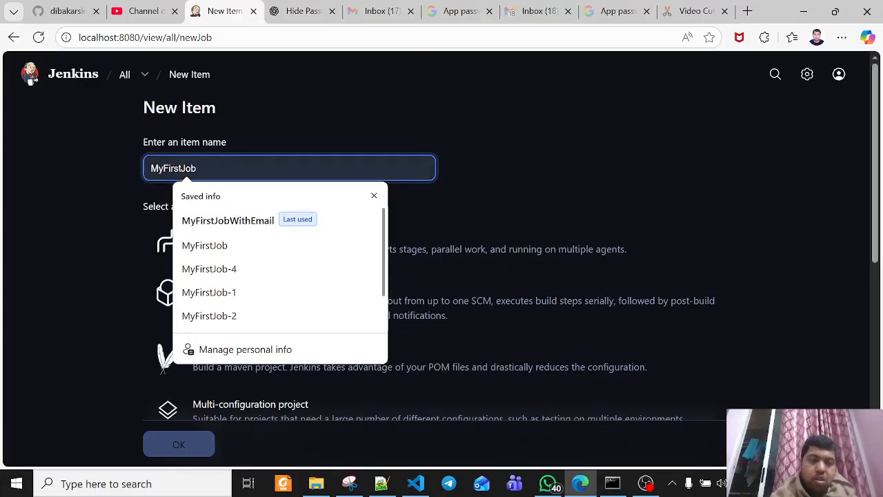
left_click(556, 186)
left_click(196, 170)
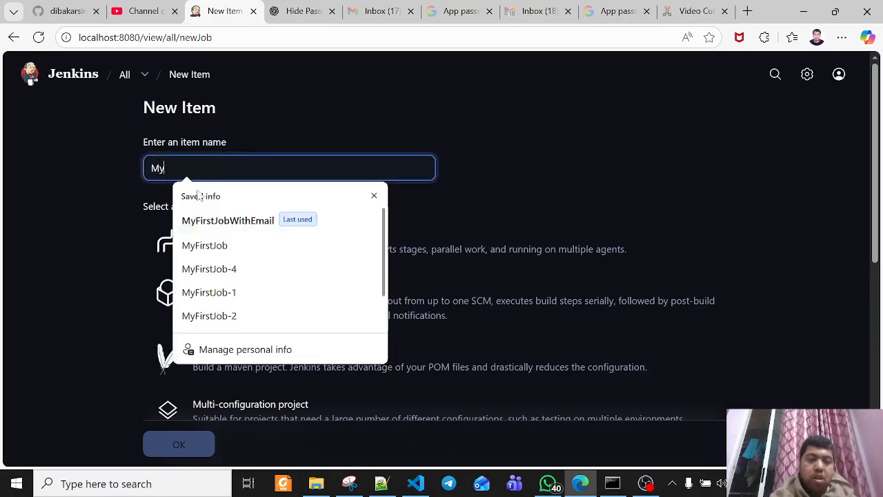
left_click(205, 245)
scroll(112, 231, "down", 5)
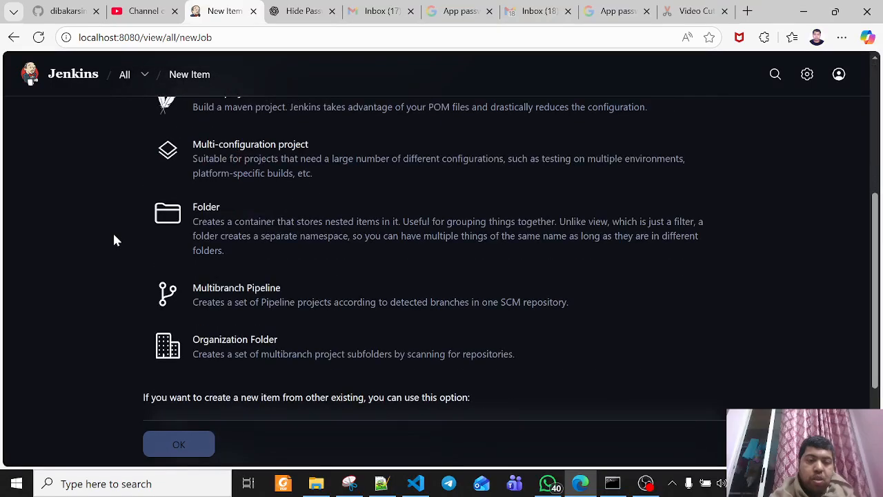
scroll(112, 231, "up", 5)
type("-1")
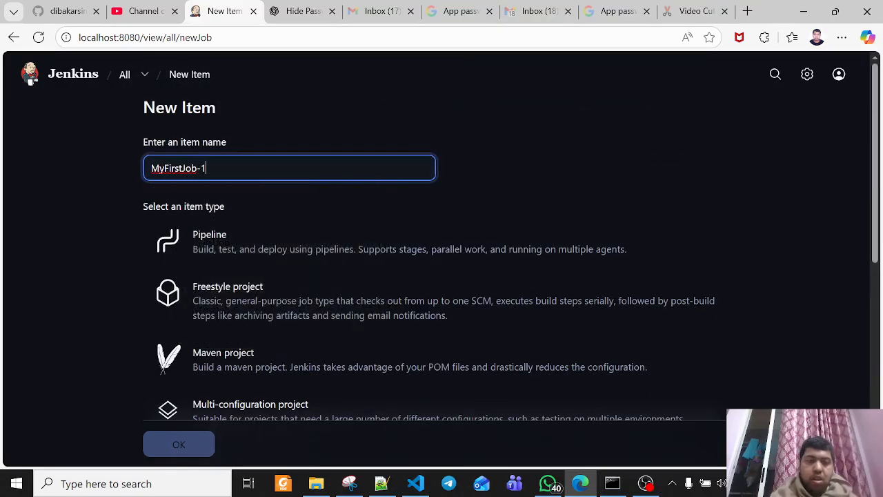
Set MyFirstJob as the existing item to copy from and create the new job
scroll(266, 224, "down", 6)
left_click(254, 316)
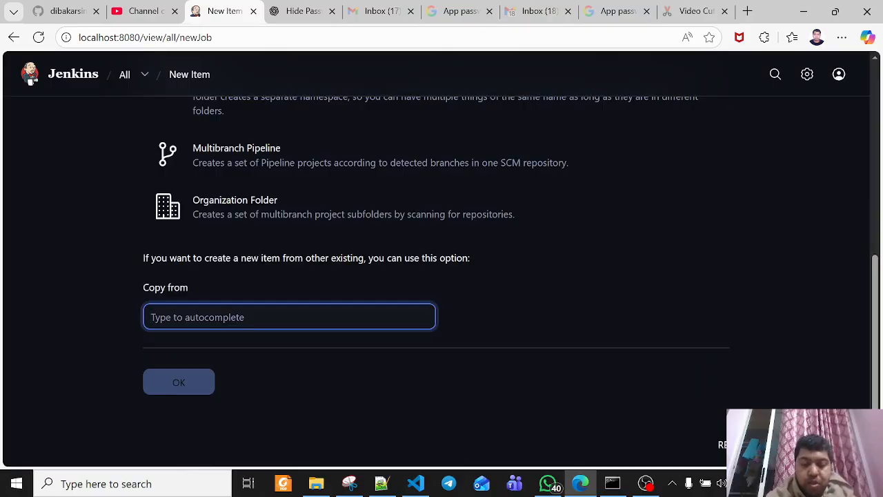
type("Myf")
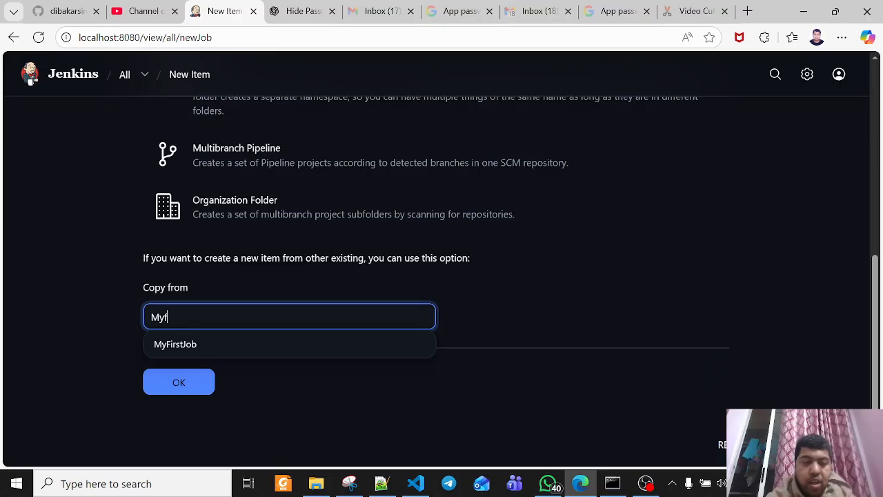
left_click(231, 351)
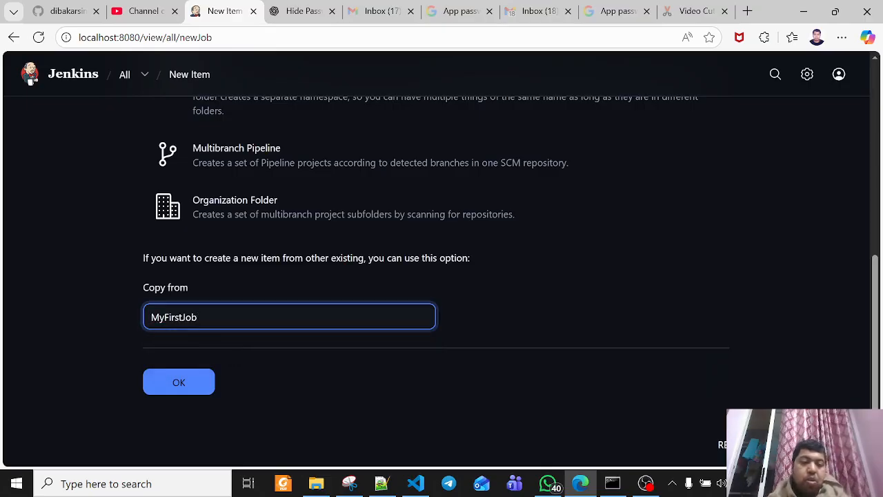
scroll(263, 307, "up", 6)
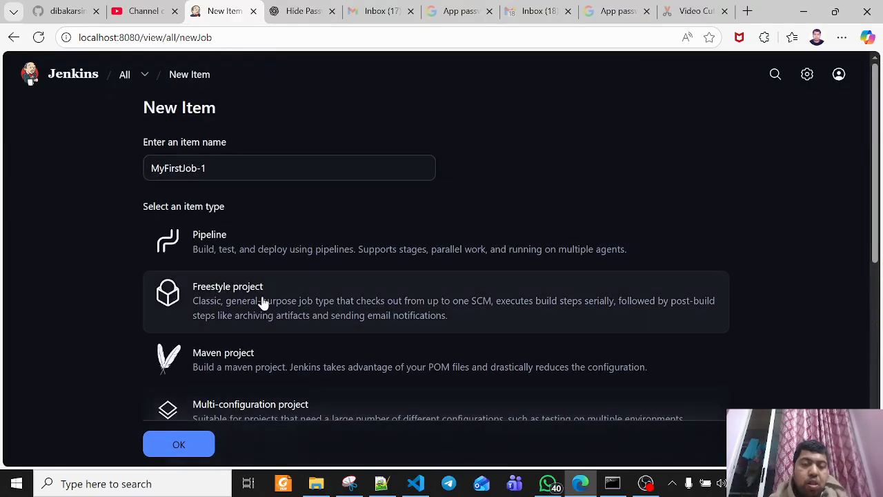
left_click(180, 445)
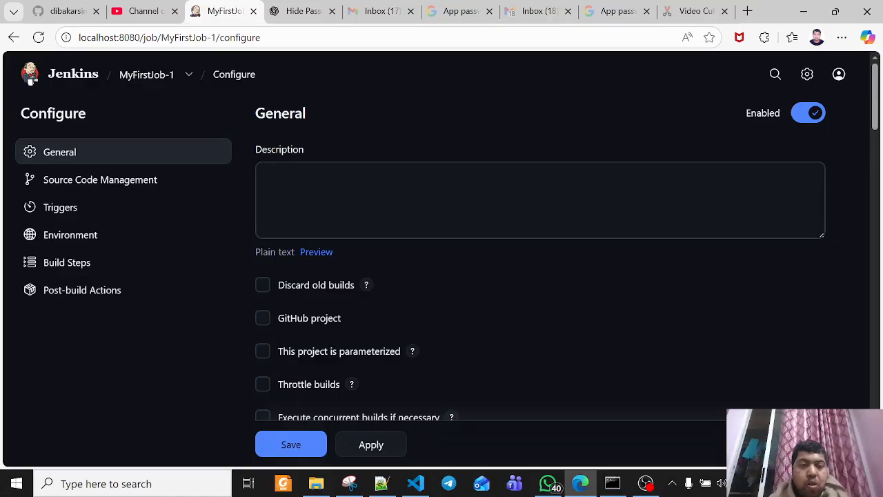
scroll(367, 206, "down", 5)
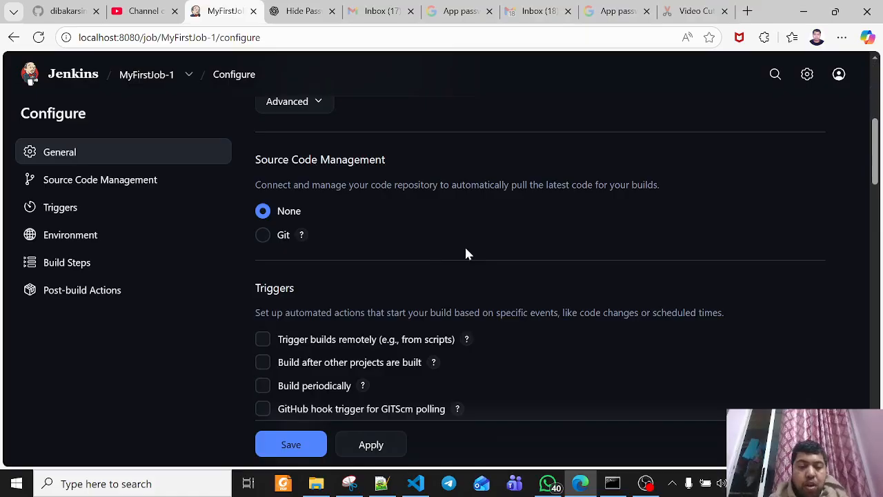
Switch to VS Code, clear the terminal and move up from localrepo to its parent folder with cd..
left_click(415, 483)
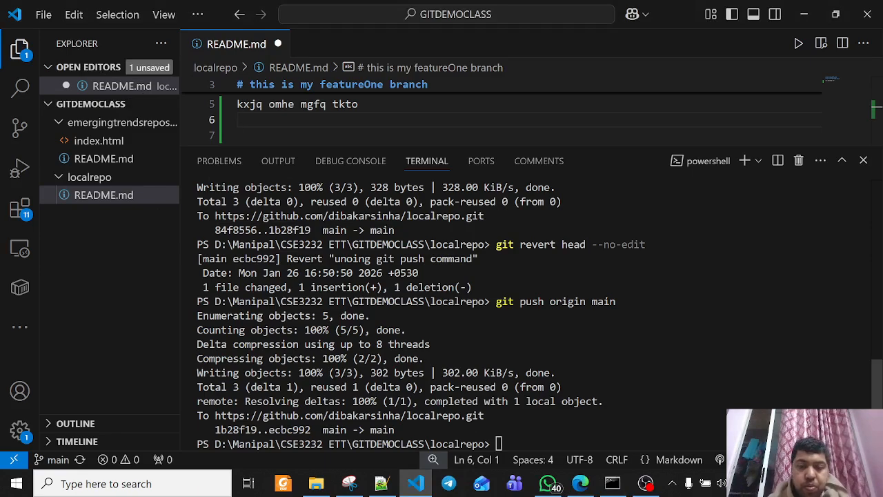
left_click(510, 442)
type("cle")
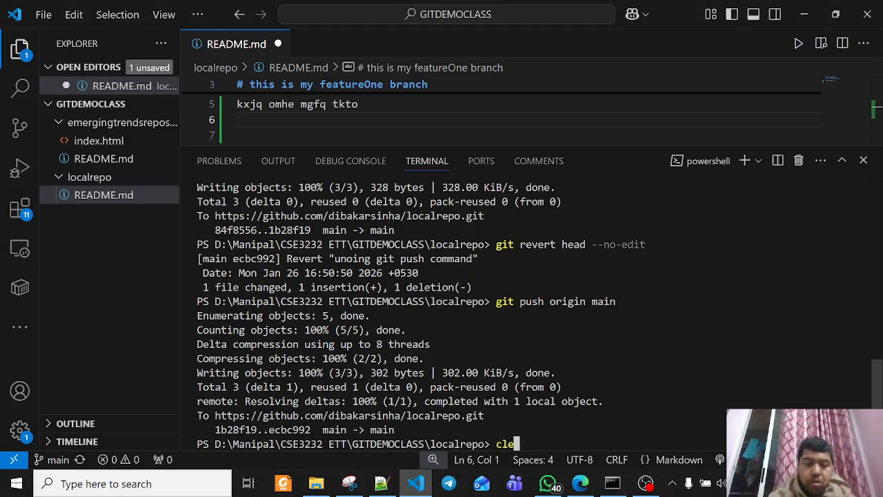
type("ar")
key("Return")
type("cd")
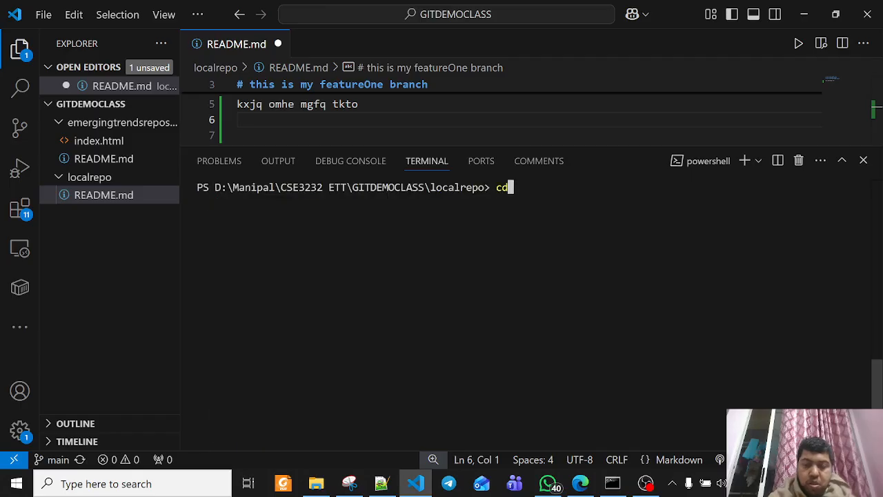
type("..")
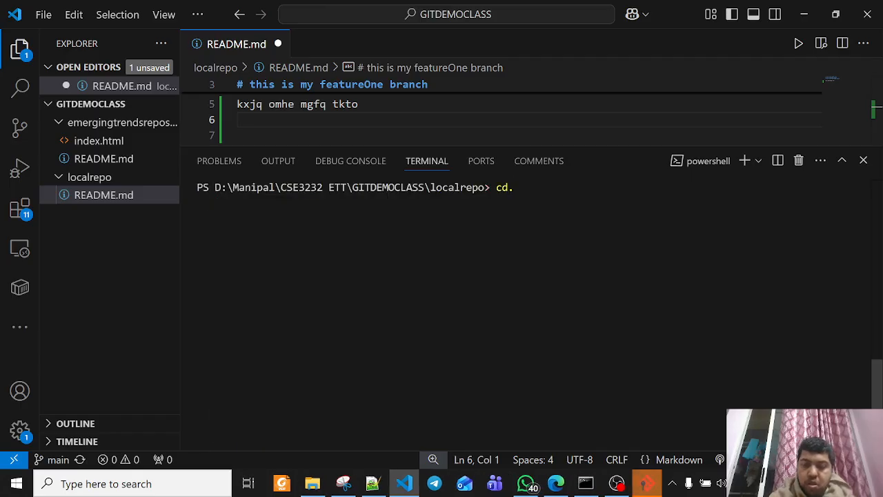
key("Return")
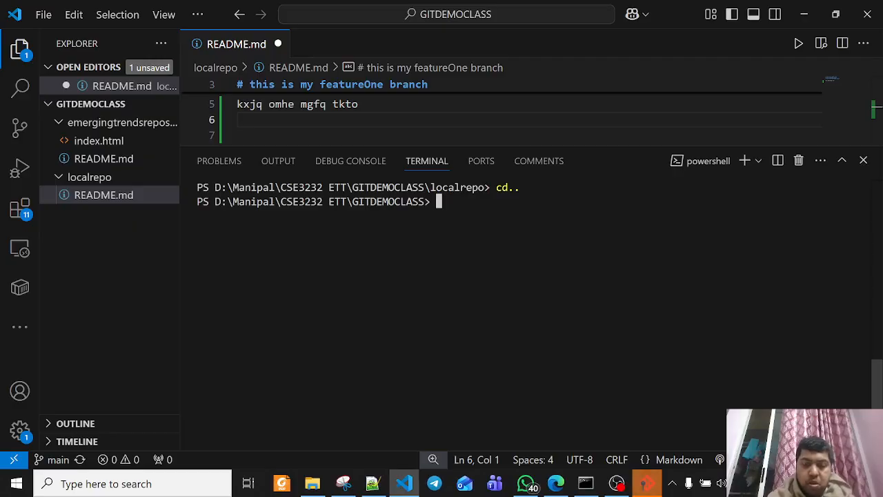
Begin a git clone command in the terminal, then switch to the browser and open the mavenjenkins-master repository on GitHub
type("git clone")
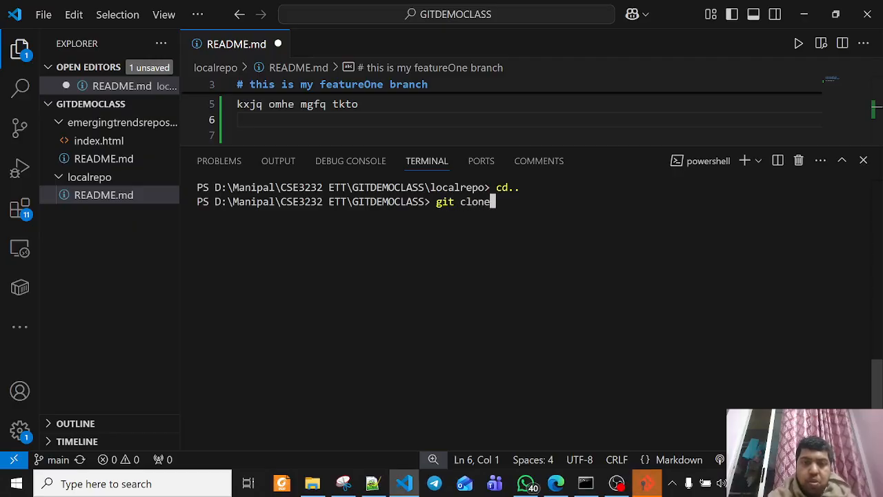
left_click(555, 483)
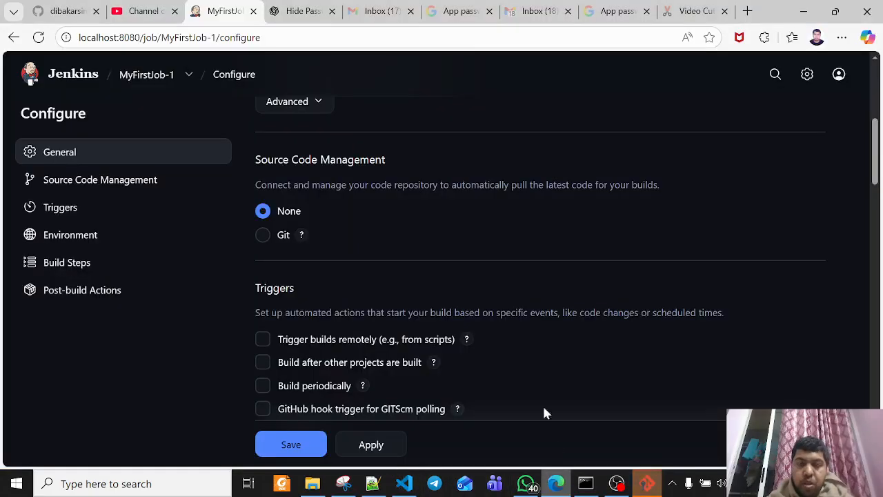
left_click(67, 11)
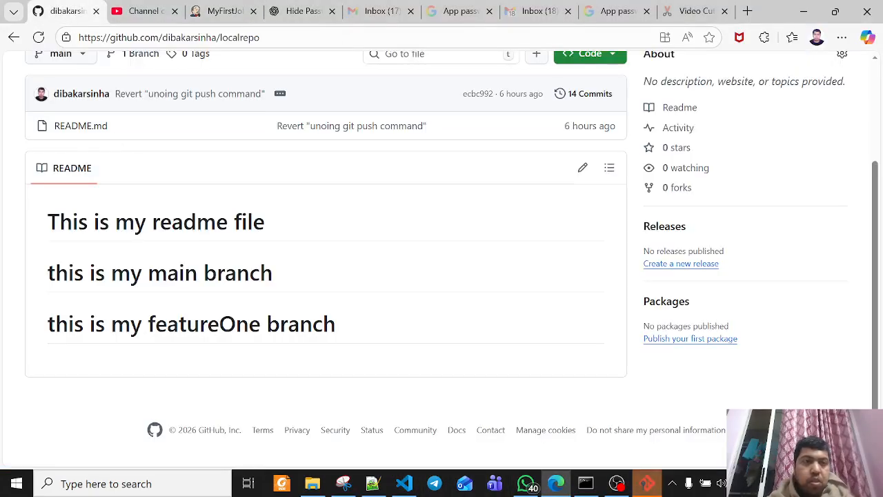
scroll(107, 104, "up", 2)
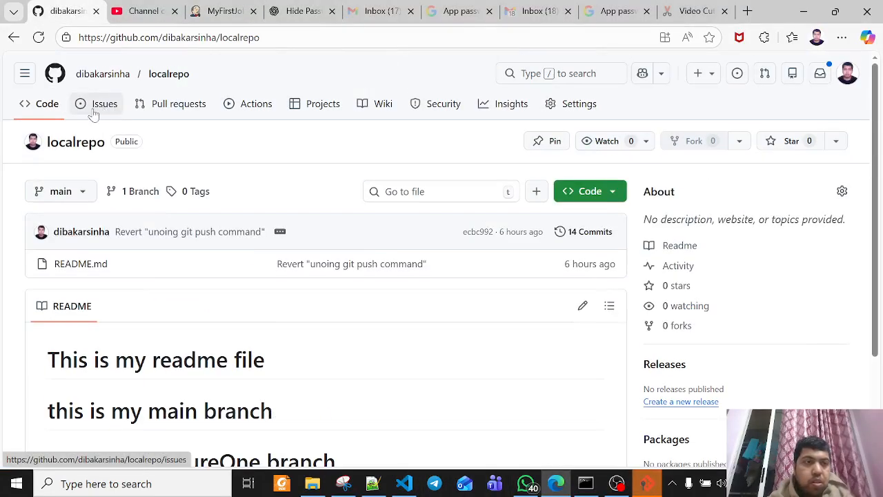
left_click(24, 74)
left_click(59, 192)
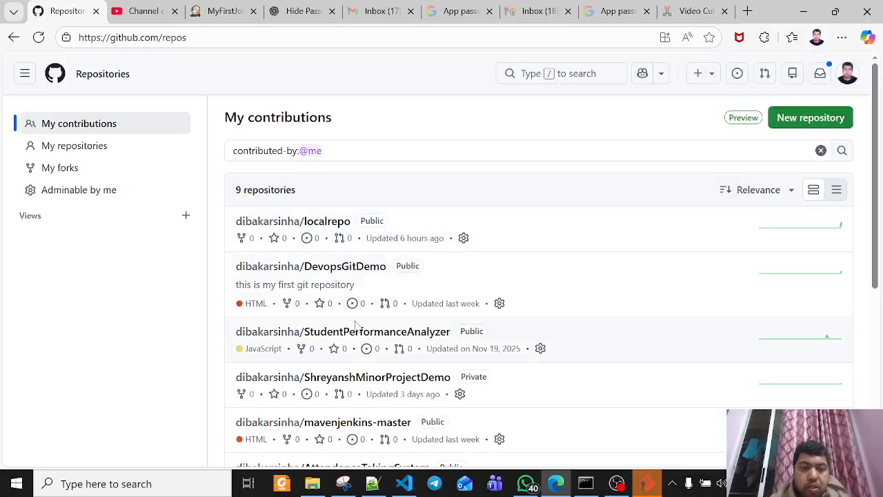
left_click(363, 423)
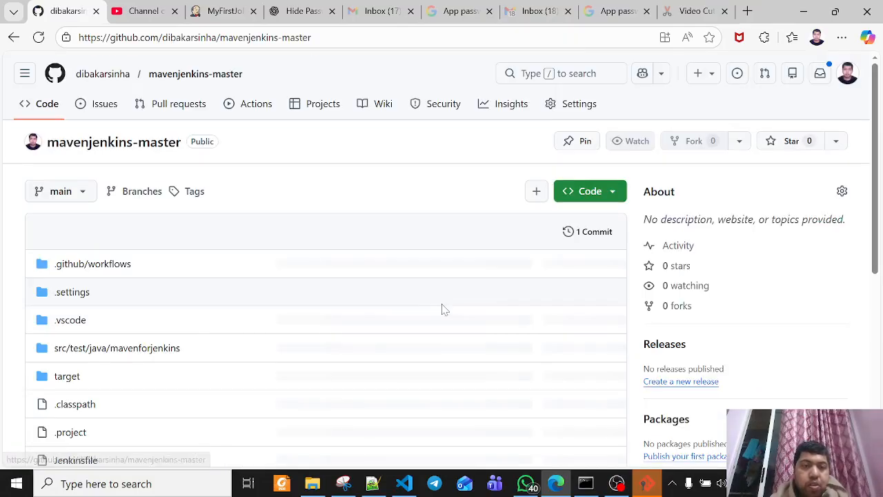
Copy the HTTPS clone URL of mavenjenkins-master, choosing the repository owner's account in the GitHub account prompt
left_click(602, 193)
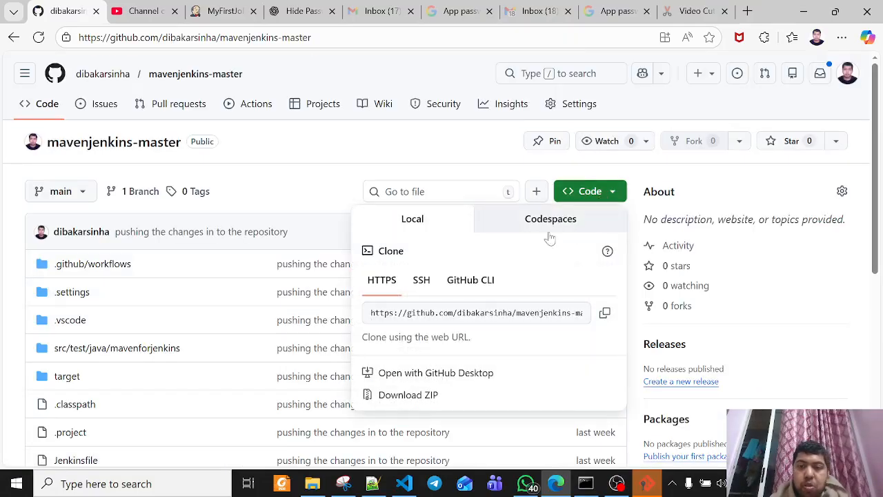
left_click(604, 314)
left_click(647, 483)
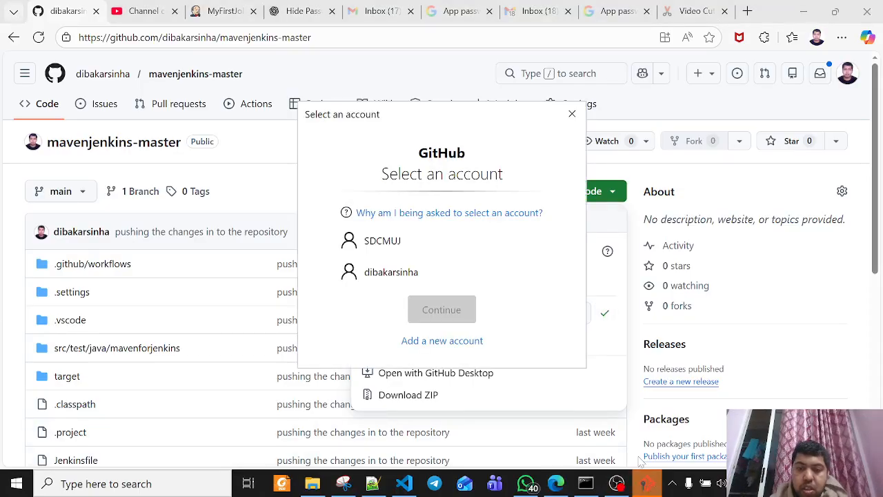
left_click(414, 273)
left_click(436, 311)
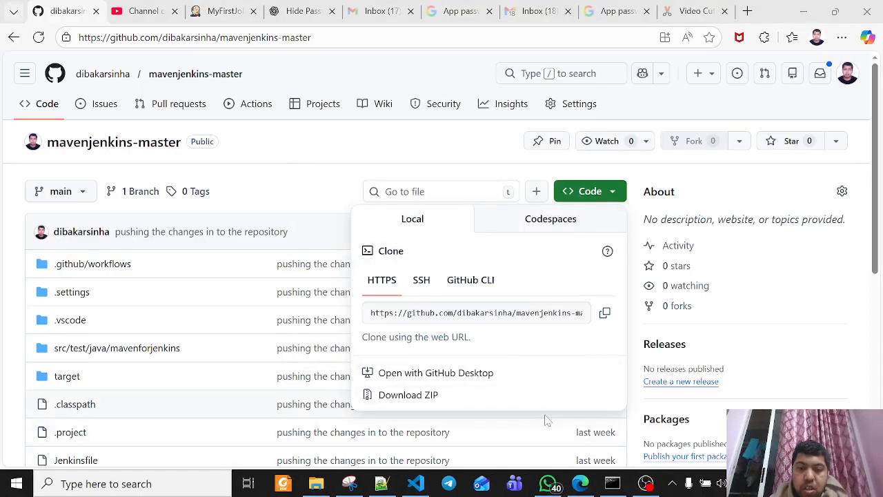
left_click(603, 313)
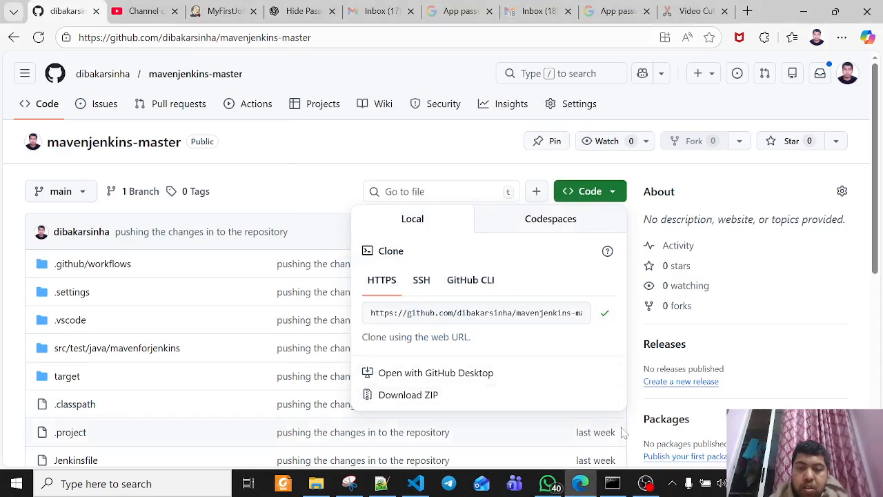
Switch to VS Code and run git clone with the copied mavenjenkins-master URL
left_click(415, 483)
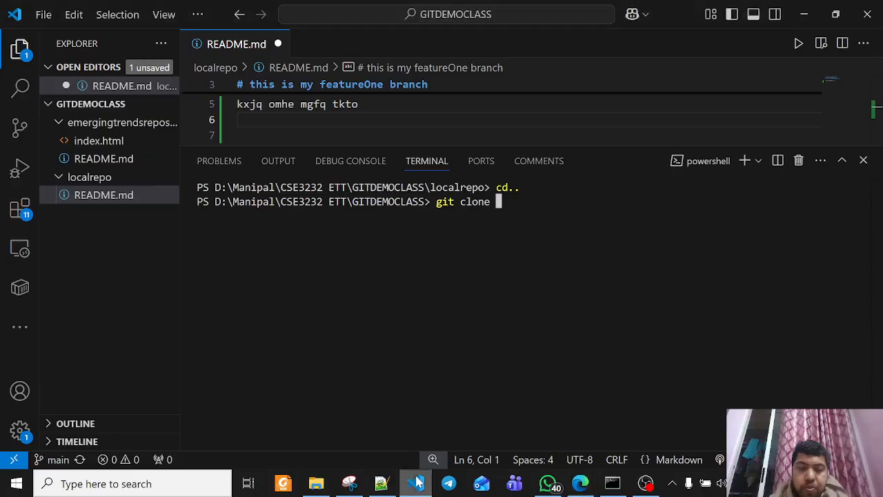
key("ctrl+v")
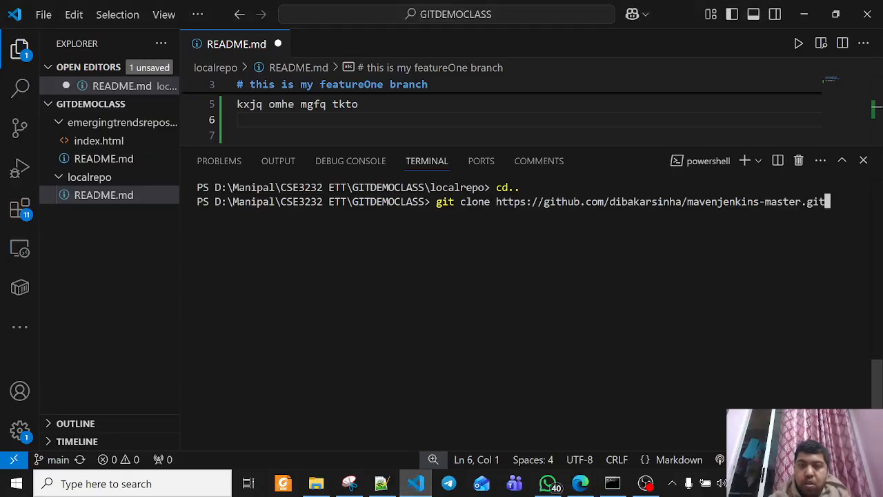
key("Return")
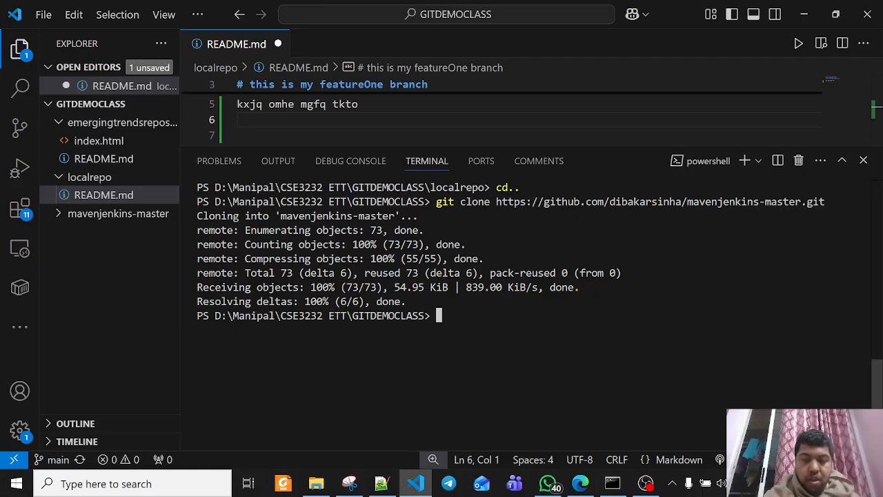
Change the terminal's working directory to the cloned mavenjenkins-master folder
type("cd ")
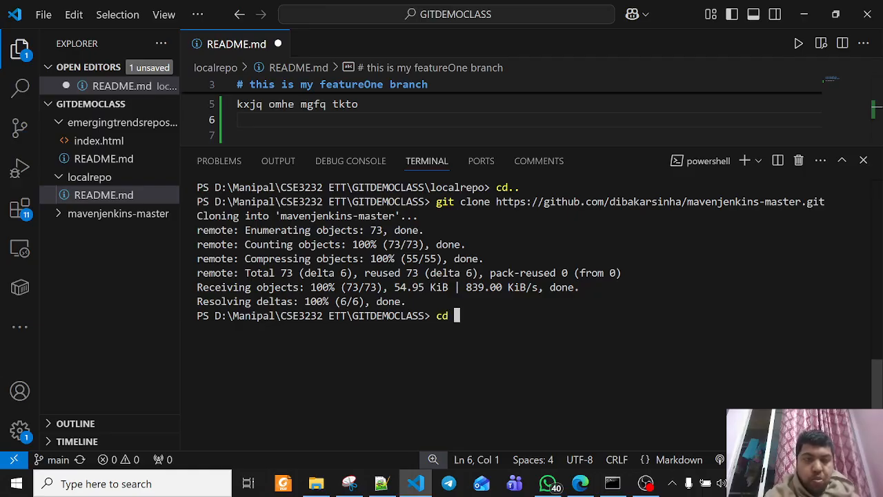
type("maven")
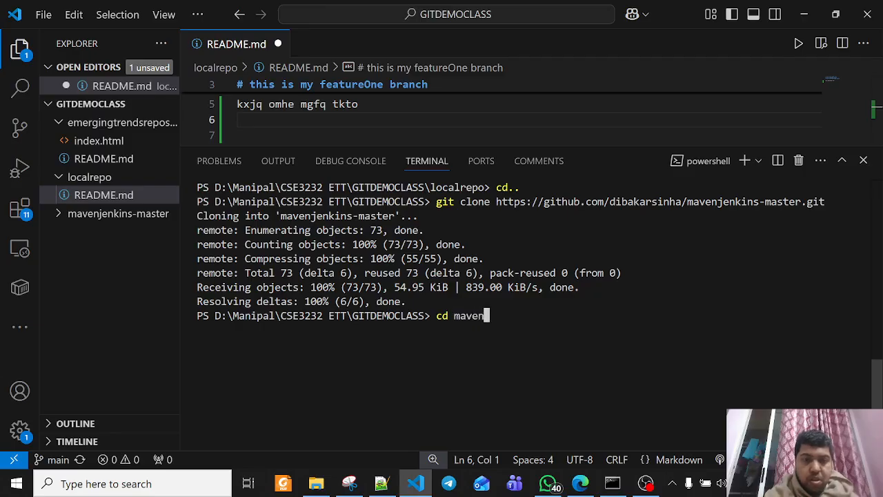
type("jenkins")
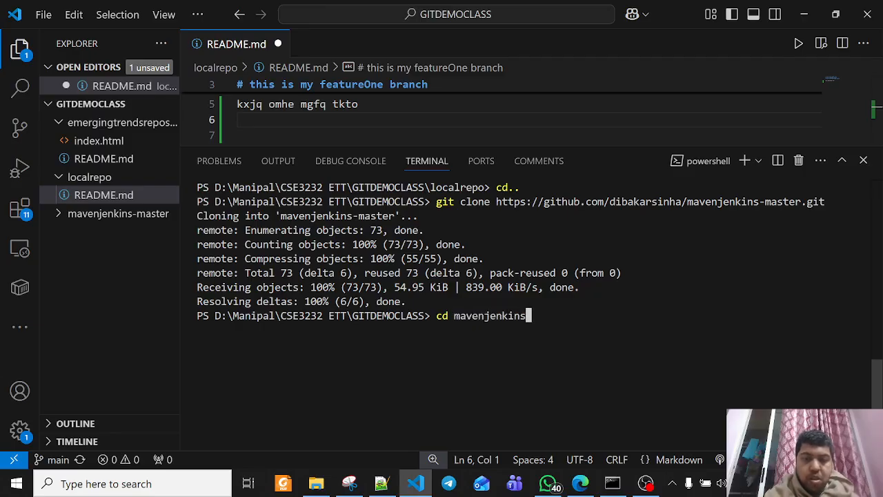
key("BackSpace")
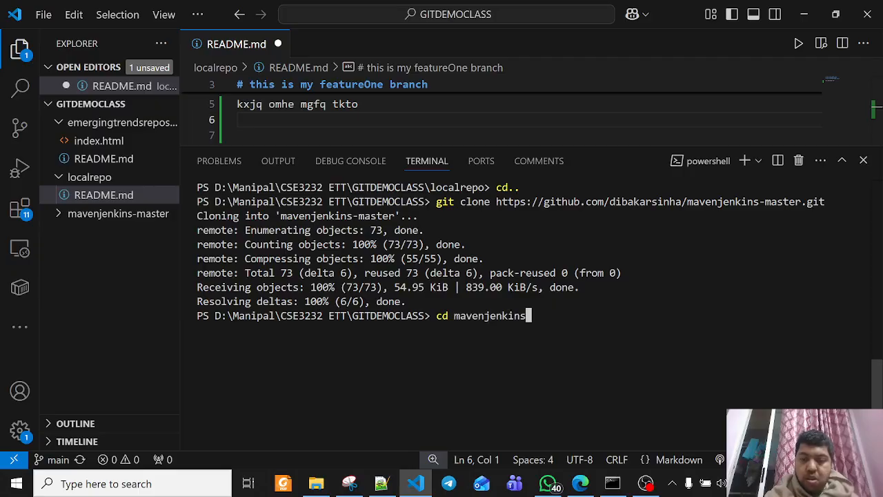
type("-maste")
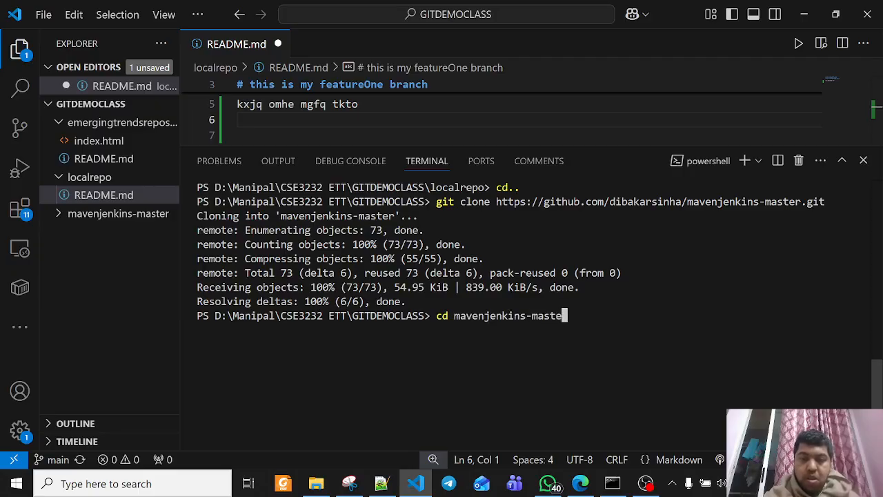
key("Tab")
key("Return")
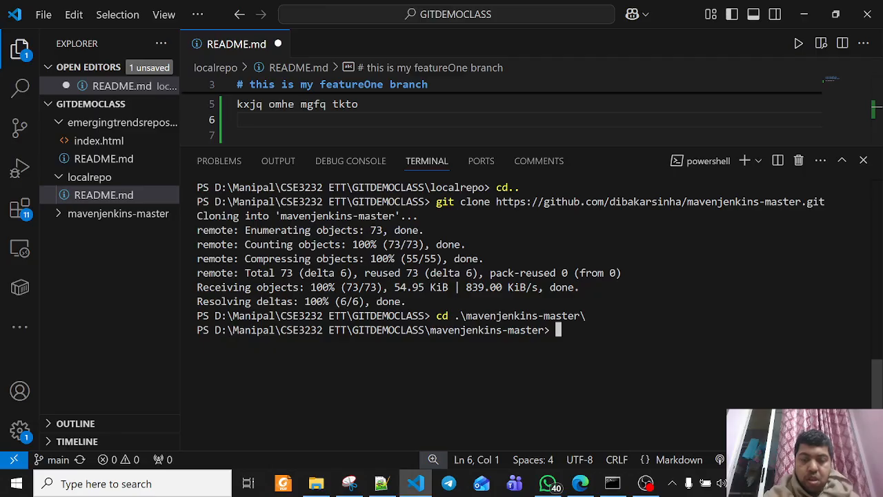
Open pom.xml from the mavenjenkins-master folder and review its dependencies and the maven-surefire-plugin configuration
left_click(62, 213)
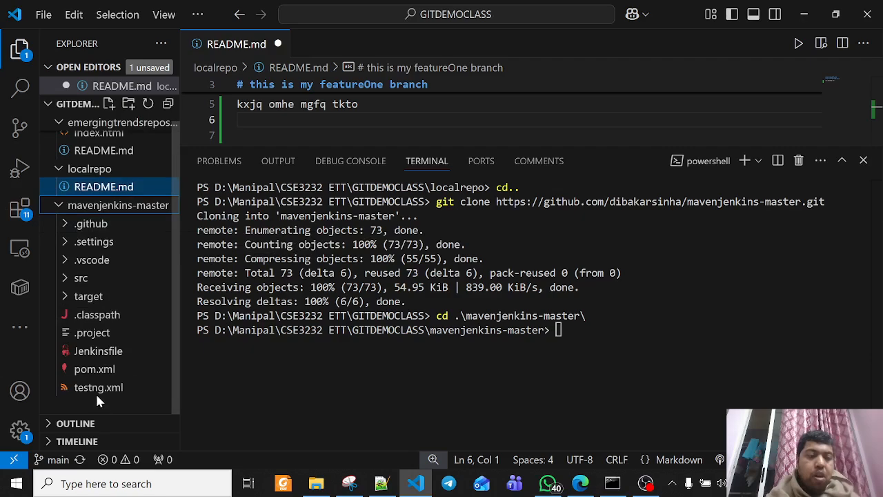
left_click(94, 370)
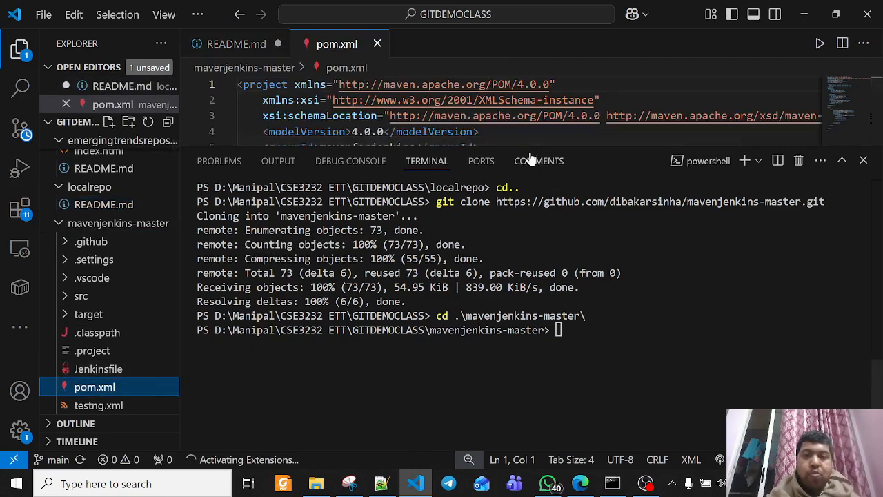
left_click_drag(572, 147, 613, 367)
scroll(504, 221, "down", 3)
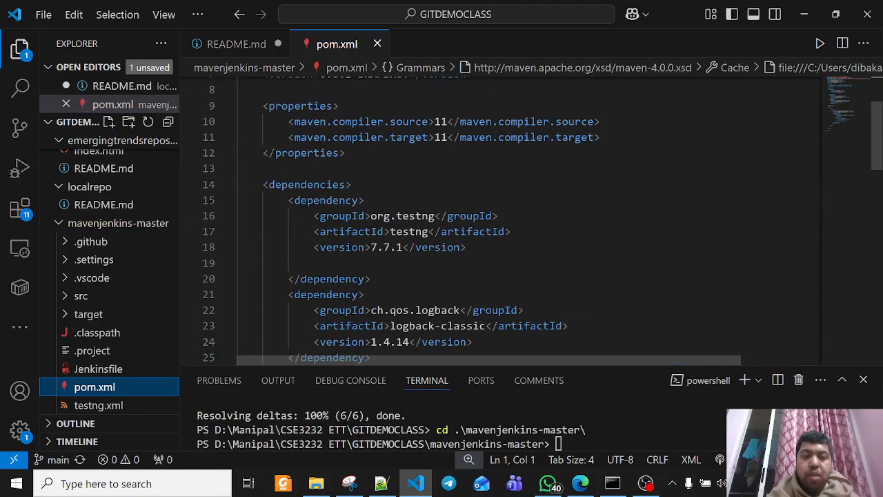
scroll(504, 221, "down", 9)
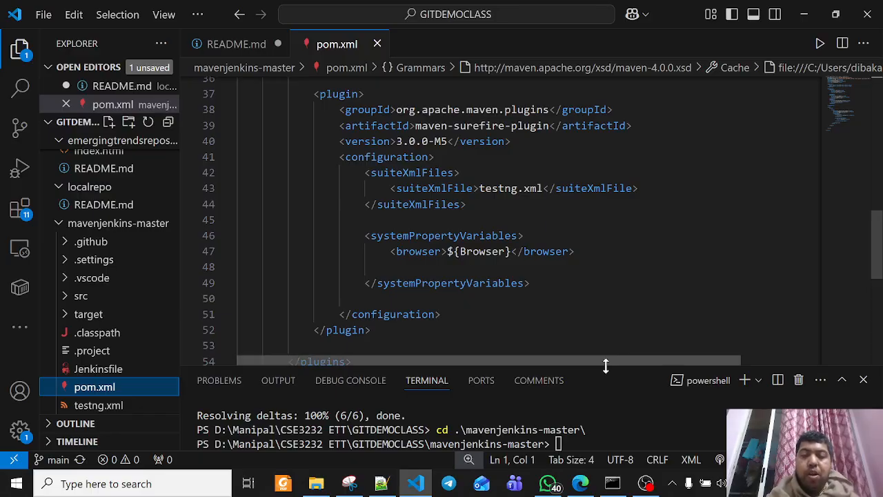
left_click_drag(647, 370, 635, 199)
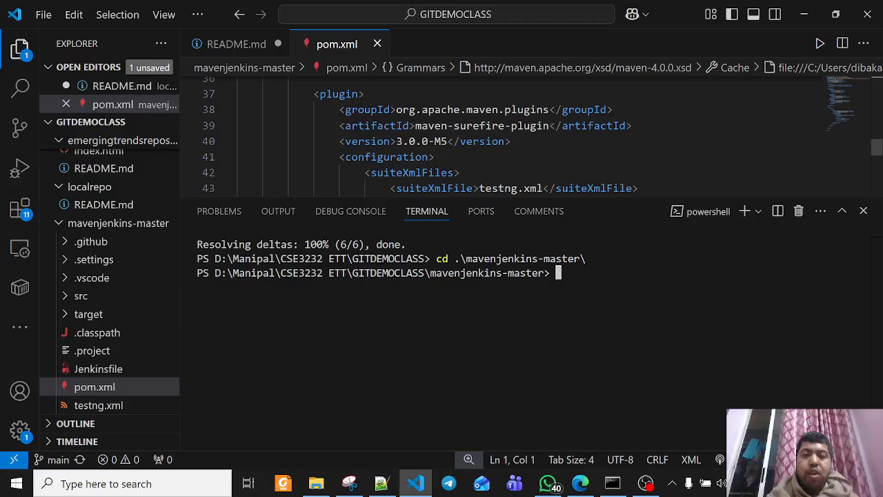
left_click(288, 157)
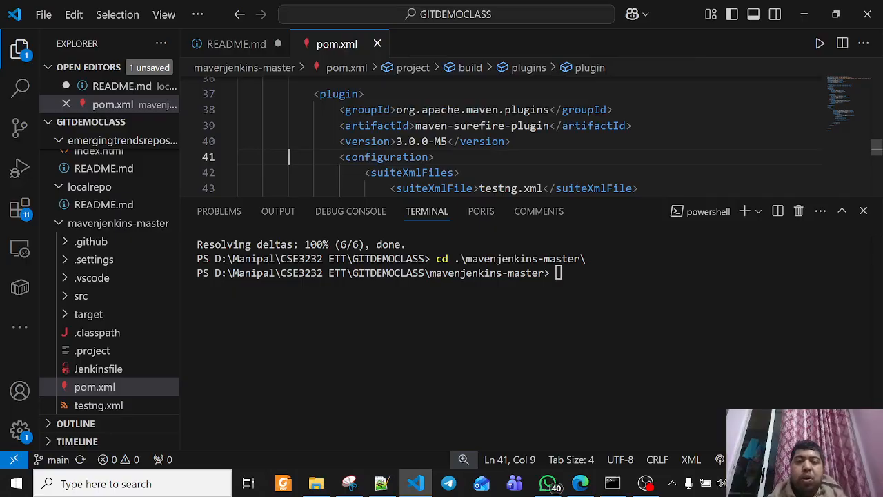
Enter mvn clean test at the terminal prompt without running it, and check the contents of the project's target folder
left_click(561, 276)
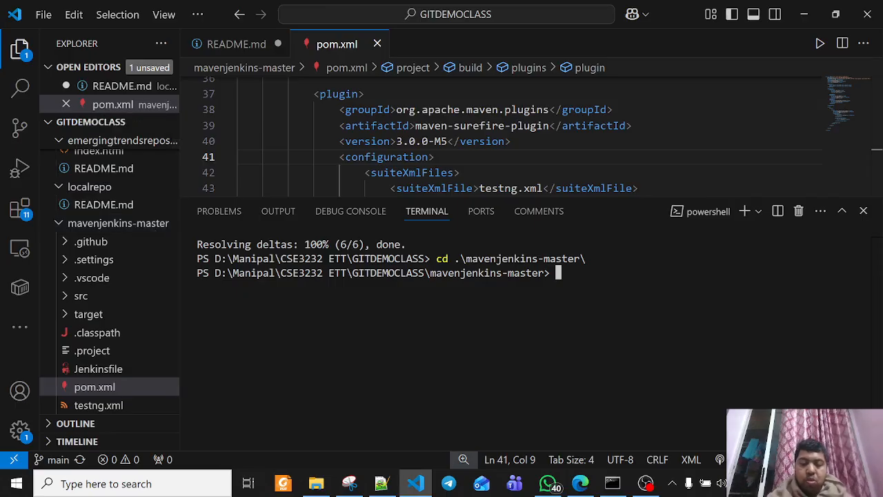
type("mvn cl")
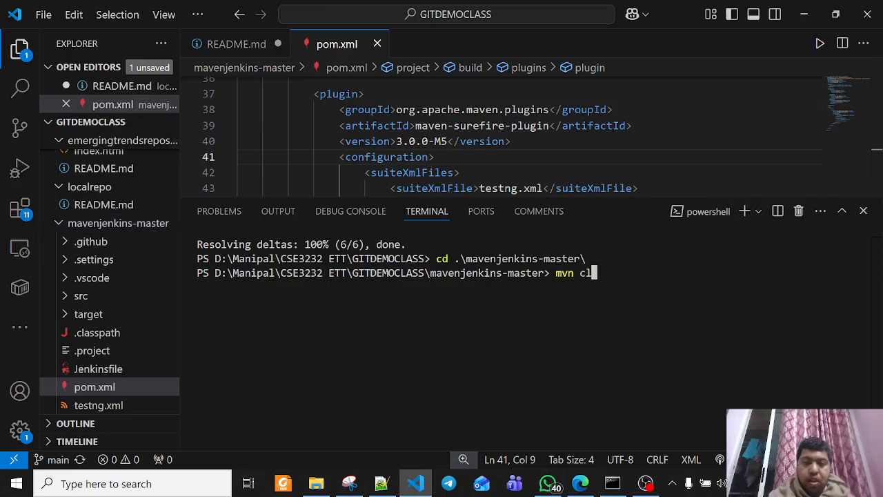
type("ean test")
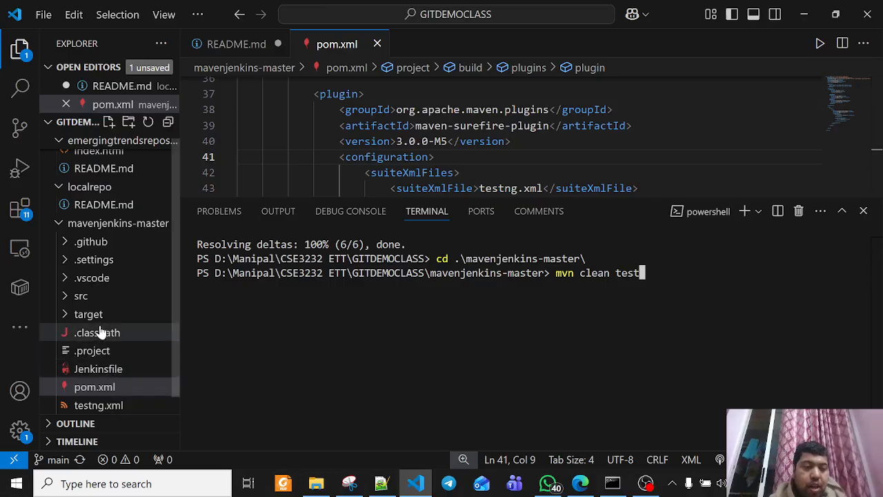
left_click(67, 321)
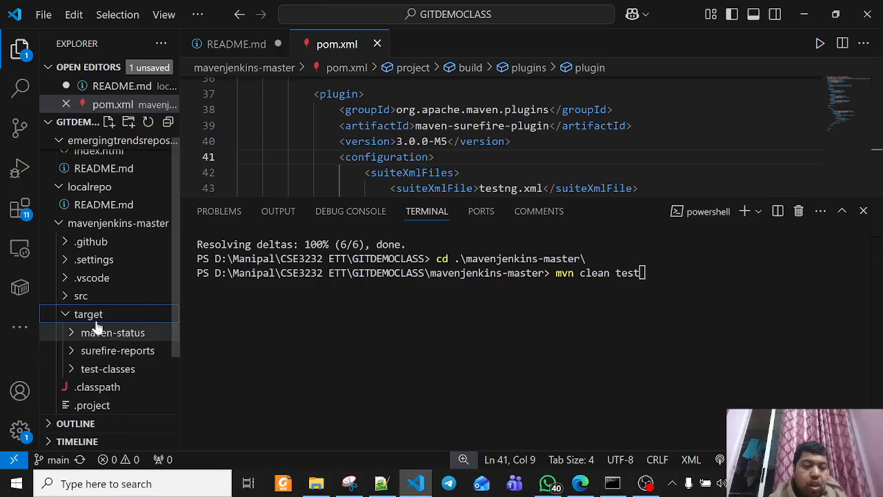
left_click(66, 317)
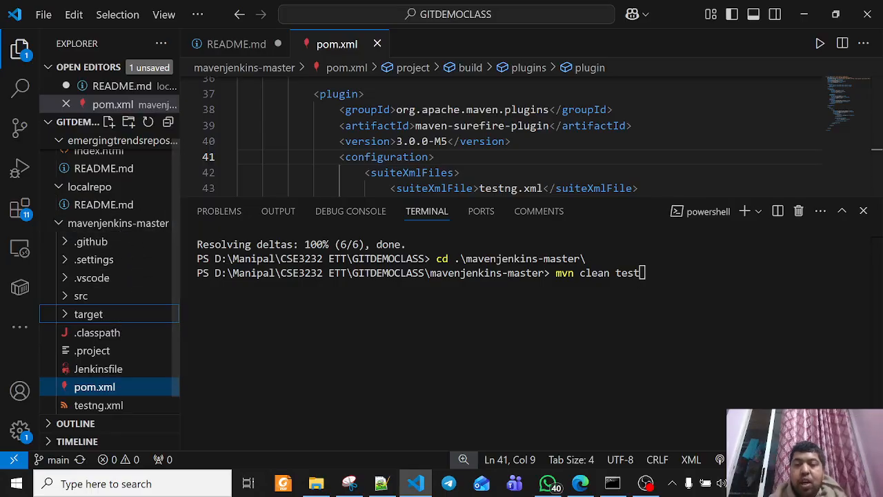
left_click(641, 273)
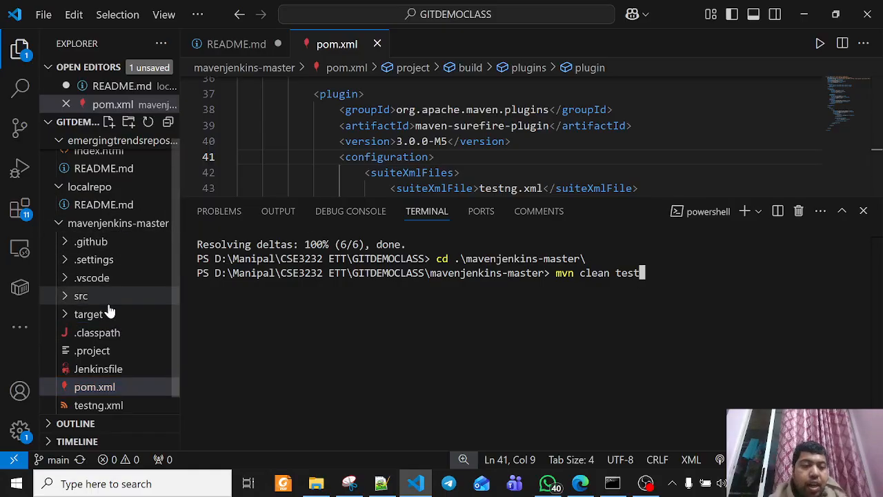
Open APITest.java and UITest.java from the project's src folder, accepting the default Java version when the jdkhome path is reported invalid
left_click(62, 296)
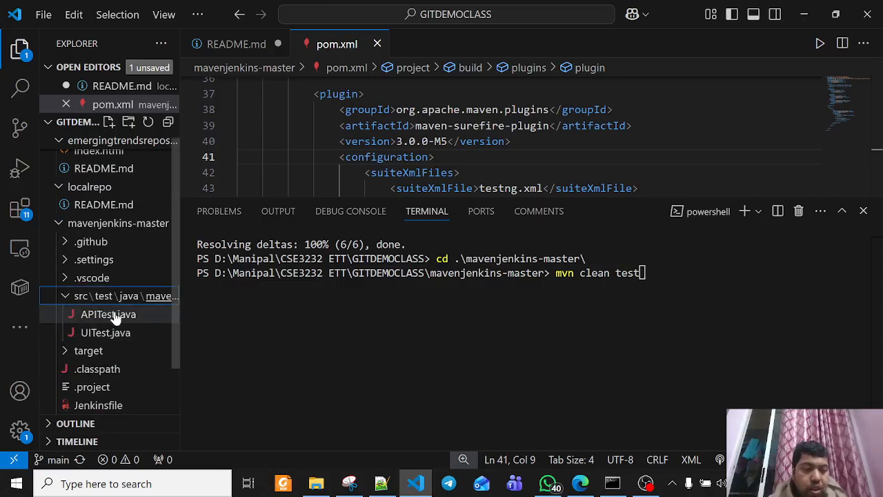
left_click(104, 314)
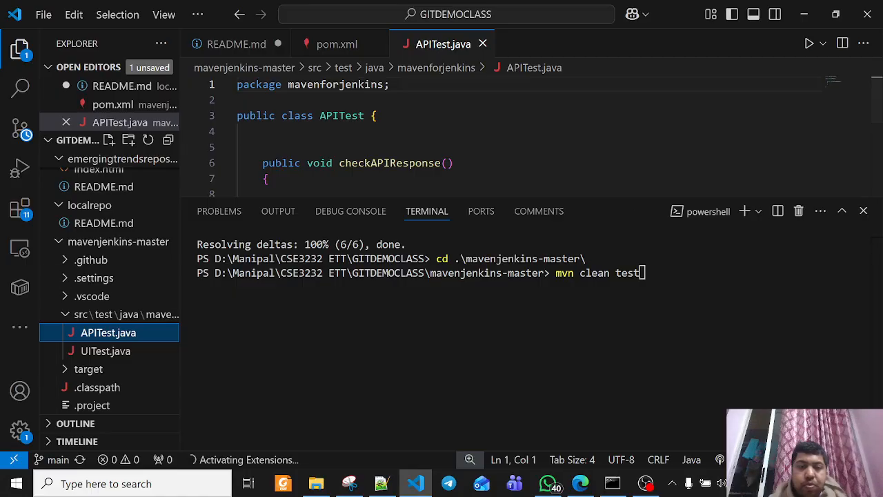
left_click(96, 351)
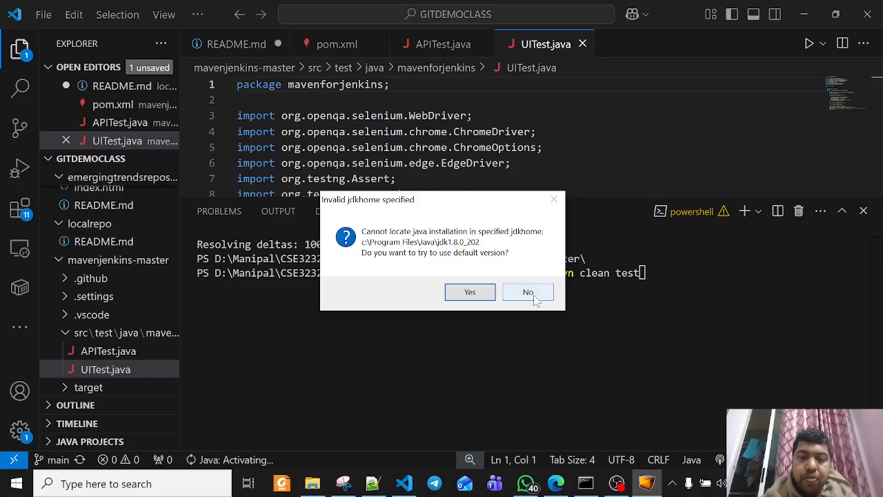
left_click(472, 294)
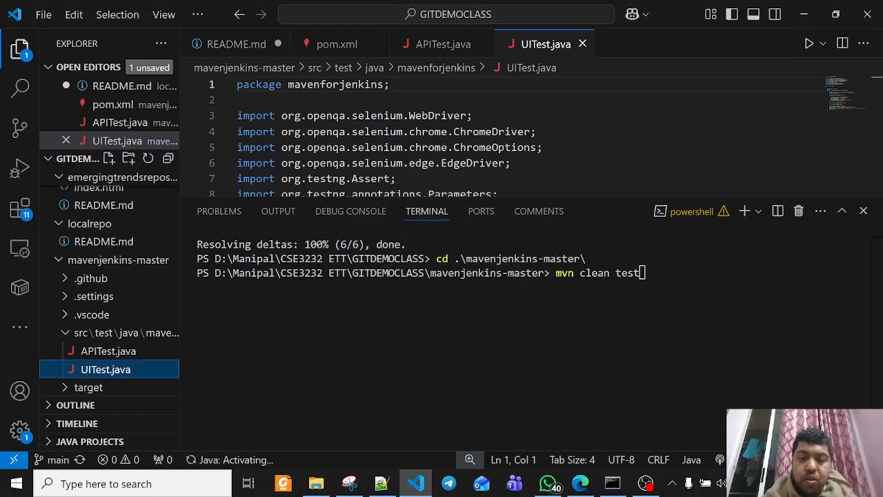
left_click(643, 274)
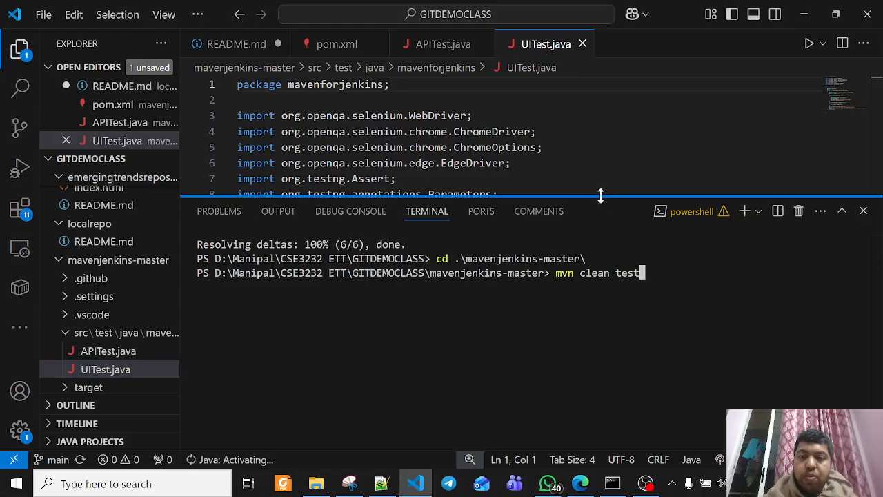
Review the startBrowser test in UITest.java, including its Chrome and Edge branches and the page title assertion
left_click_drag(600, 196, 601, 316)
scroll(524, 207, "down", 3)
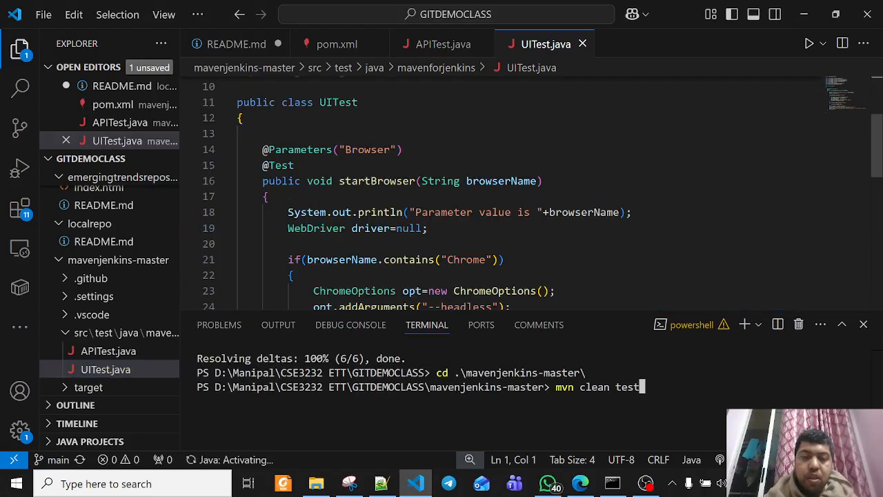
scroll(525, 207, "down", 3)
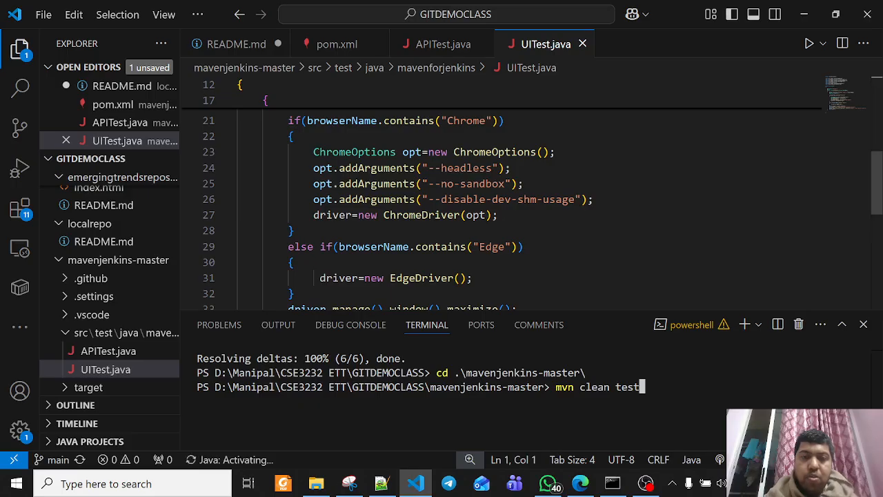
double_click(473, 120)
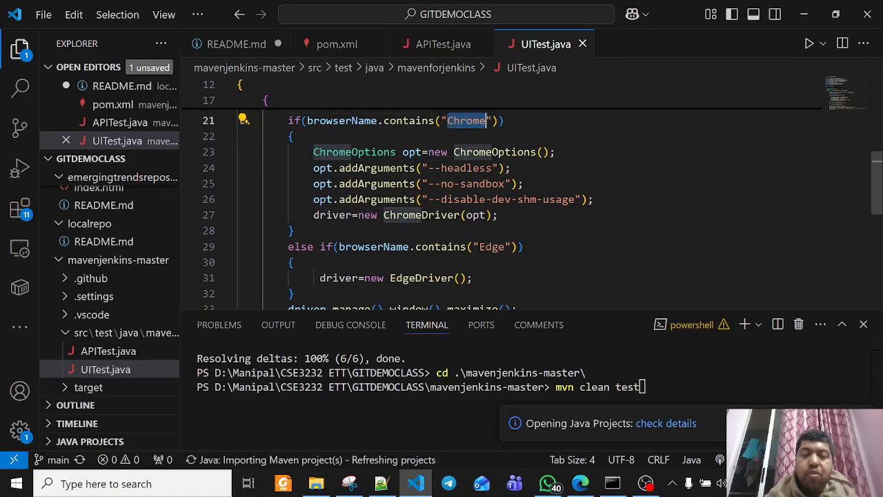
scroll(511, 207, "down", 2)
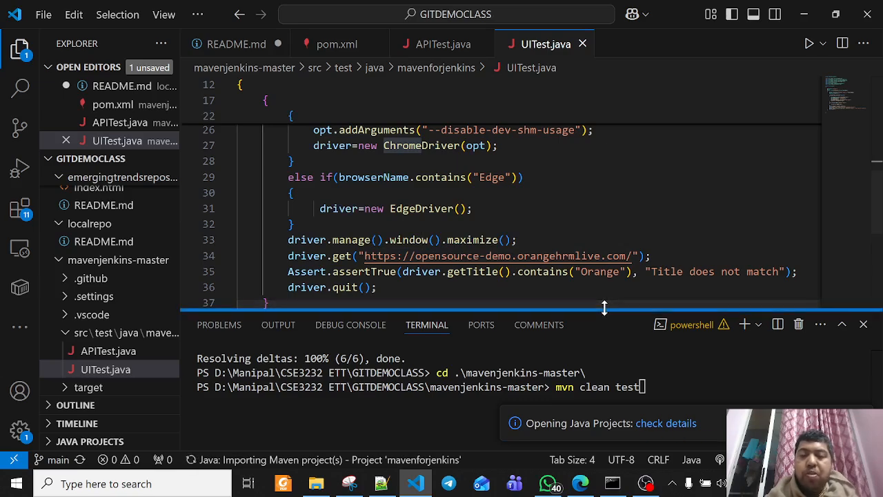
Enlarge the terminal, run the prepared mvn clean test command and dismiss the null analysis suggestion
left_click_drag(604, 307, 594, 118)
left_click(642, 187)
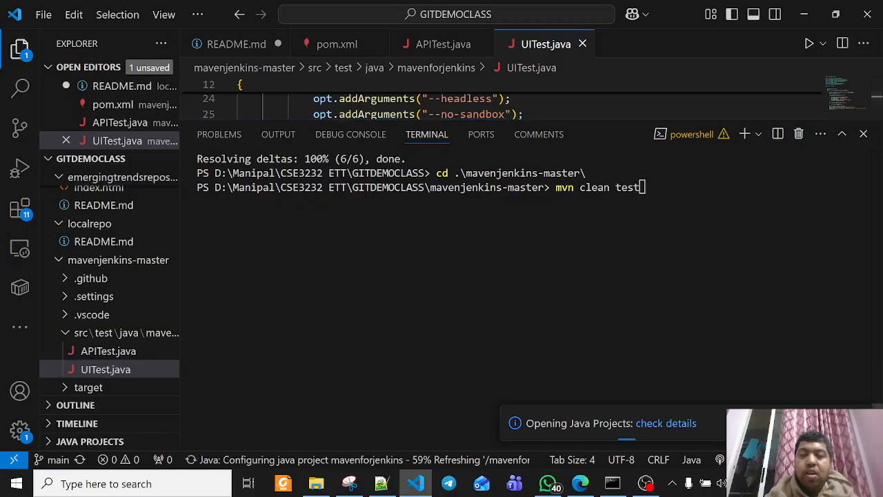
key("Return")
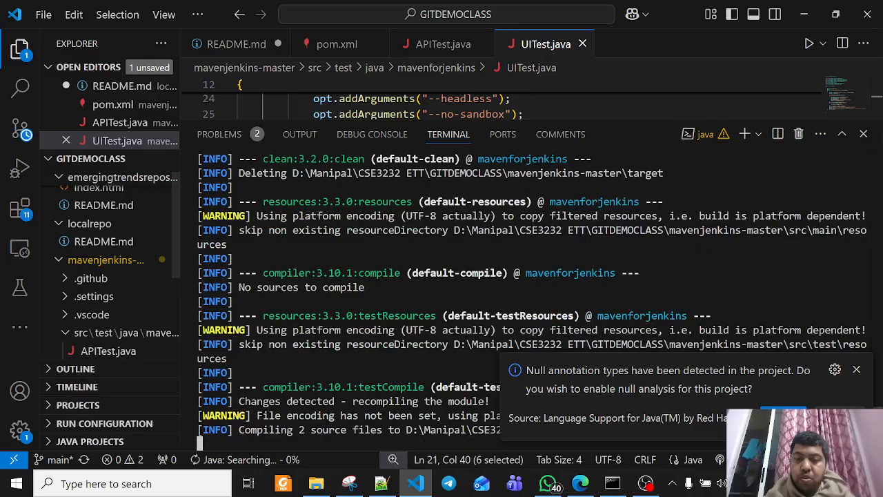
left_click(856, 370)
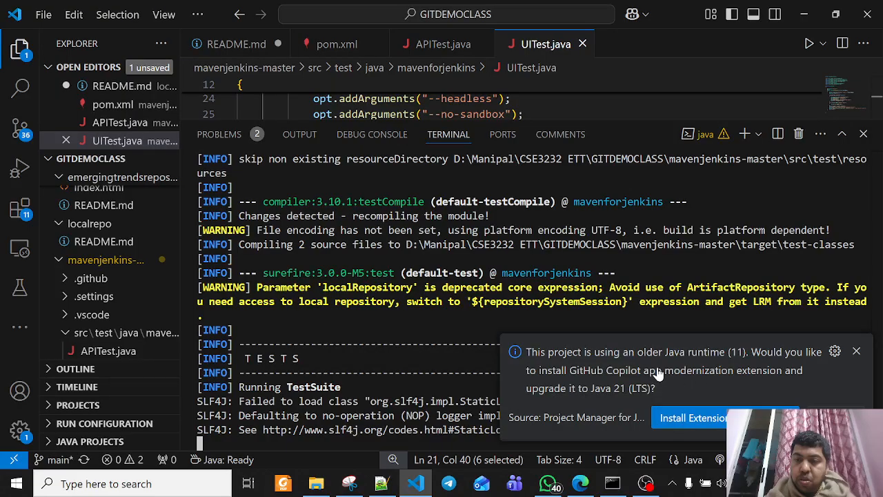
Install the suggested GitHub Copilot app modernization extension and continue with the repository owner's account in the GitHub account prompt
left_click(692, 418)
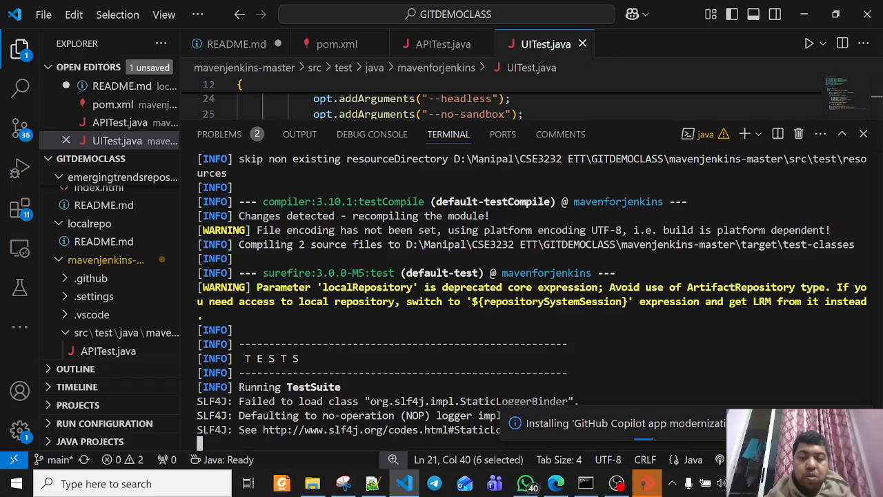
left_click(647, 483)
left_click(442, 273)
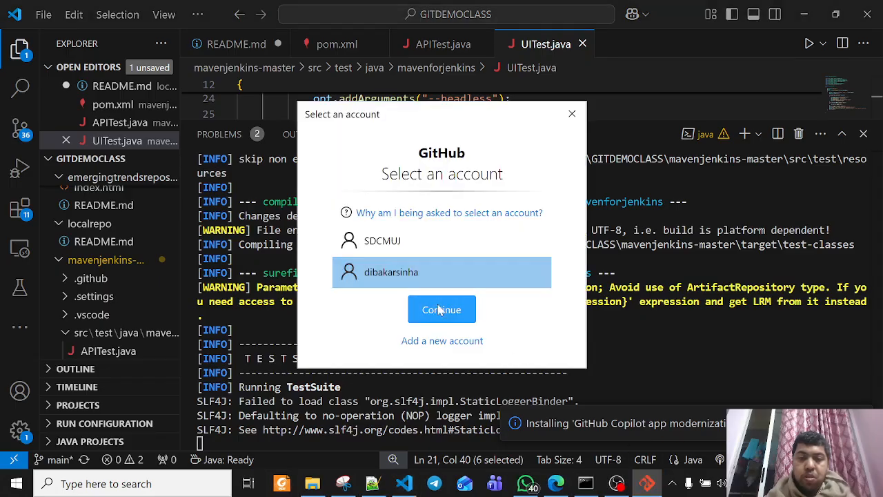
left_click(444, 309)
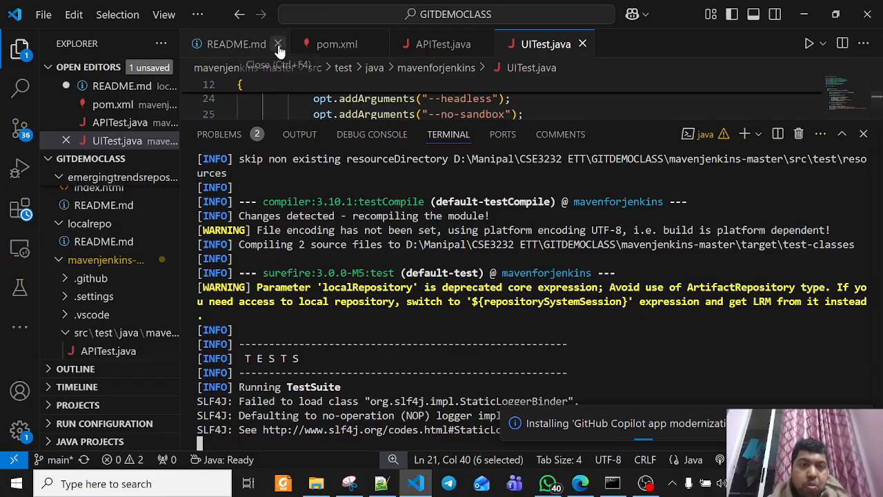
Undo the stray text line in README.md and close the file without saving, choosing to show the disabled Copilot extension when prompted
left_click(240, 46)
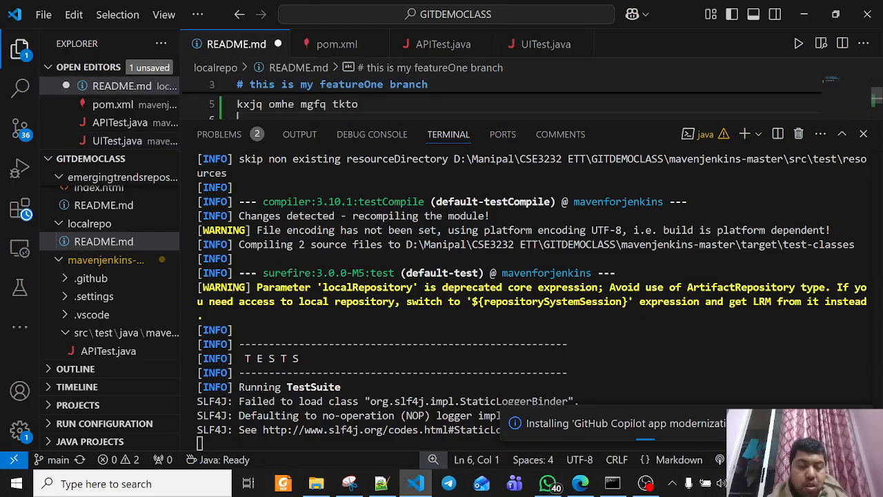
left_click(360, 104)
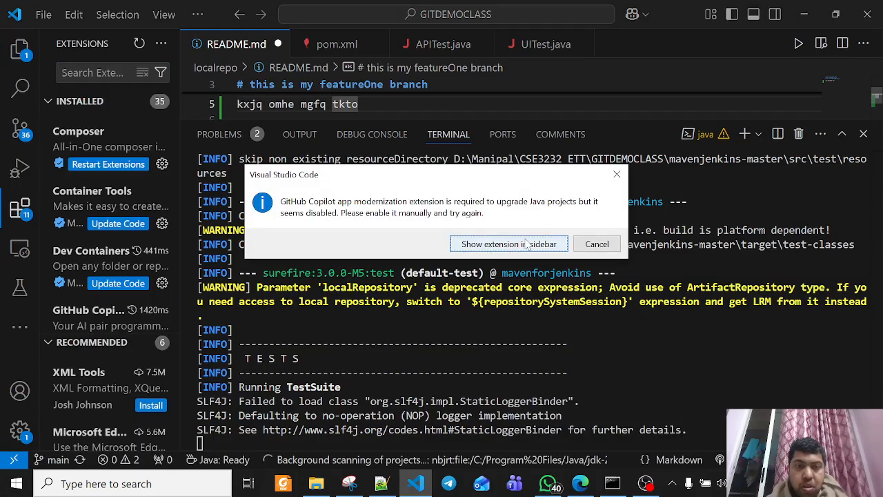
left_click(526, 244)
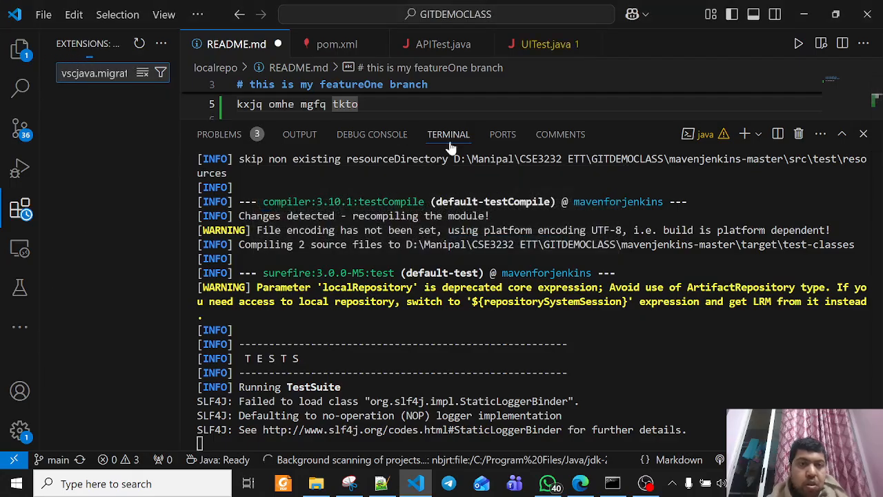
left_click(441, 105)
key("ctrl+z")
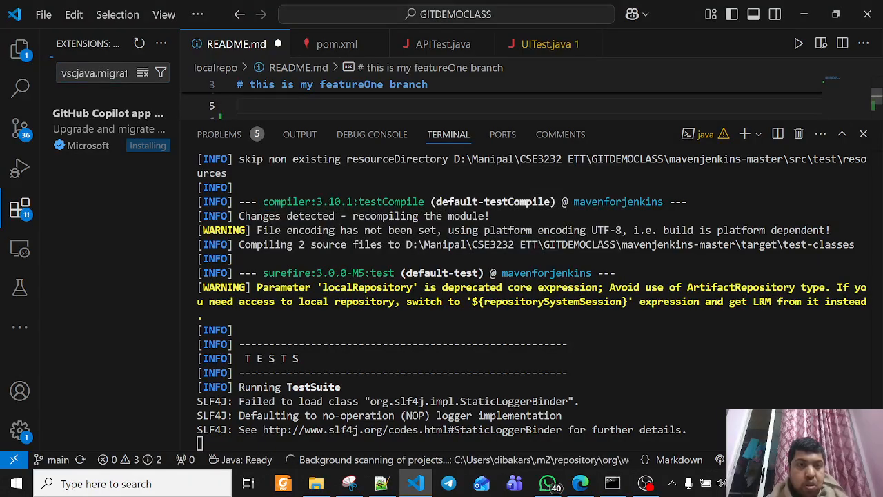
left_click(278, 45)
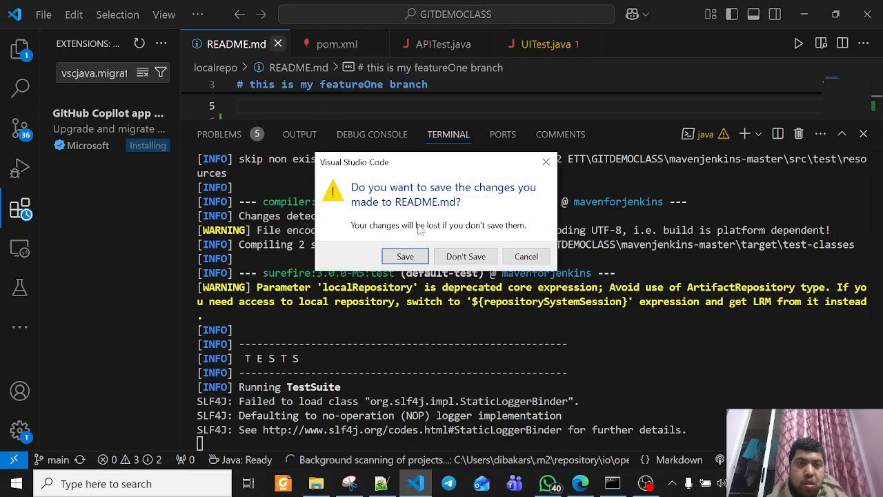
left_click(475, 259)
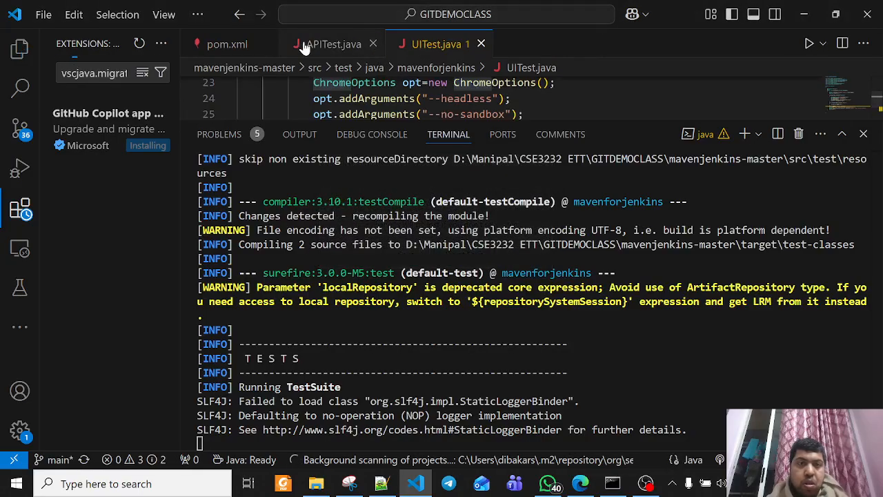
Close APITest.java and UITest.java, and return to the project's file explorer with the extension search cleared
left_click(373, 45)
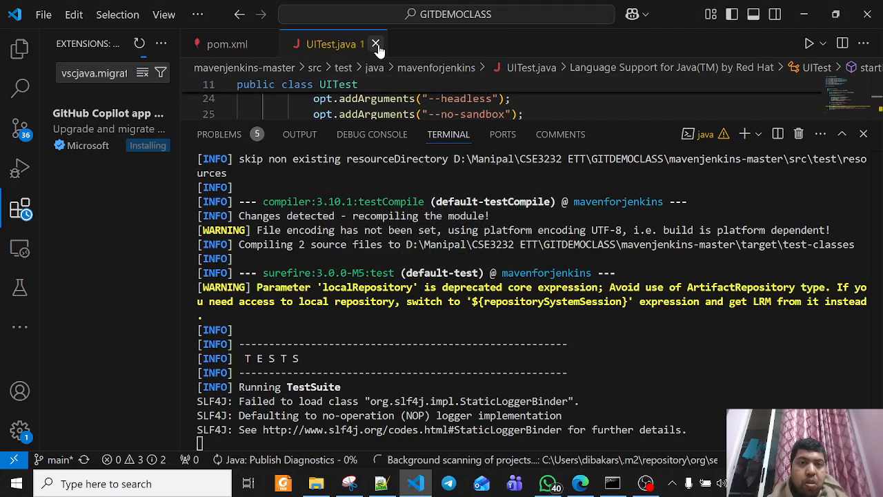
left_click(376, 44)
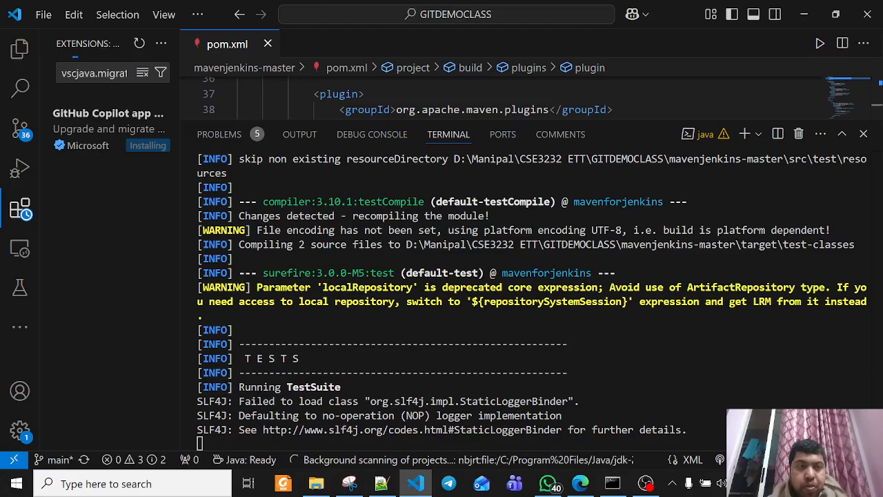
left_click(142, 73)
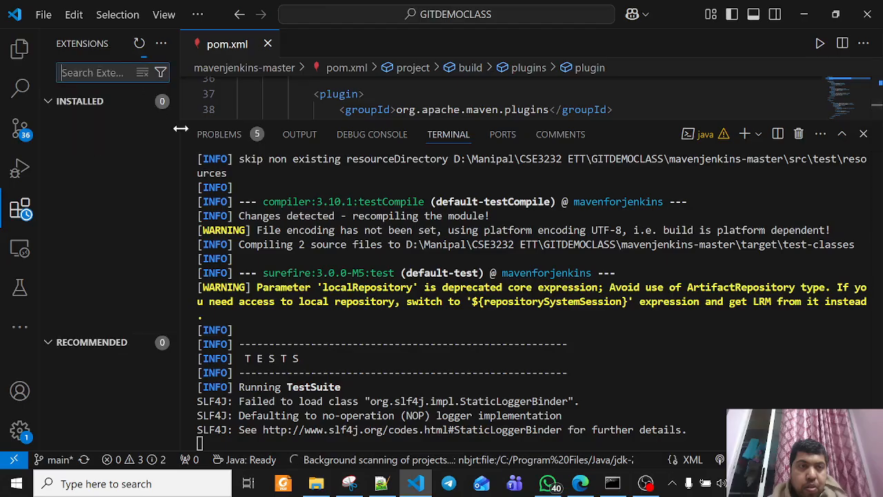
left_click(20, 47)
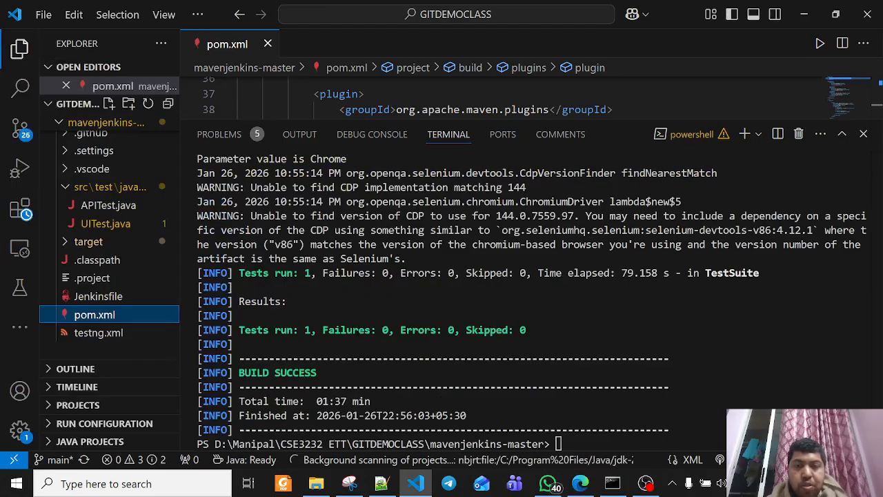
Review the terminal output of the Maven test run back to where mvn clean test was started
scroll(525, 297, "up", 2)
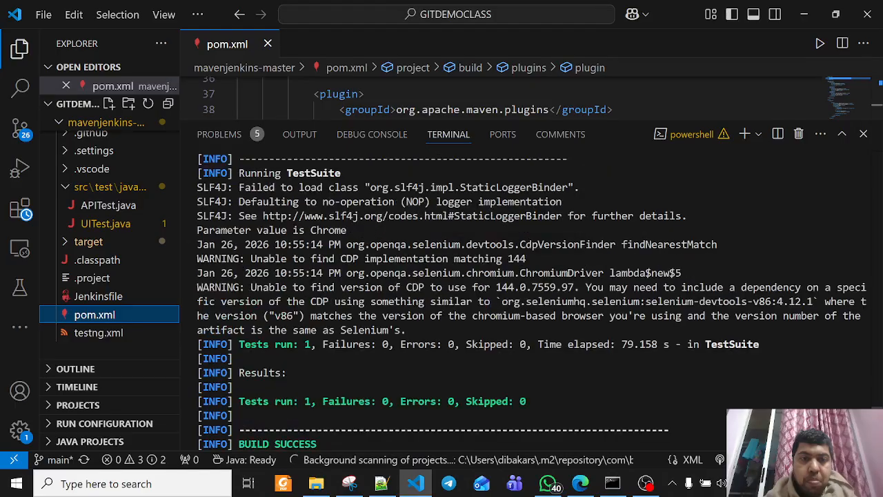
scroll(336, 292, "up", 15)
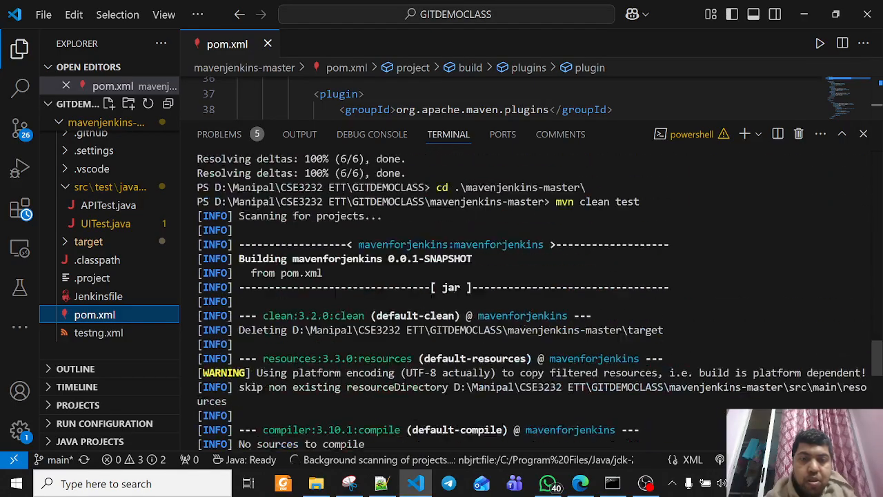
scroll(336, 292, "up", 5)
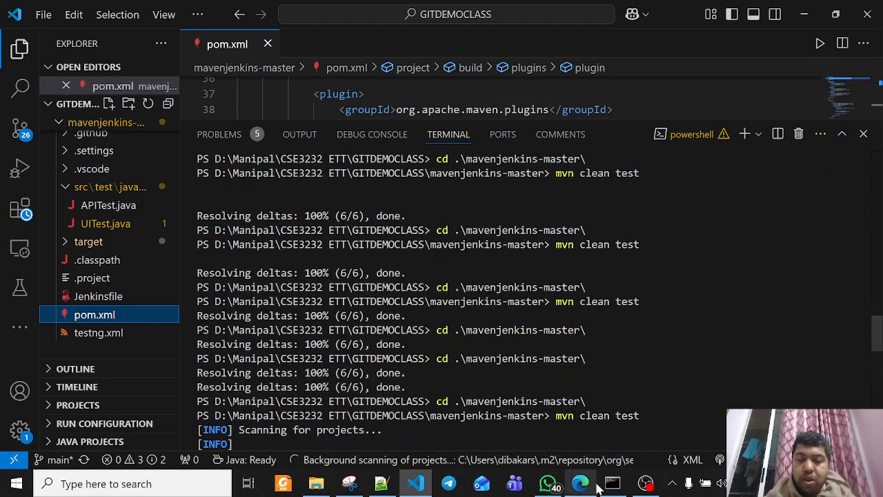
scroll(428, 296, "down", 2)
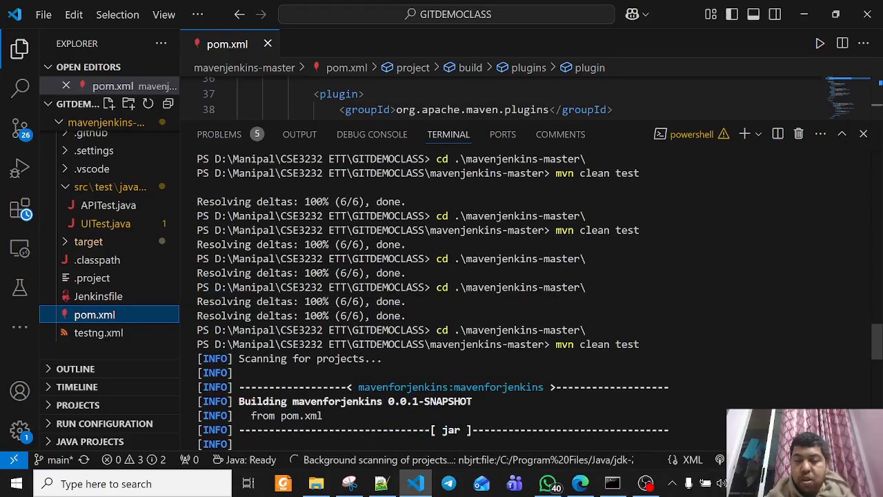
left_click(610, 482)
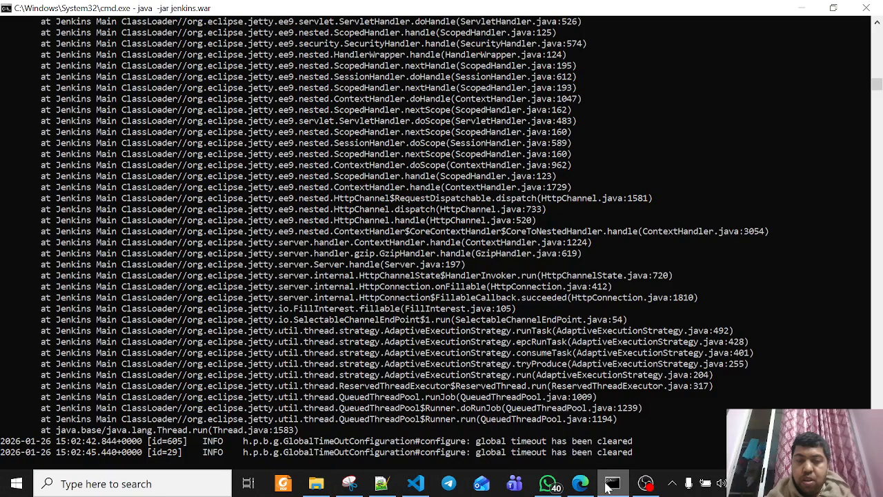
right_click(607, 480)
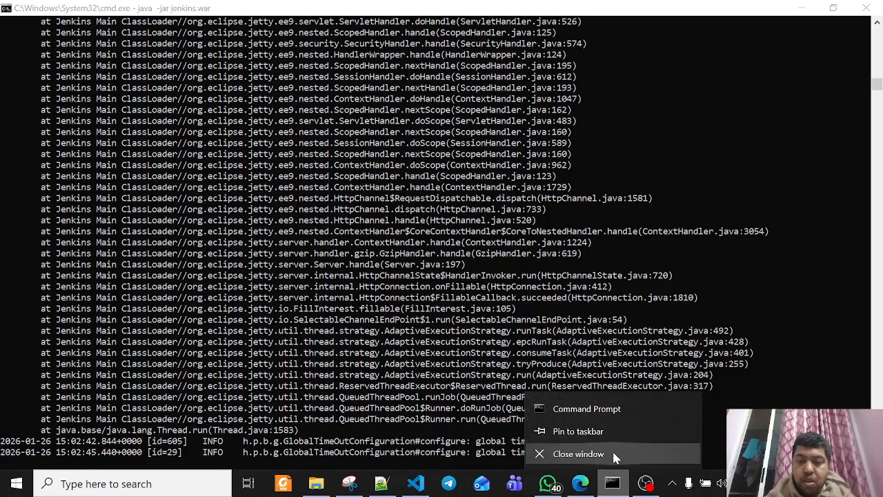
left_click(610, 411)
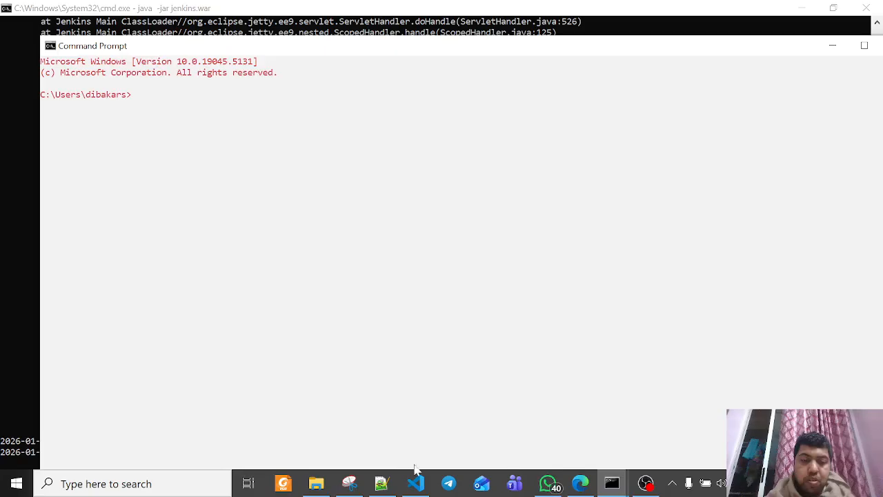
left_click(316, 483)
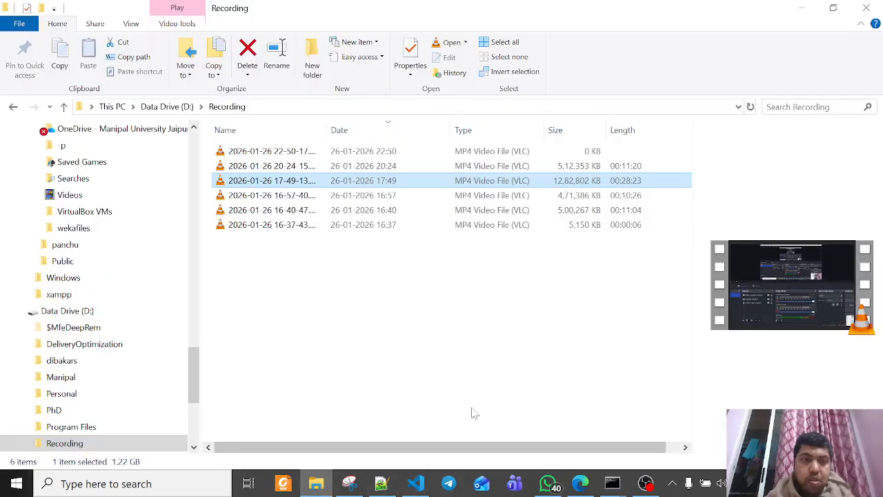
left_click(166, 106)
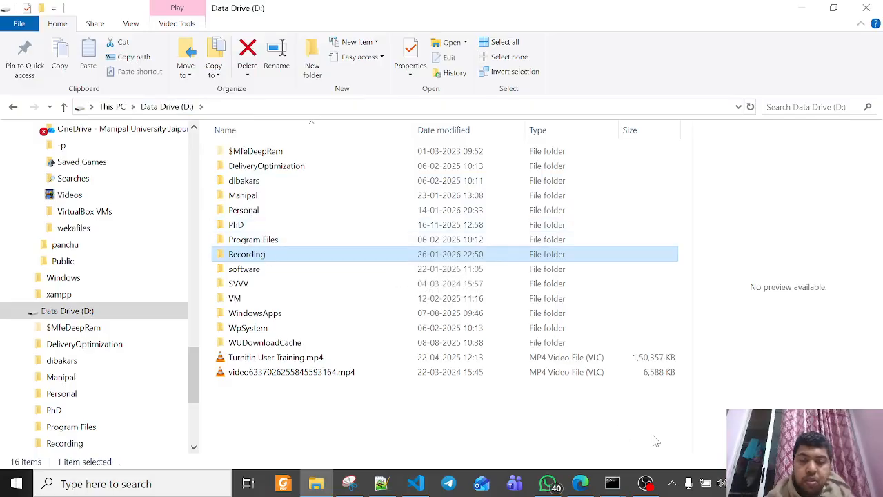
left_click(416, 483)
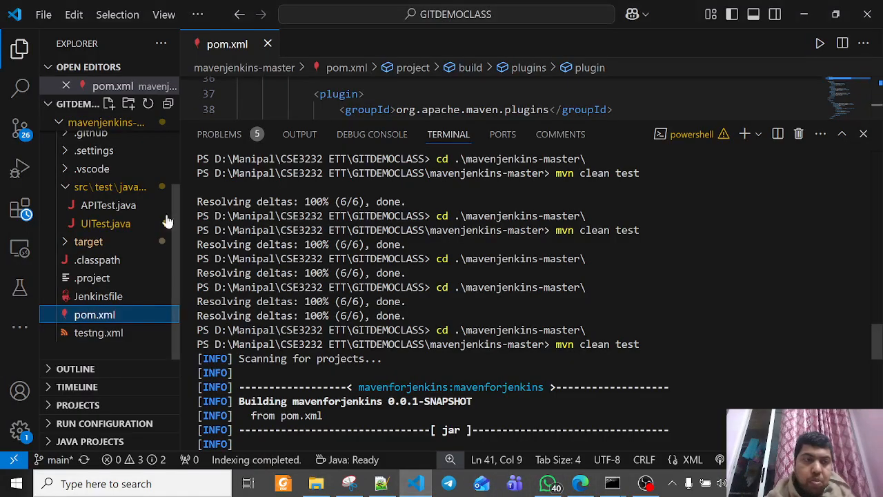
Reveal the mavenjenkins-master folder in File Explorer and open a command prompt (cmd) in its parent folder GITDEMOCLASS
right_click(101, 122)
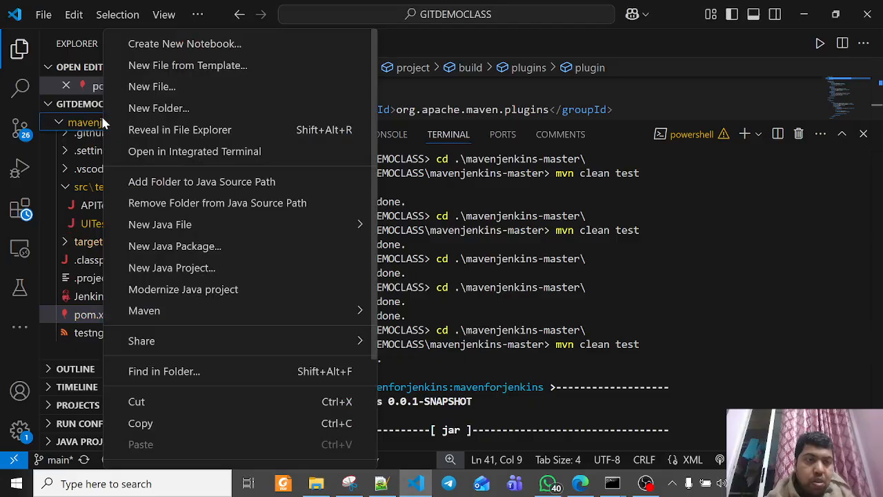
left_click(193, 131)
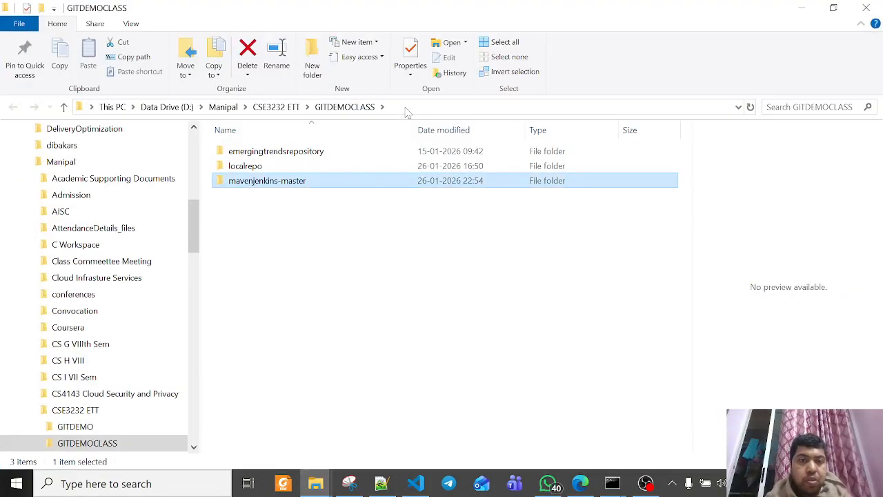
left_click(406, 109)
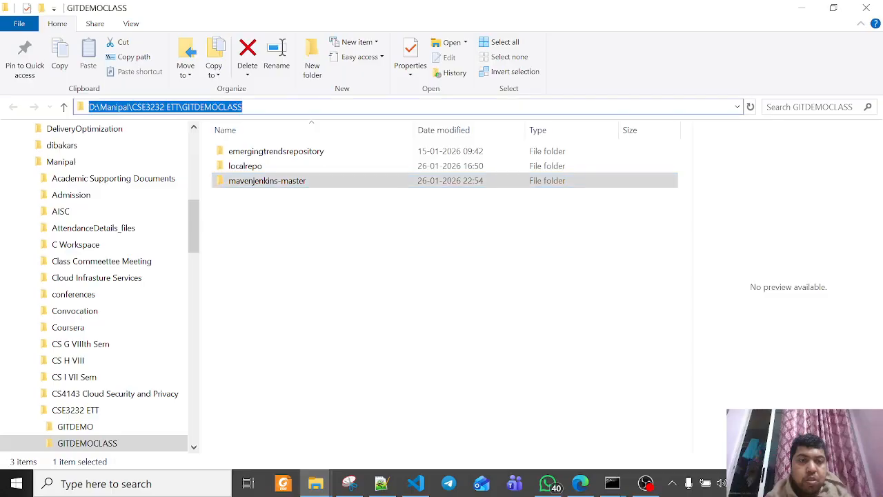
type("cmd")
key("Return")
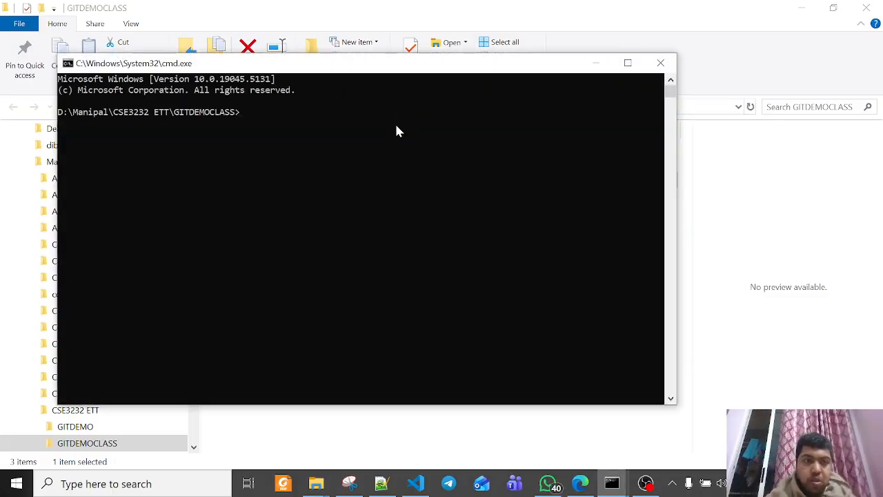
Change into the mavenjenkins-master directory in the command prompt and run mvn clean test
type("cd man")
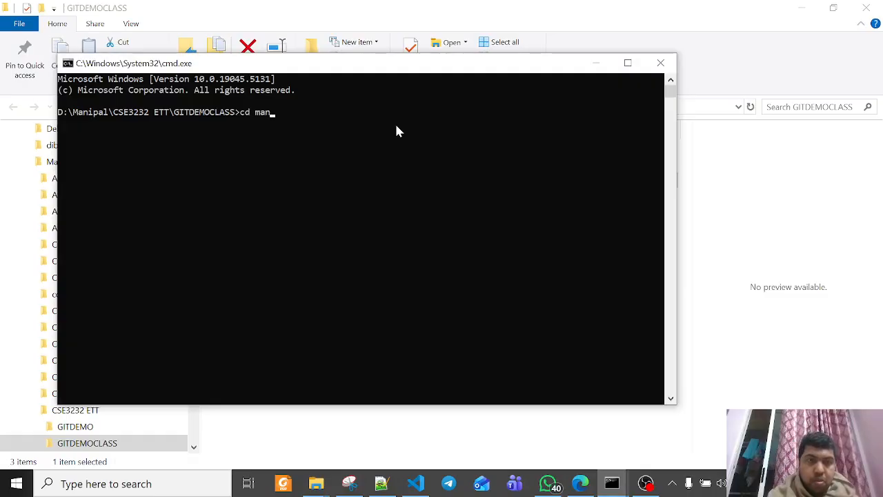
key("BackSpace")
type("v")
key("Tab")
key("Return")
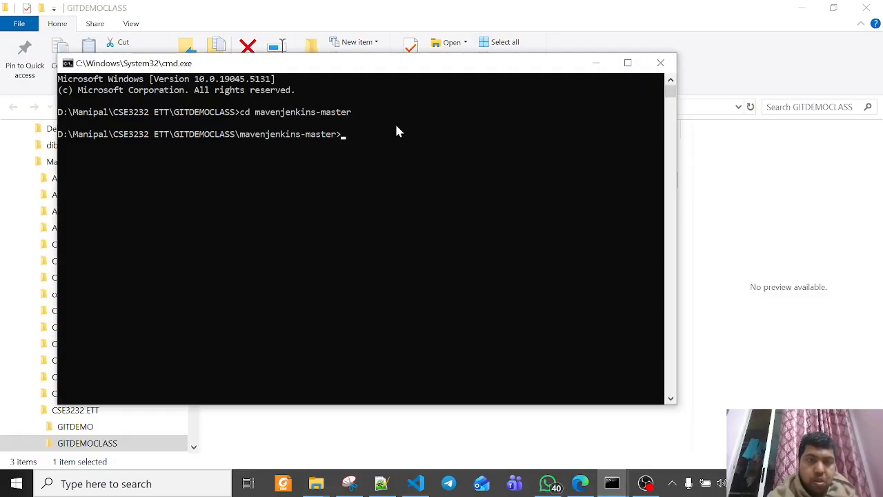
type("mv")
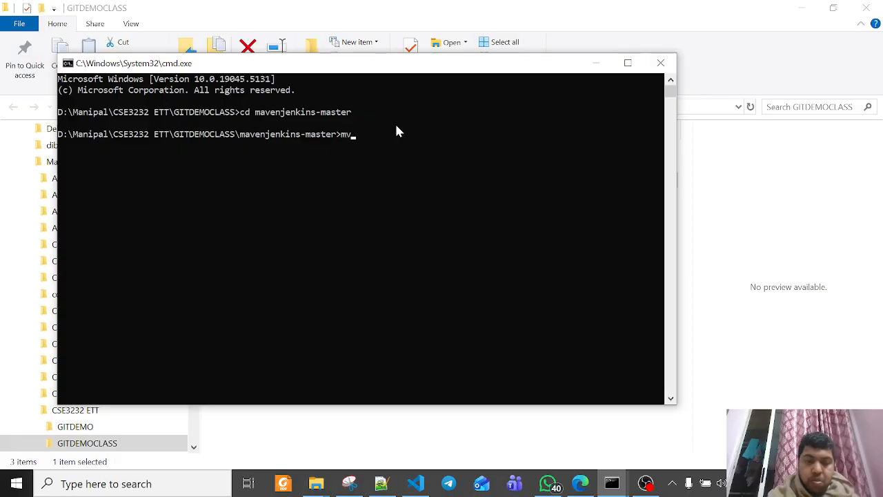
type("n clean tes")
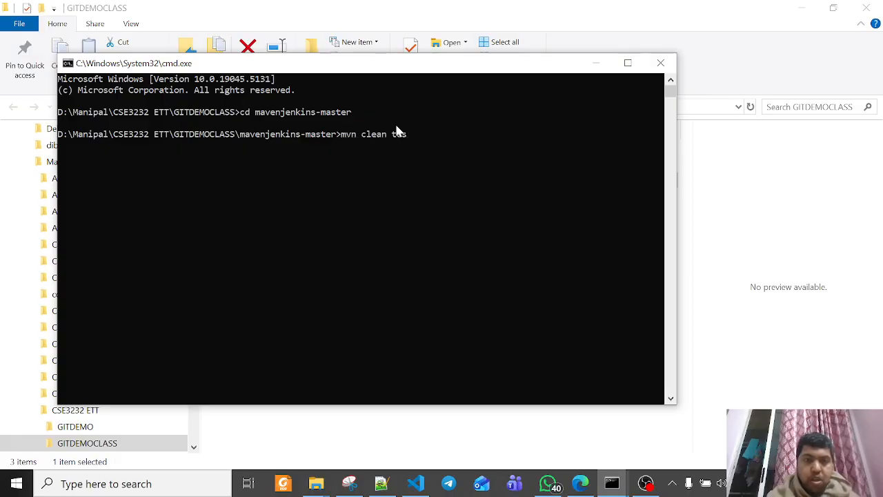
type("t")
key("Return")
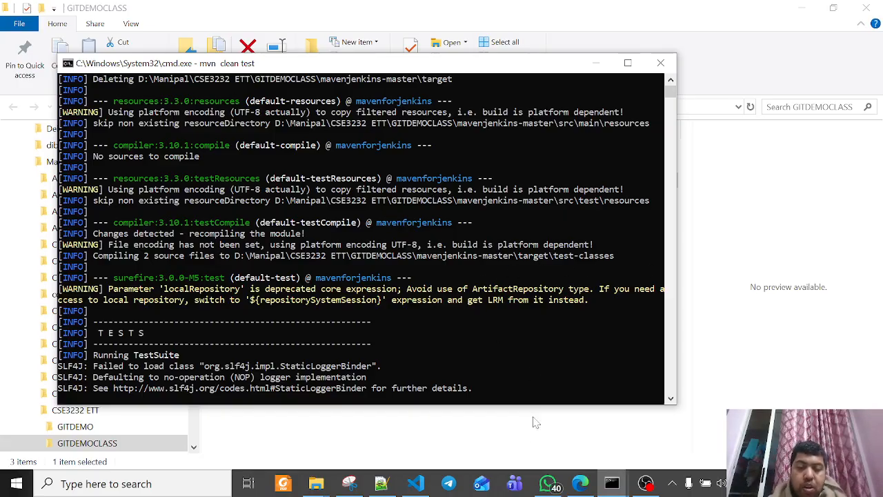
Switch to the MyFirstJob-1 configuration in Jenkins in the browser and replace its Windows batch command with mvn clean test
left_click(415, 483)
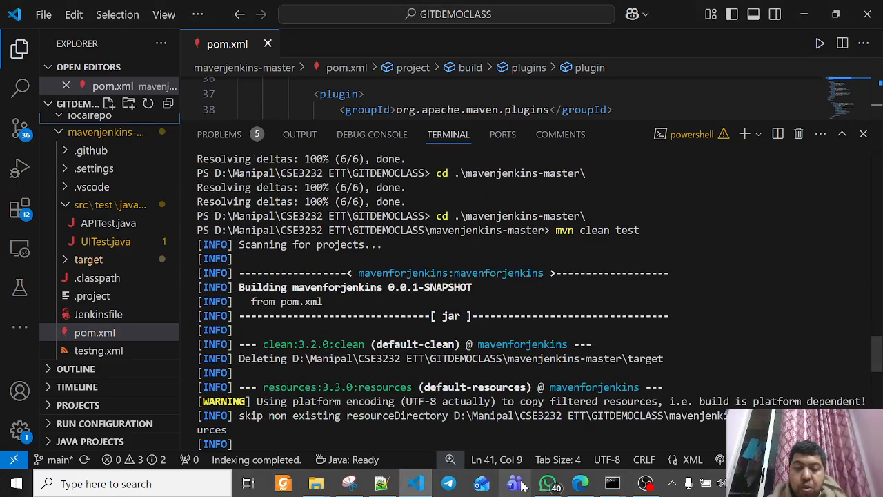
left_click(581, 483)
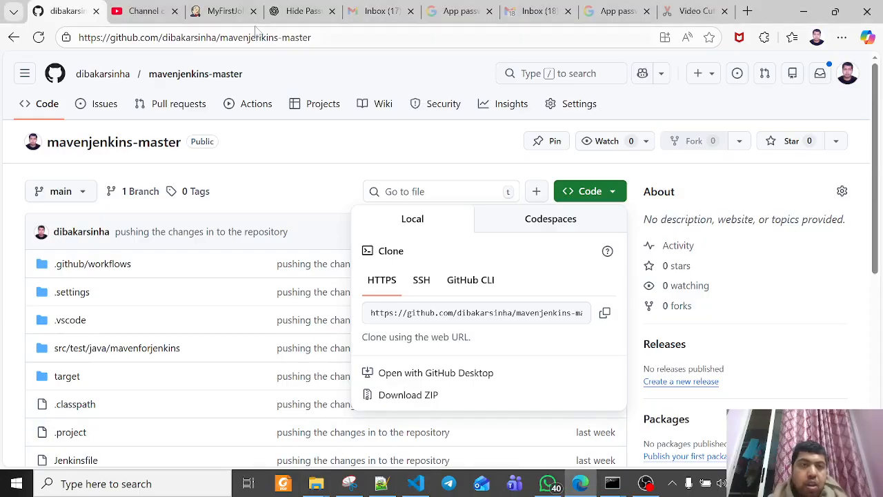
left_click(224, 11)
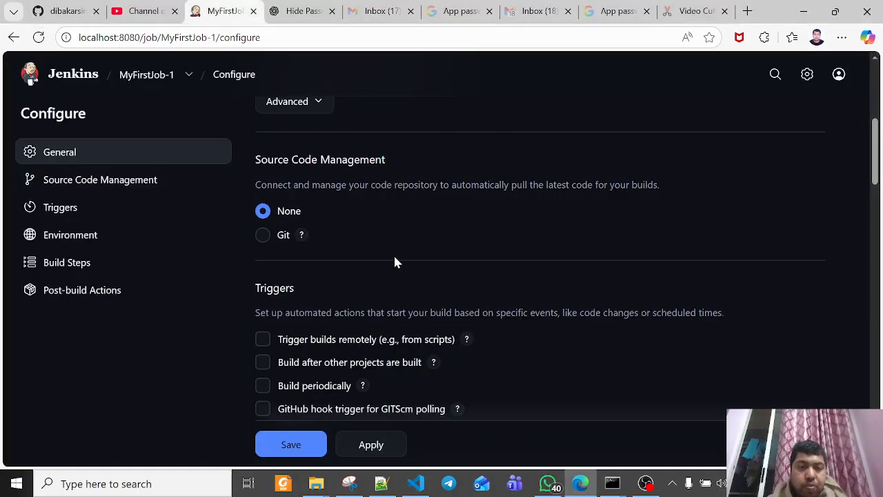
scroll(394, 260, "up", 2)
scroll(394, 260, "down", 5)
scroll(395, 261, "down", 5)
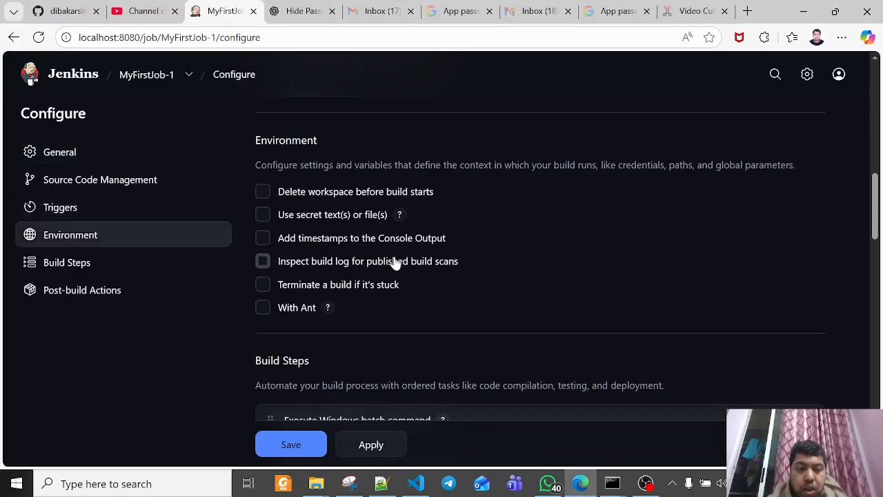
left_click_drag(359, 299, 229, 288)
key("BackSpace")
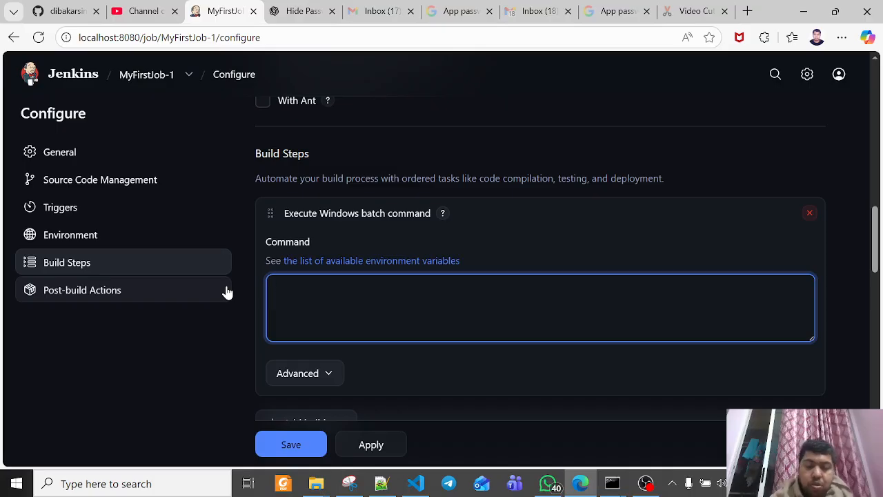
type("mvn clean test")
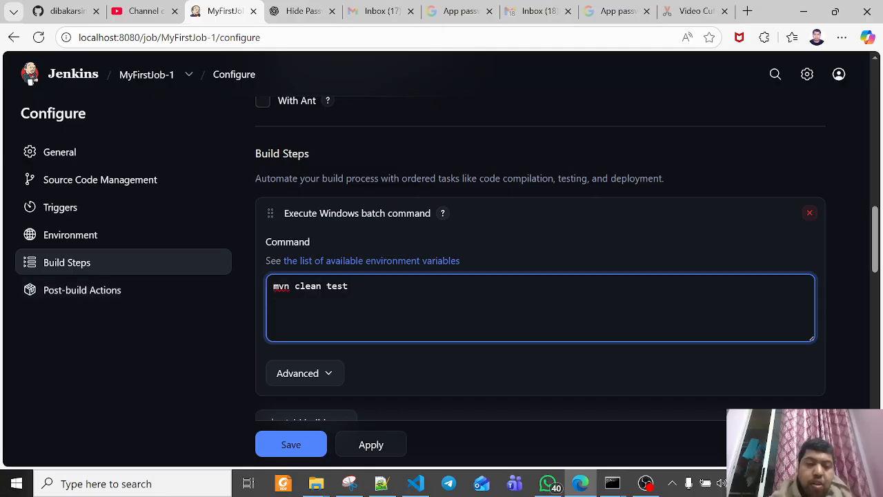
Insert the lines "D:" and "cd" above mvn clean test in the job's Windows batch command
left_click(279, 286)
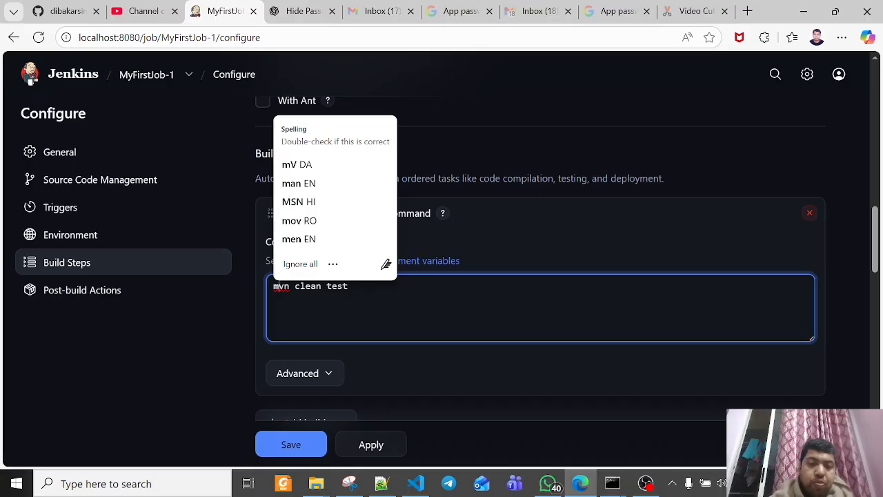
key("Left")
key("Return")
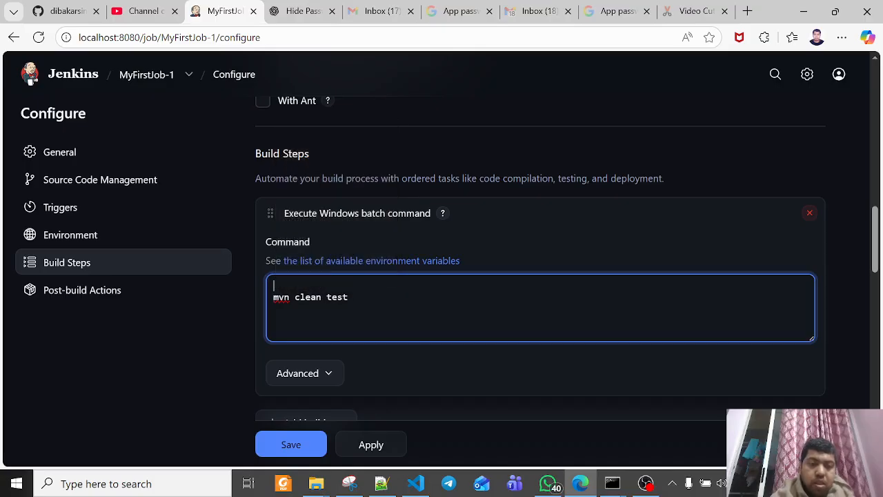
type("D:")
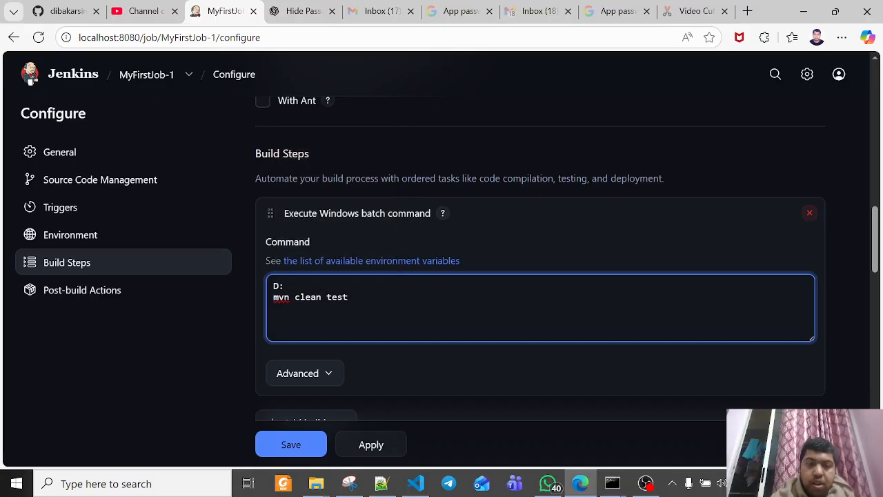
key("Return")
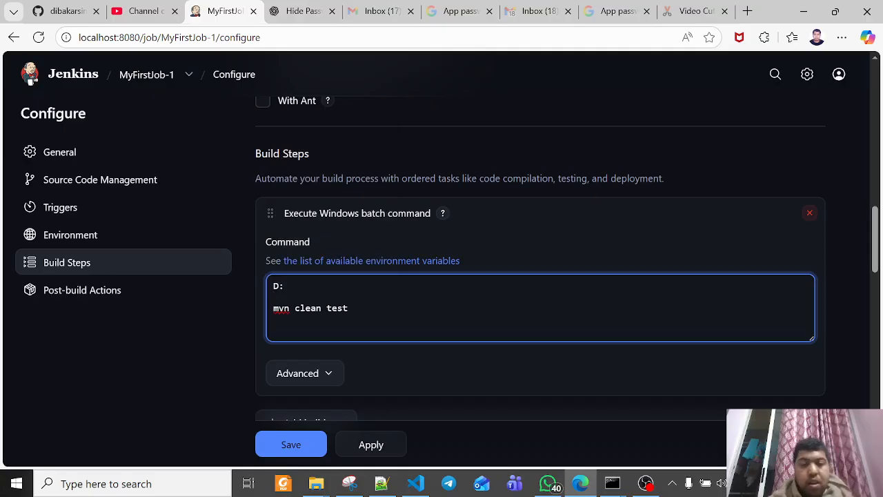
type("cd")
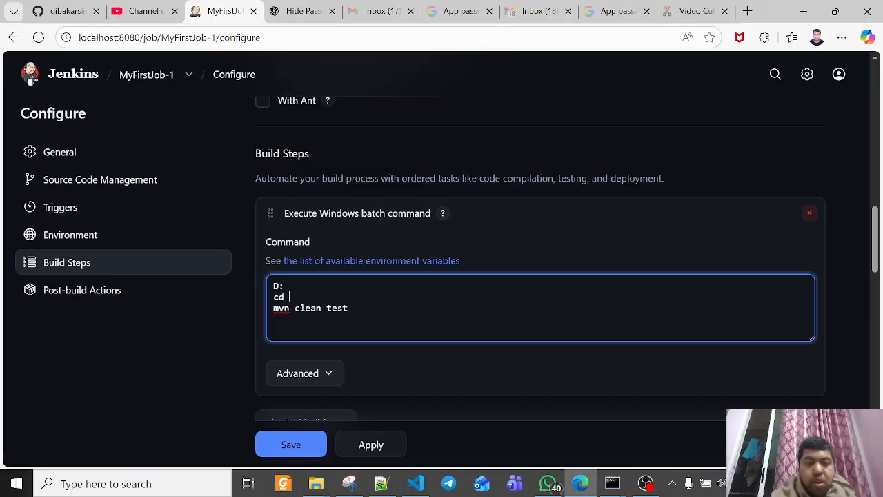
Switch to File Explorer, open the mavenjenkins-master folder in GITDEMOCLASS and copy its full path
left_click(316, 483)
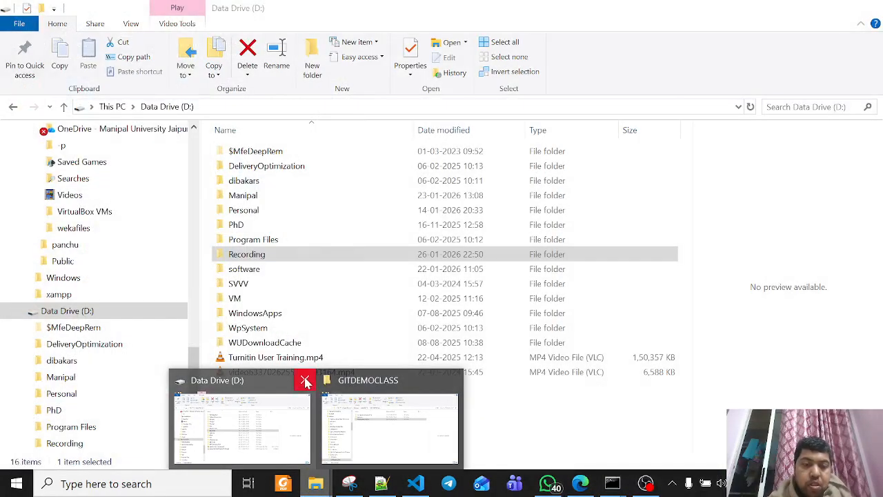
left_click(304, 380)
left_click(351, 381)
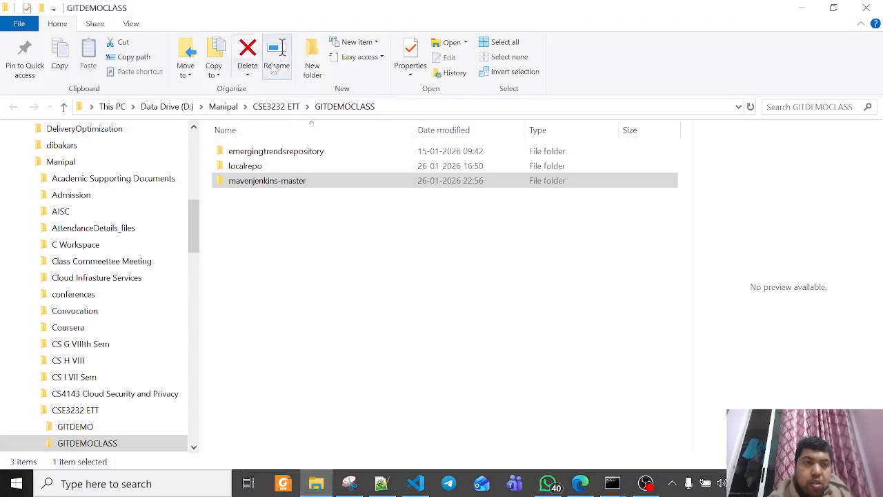
double_click(303, 180)
left_click(535, 109)
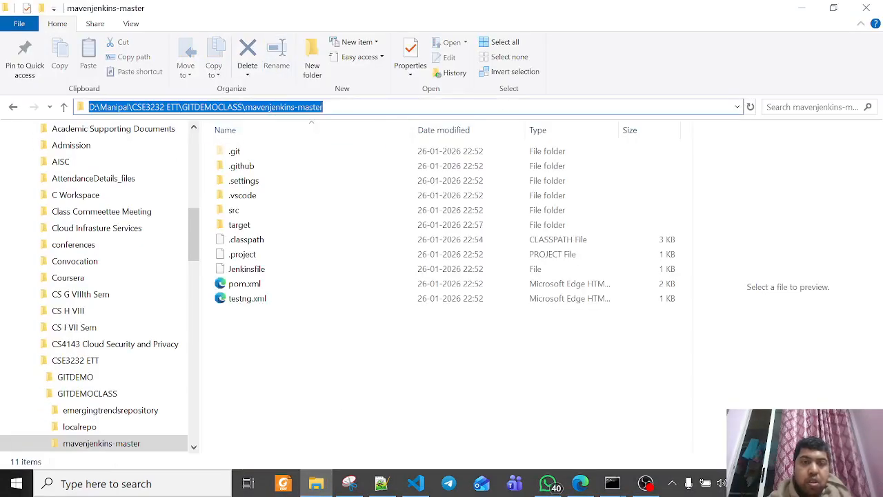
key("Escape")
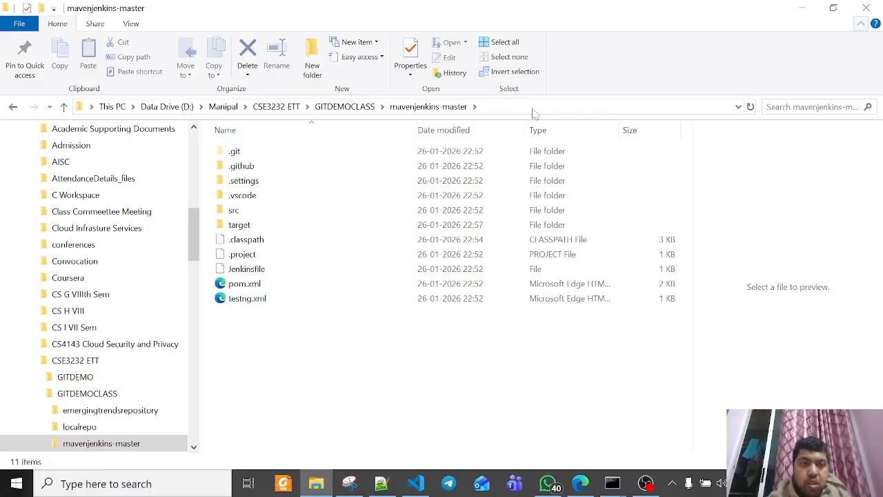
left_click(536, 109)
key("ctrl+c")
Return to the Jenkins job configuration and complete the cd line with the copied path D:\Manipal\CSE3232 ETT\GITDEMOCLASS\mavenjenkins-master
key("alt+Tab")
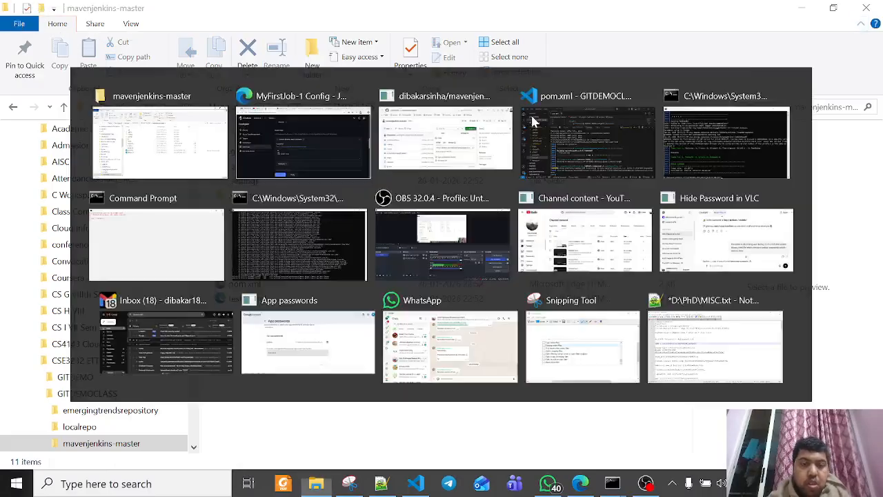
right_click(452, 295)
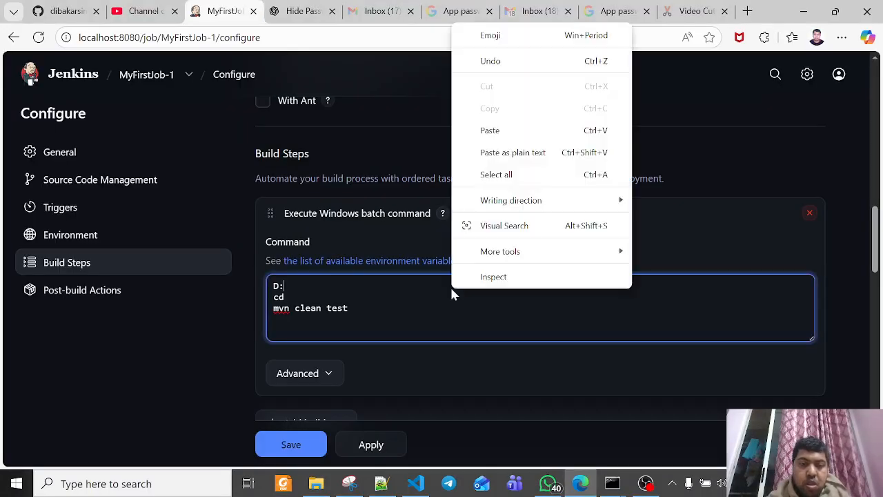
left_click(379, 297)
right_click(376, 301)
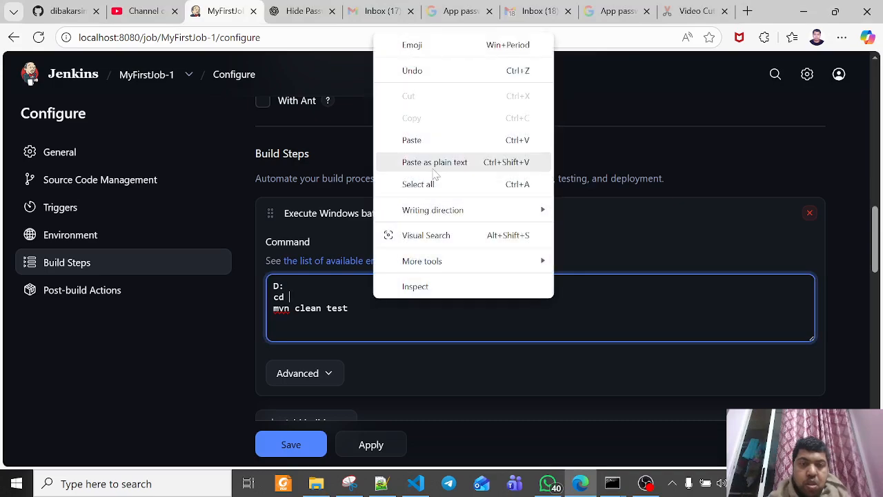
left_click(433, 169)
left_click(349, 309)
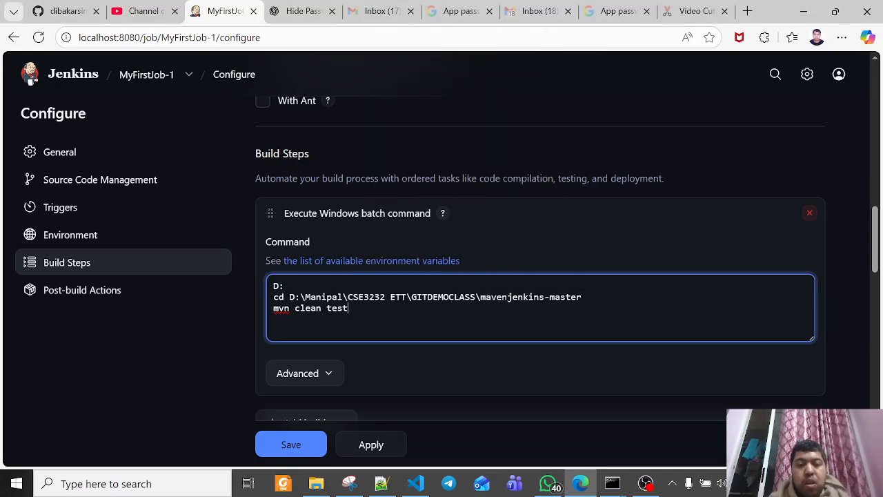
Expand the batch command's advanced options and check the project path and mvn clean test line in the command
left_click(304, 378)
scroll(457, 357, "down", 2)
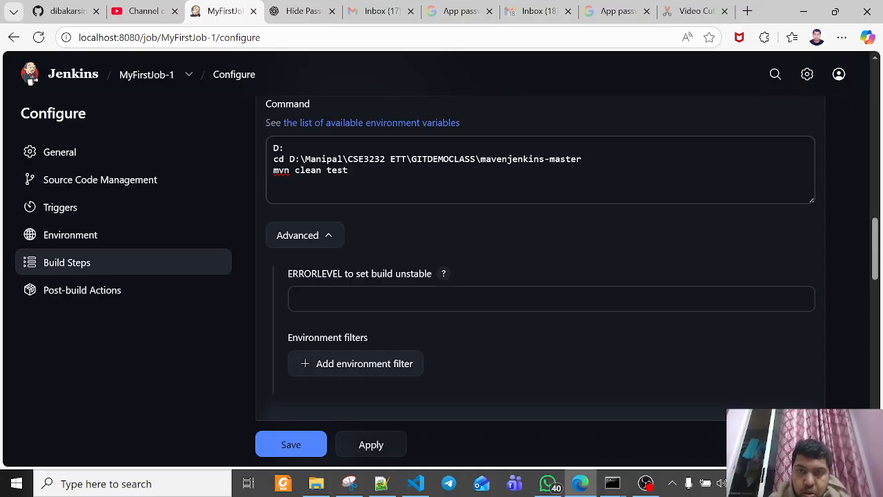
left_click_drag(582, 159, 481, 160)
left_click(311, 170)
left_click_drag(349, 171, 273, 170)
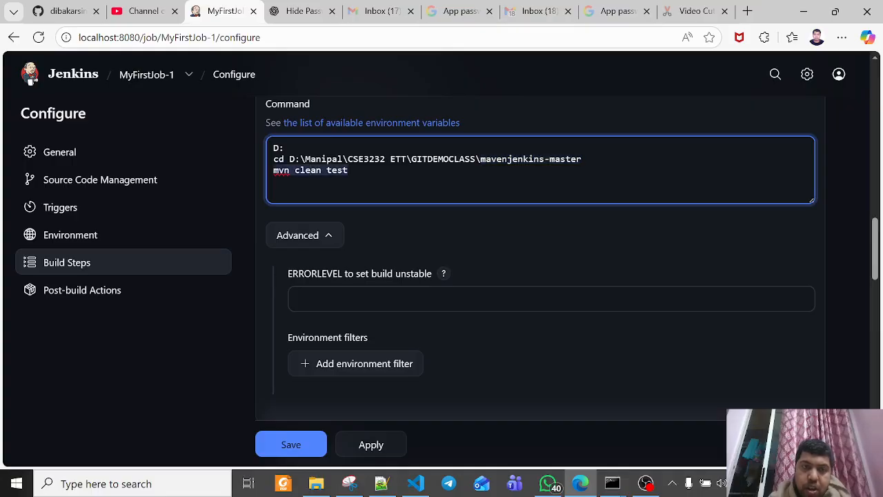
left_click(276, 182)
Examine the Editable Email Notification post-build action, including its advanced settings and the triggers available to add
scroll(473, 283, "down", 2)
scroll(472, 283, "down", 9)
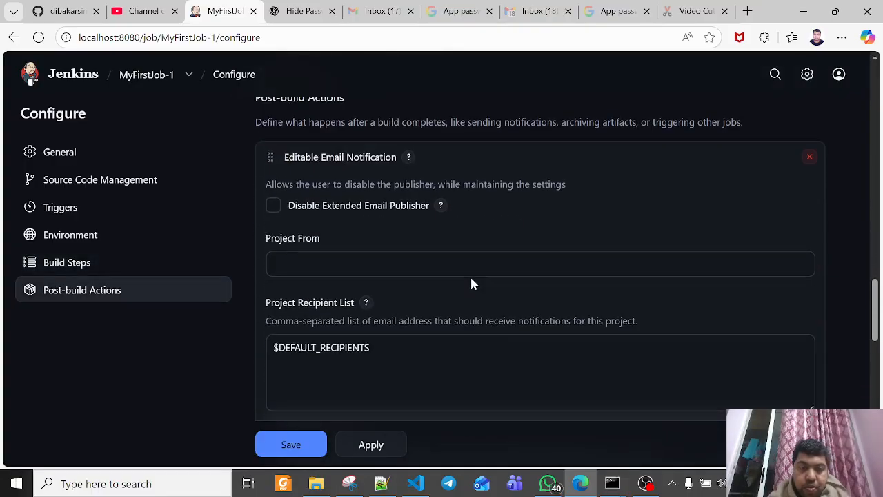
scroll(471, 283, "down", 5)
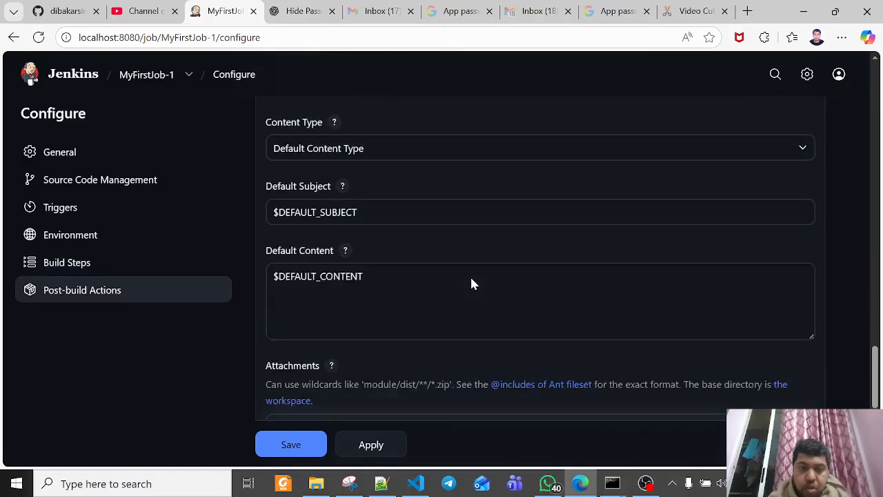
scroll(472, 283, "down", 2)
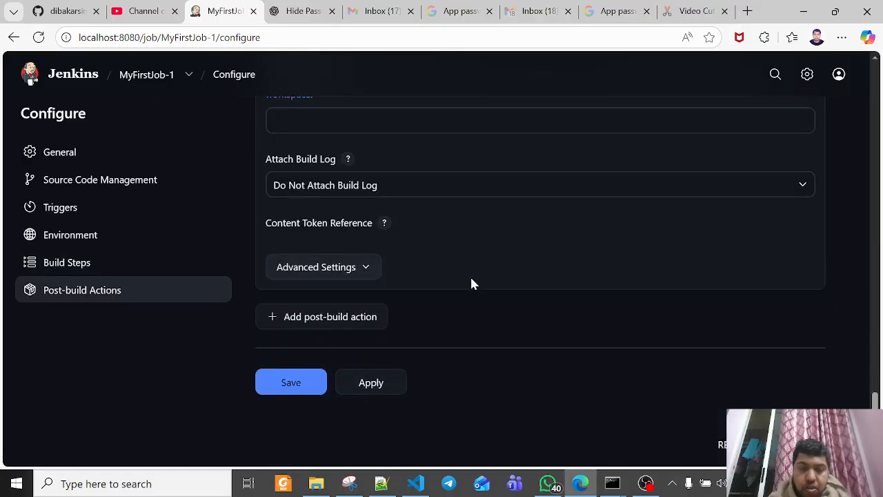
scroll(472, 283, "up", 1)
scroll(472, 284, "down", 1)
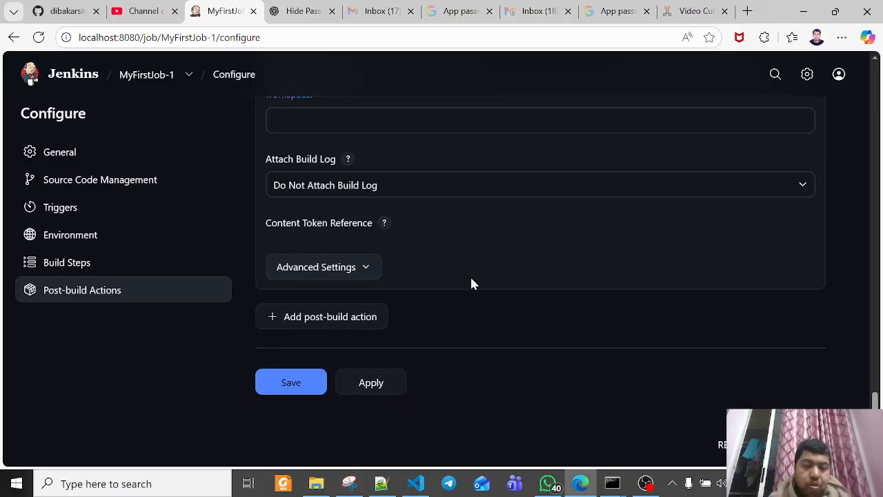
left_click(362, 274)
scroll(462, 279, "down", 5)
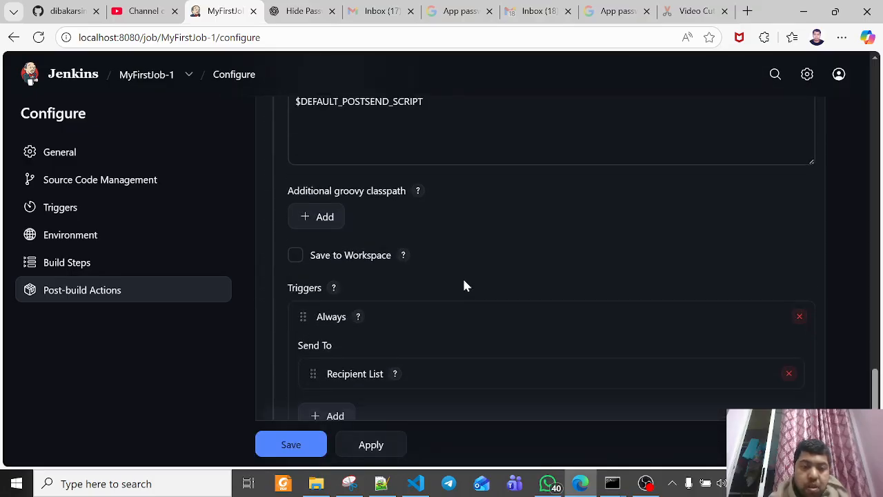
scroll(465, 285, "down", 2)
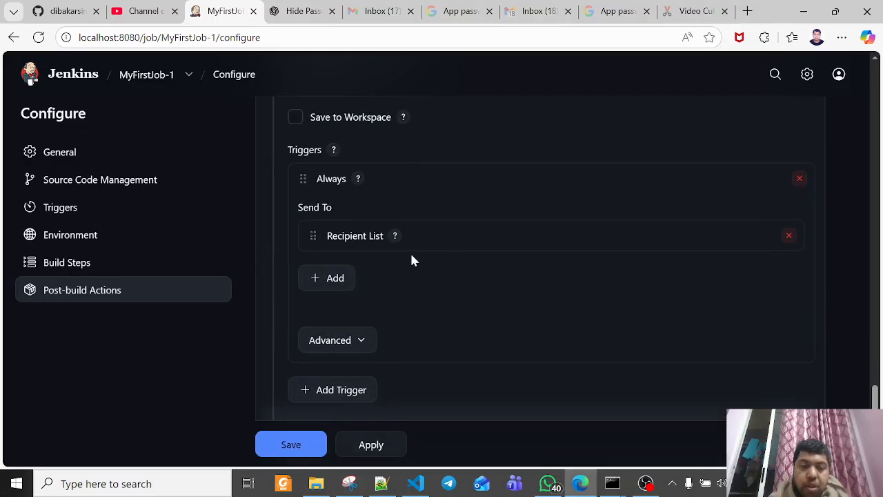
scroll(411, 260, "down", 2)
left_click(353, 254)
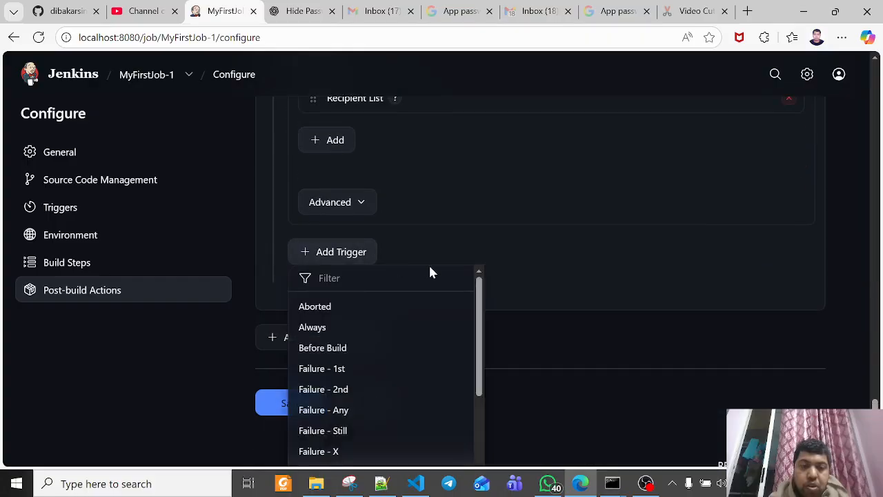
Expand the Always trigger's advanced options and examine its recipient, reply-to, content type and subject settings
scroll(568, 239, "up", 6)
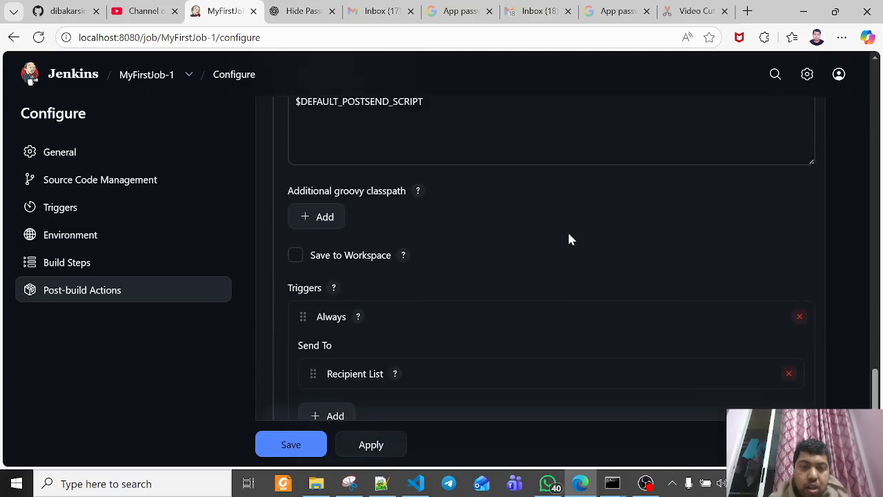
scroll(570, 238, "up", 3)
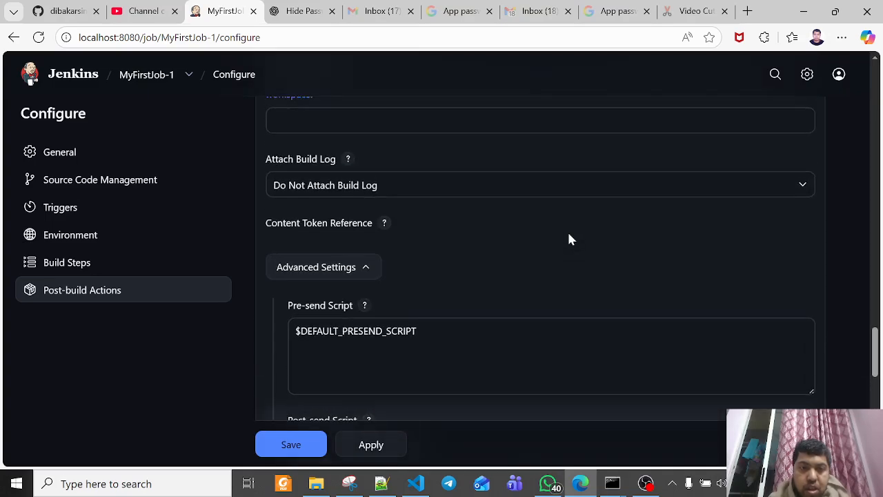
scroll(569, 239, "up", 2)
scroll(569, 239, "down", 8)
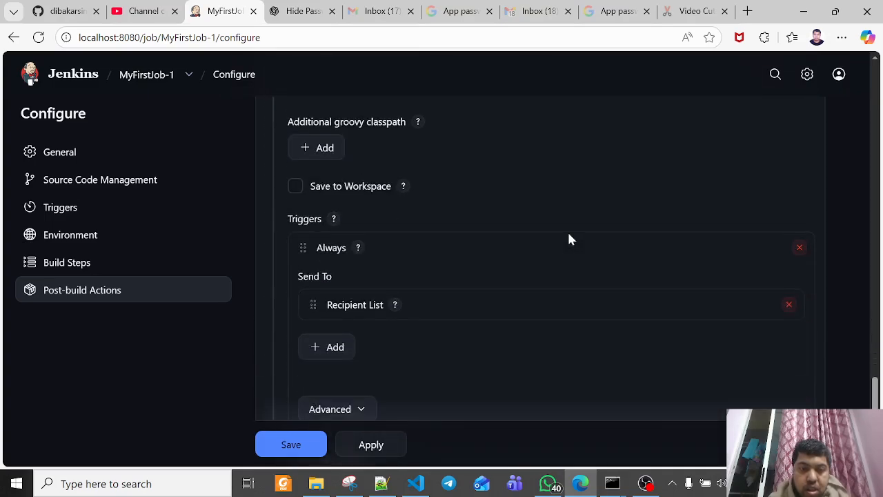
scroll(569, 238, "down", 2)
left_click(361, 280)
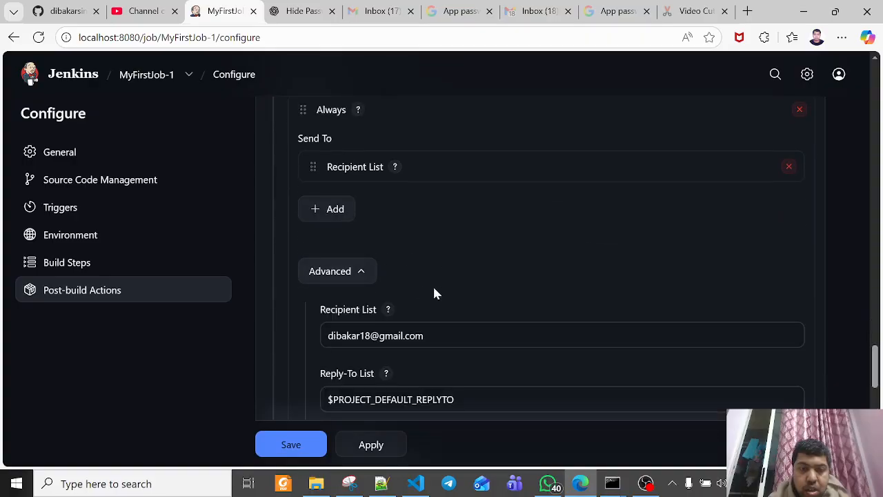
scroll(473, 324, "down", 5)
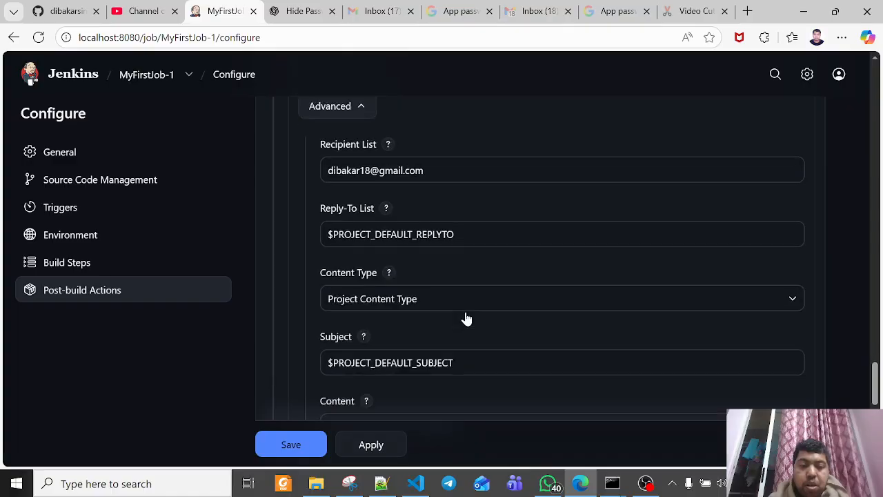
Apply and save the MyFirstJob-1 configuration
left_click(381, 449)
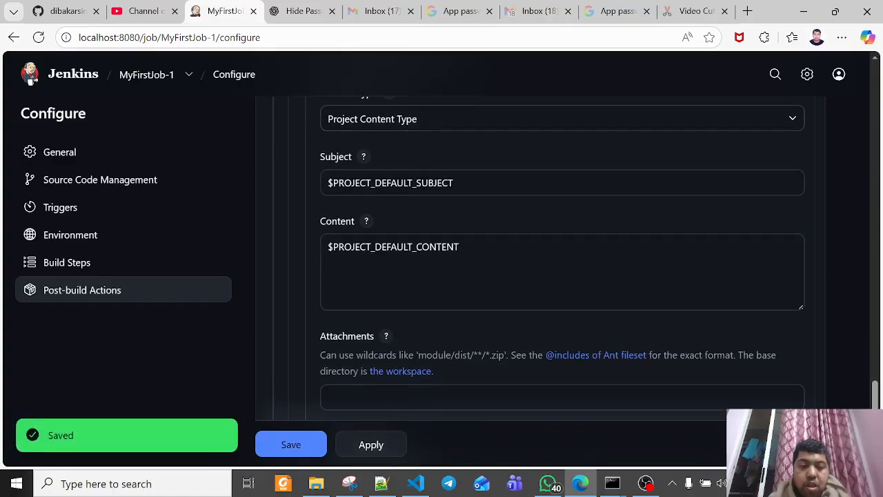
left_click(299, 444)
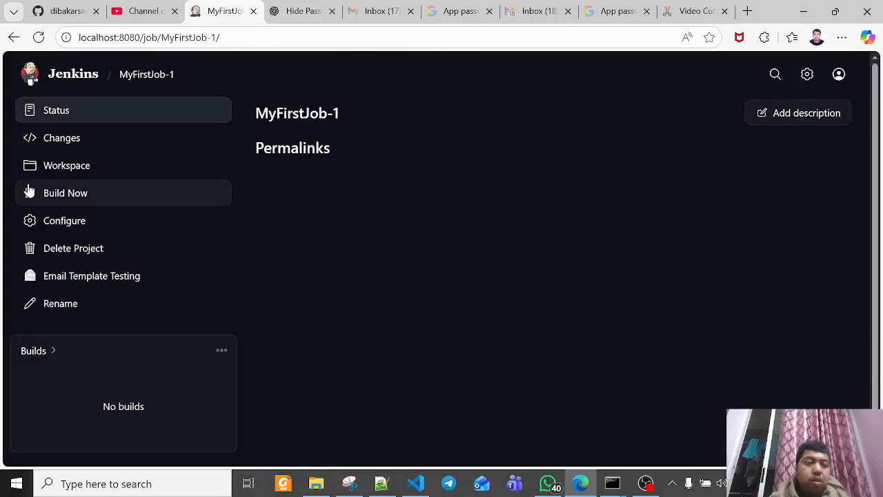
Start a build of MyFirstJob-1 and open the console output of build #1
left_click(64, 196)
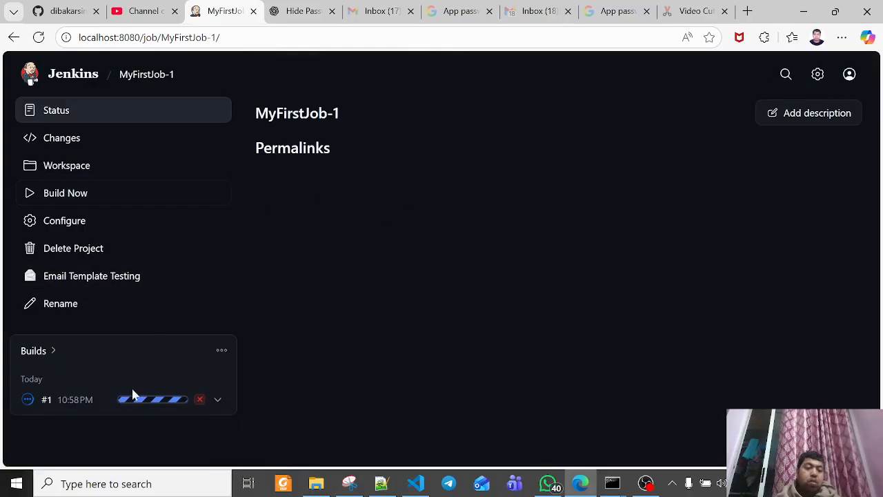
left_click(75, 401)
left_click(98, 169)
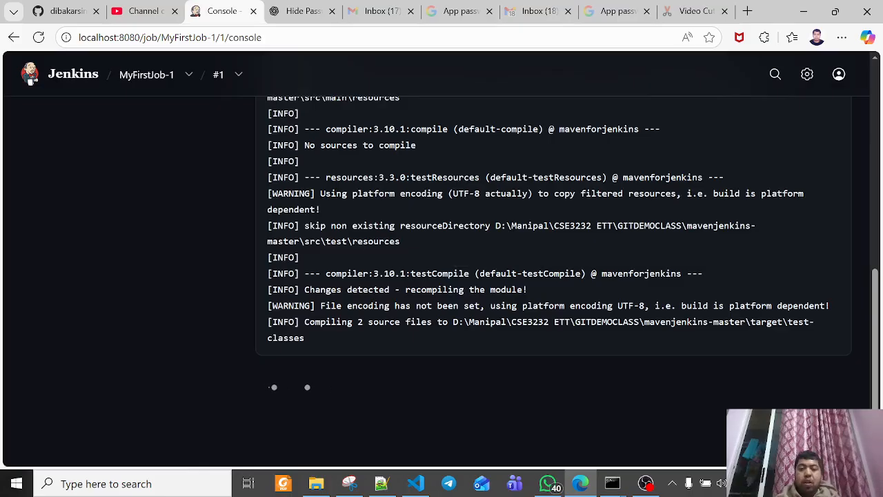
Bring up the command prompt window with the earlier mavenjenkins-master test run and close it
mouse_move(613, 479)
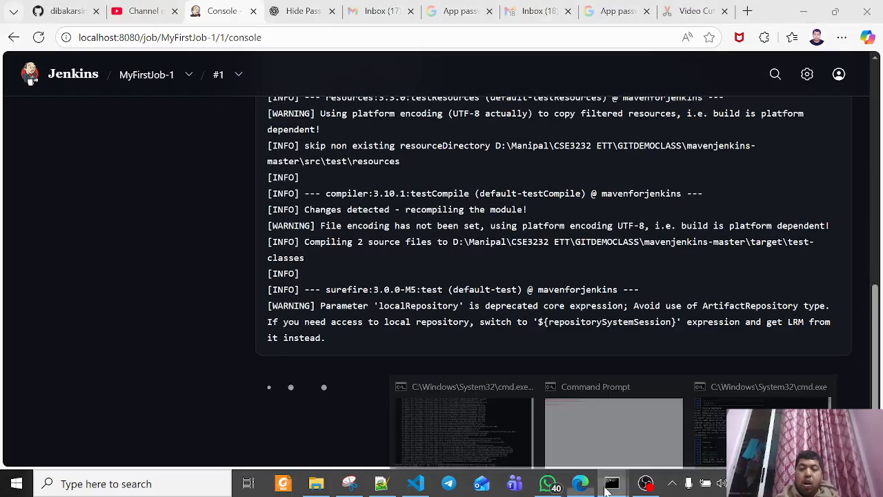
left_click(759, 425)
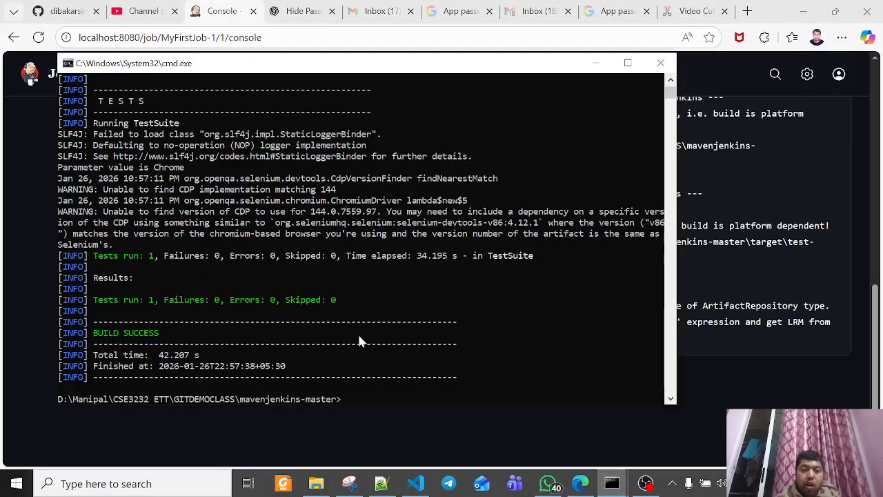
left_click(661, 63)
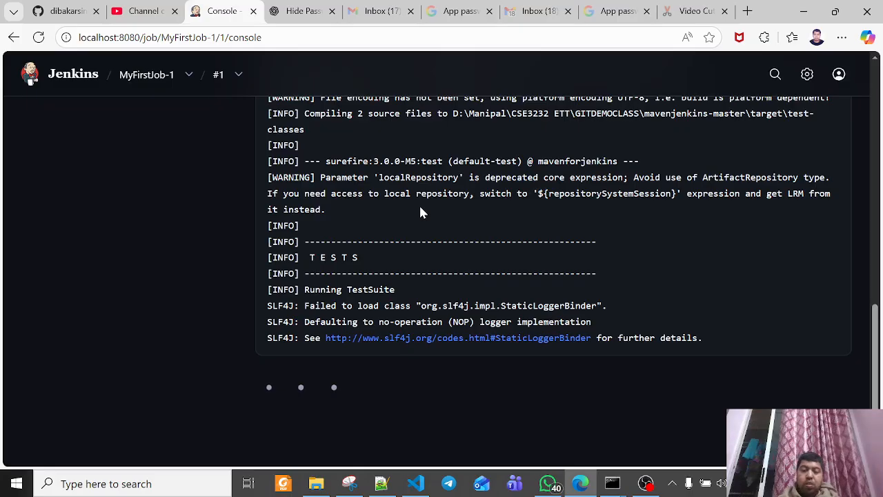
left_click(688, 486)
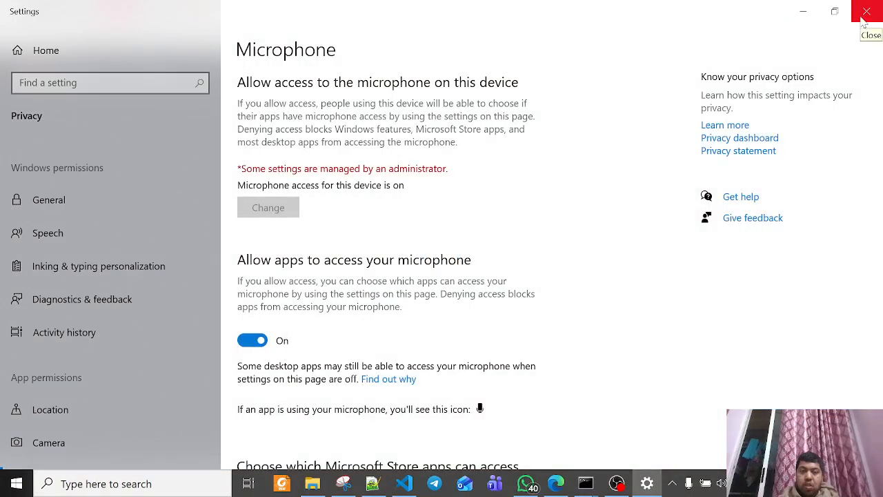
Close the microphone settings and the spare App passwords page, and read the MyFirstJob-1 build #1 email in the Gmail inbox
left_click(863, 21)
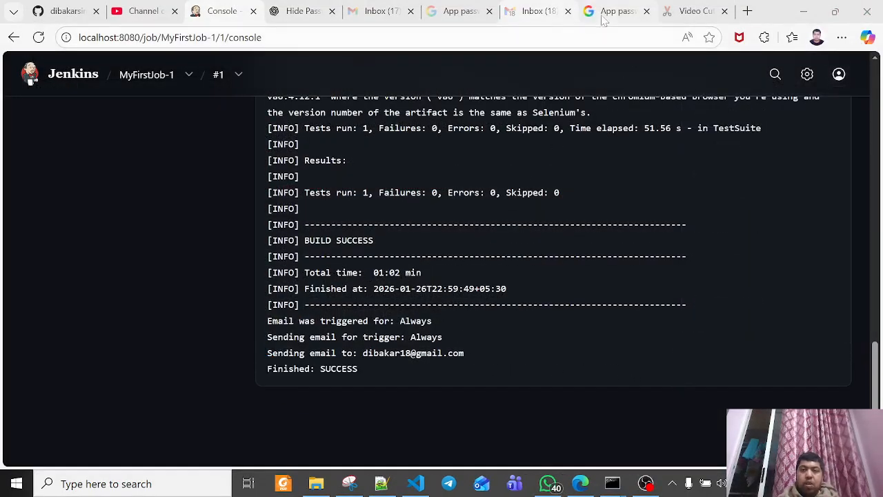
left_click(646, 11)
left_click(557, 16)
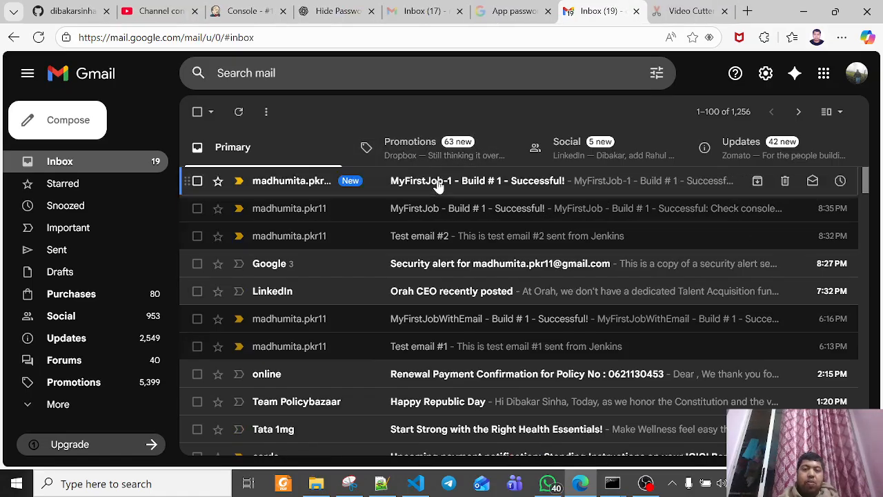
left_click(437, 185)
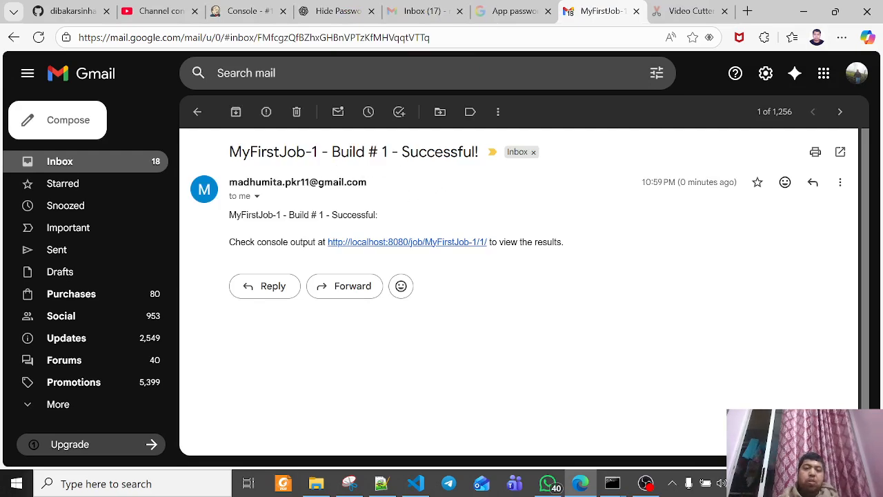
left_click(197, 111)
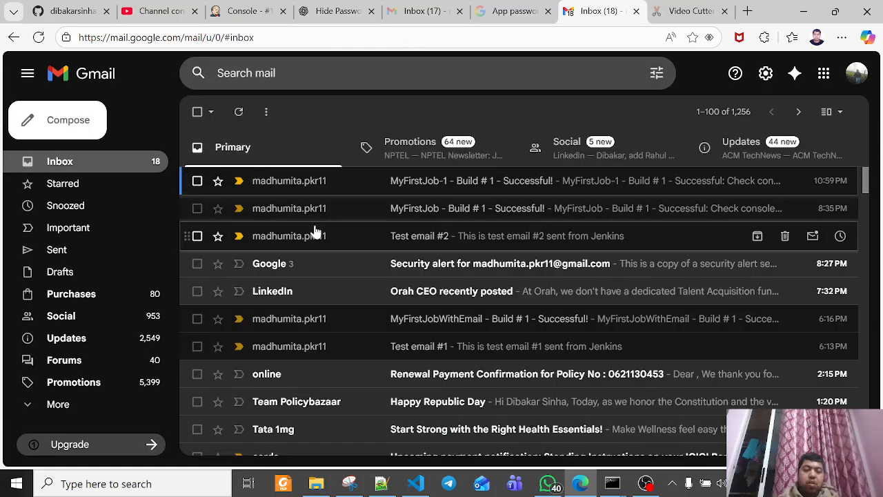
Select the unread inbox emails except the Tata 1mg and GOSD spreadsheet messages, and move the selection to Trash
left_click(211, 112)
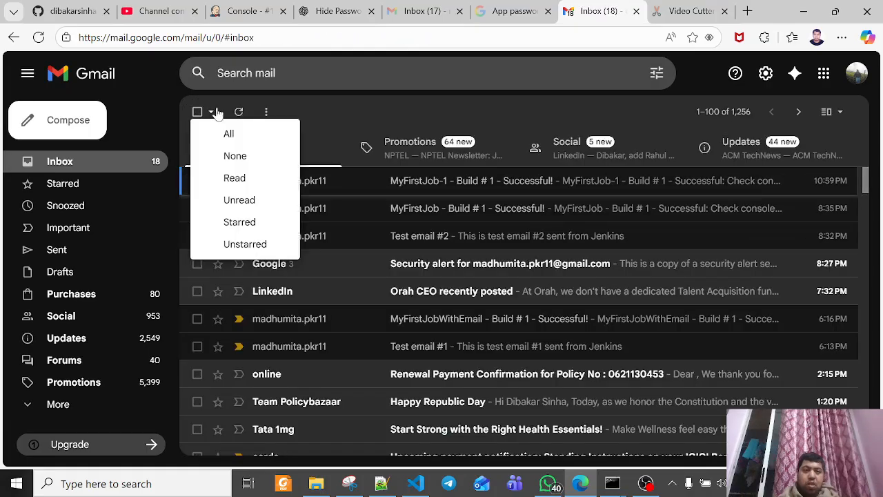
left_click(238, 201)
scroll(418, 280, "down", 3)
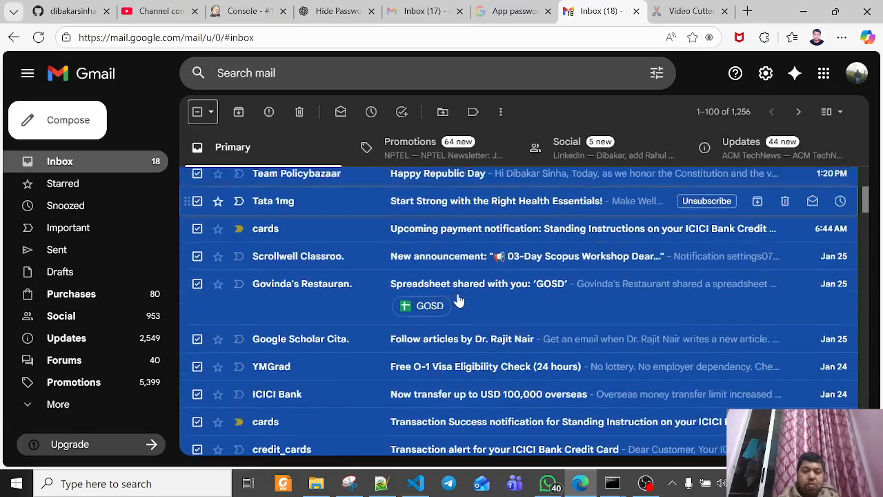
scroll(457, 299, "up", 1)
left_click(197, 291)
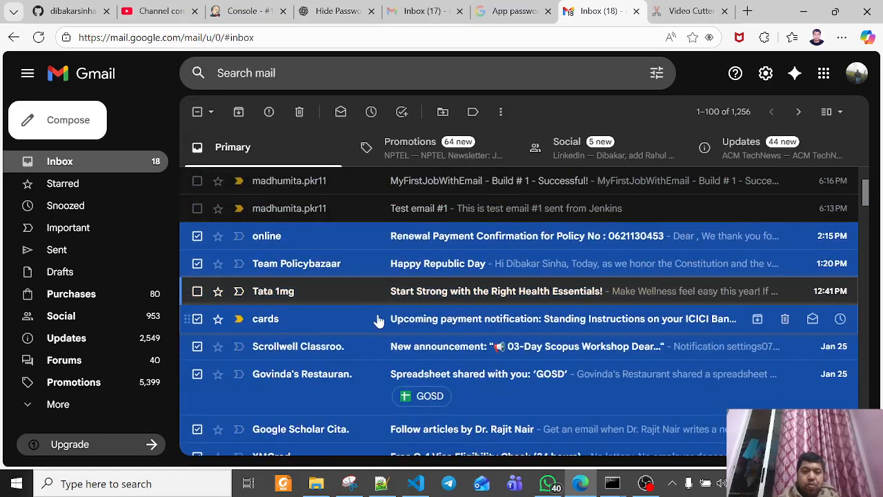
scroll(455, 324, "down", 2)
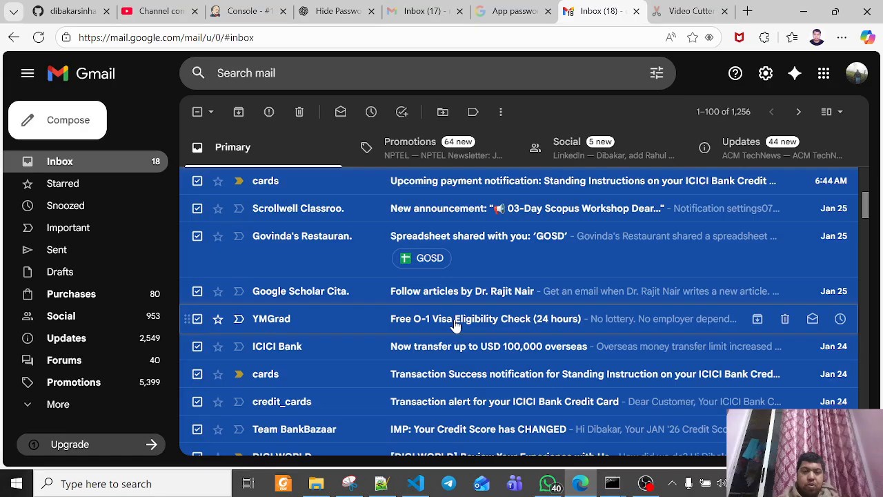
left_click(206, 236)
scroll(342, 289, "down", 1)
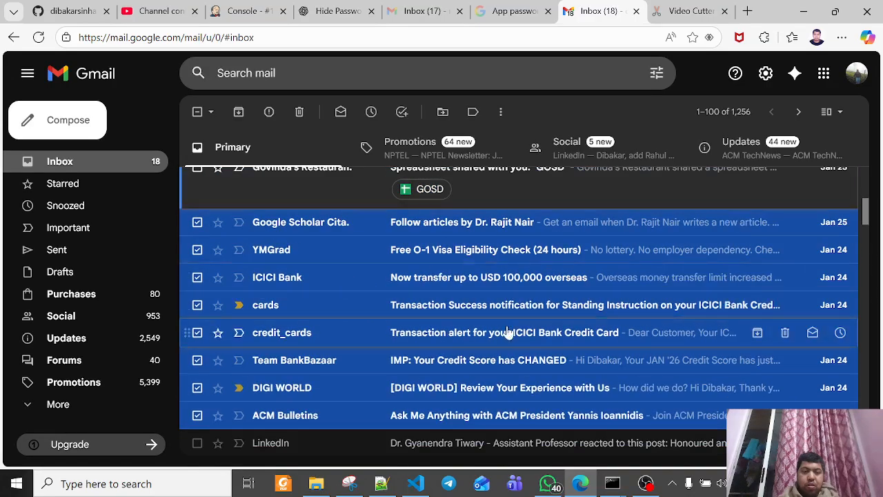
scroll(416, 335, "down", 2)
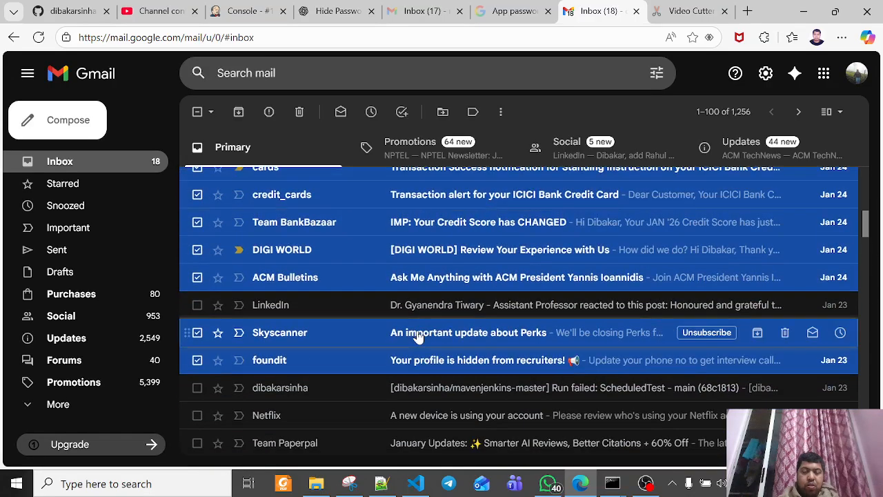
scroll(374, 355, "up", 1)
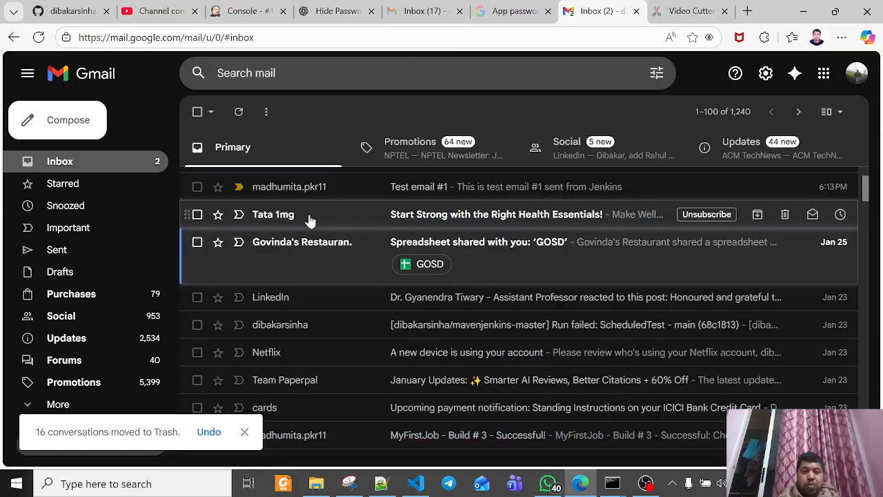
Delete the Tata 1mg email and mark the GOSD spreadsheet email as read
left_click(784, 217)
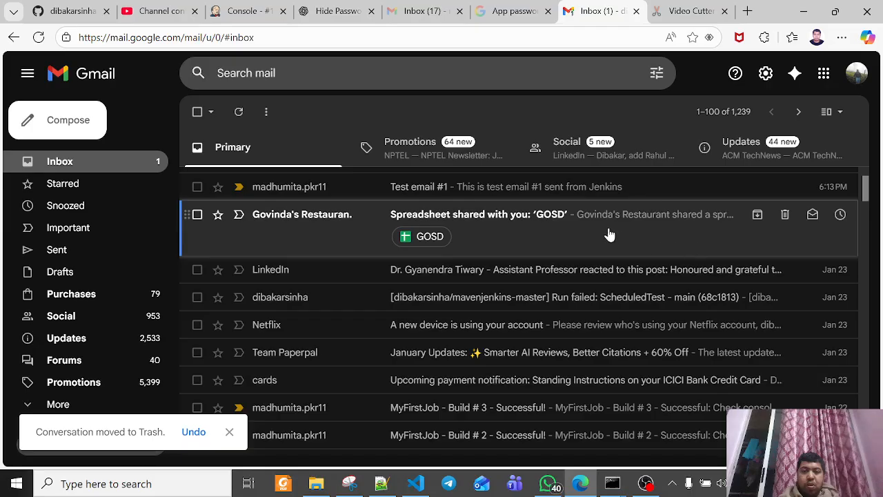
left_click(812, 215)
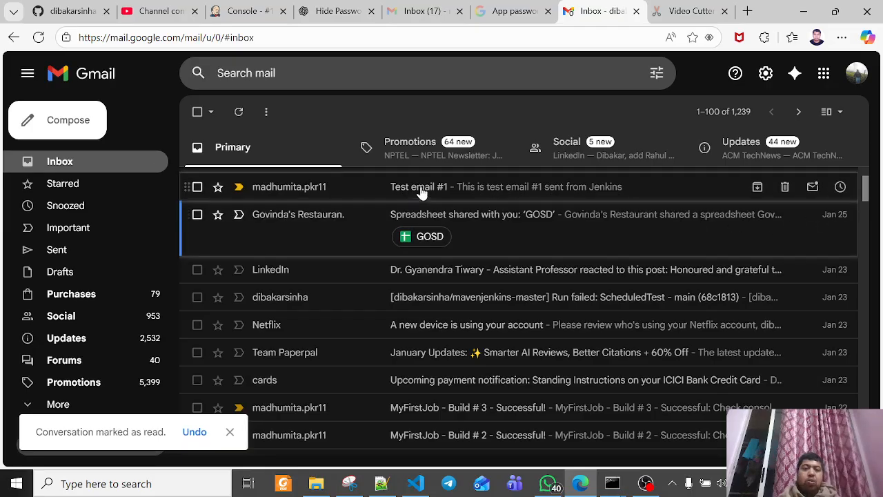
Switch back to Jenkins, review the console output of MyFirstJob-1 build #1 and return to the dashboard
left_click(232, 9)
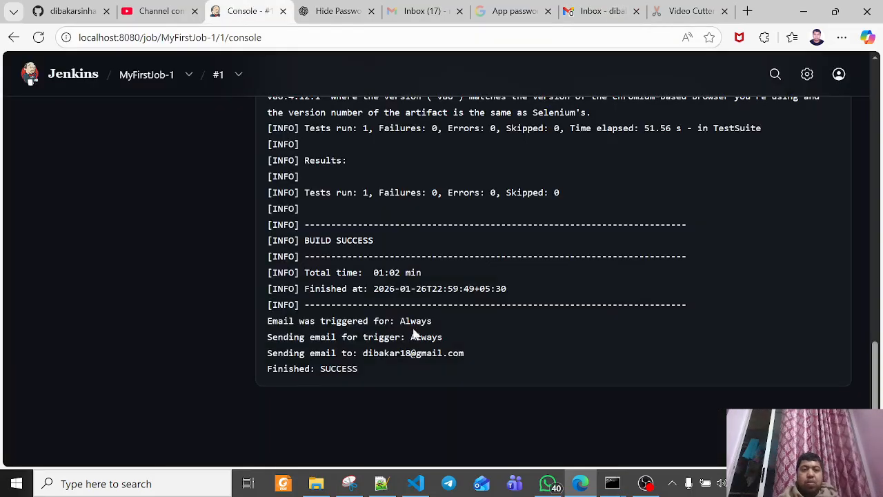
scroll(233, 222, "up", 20)
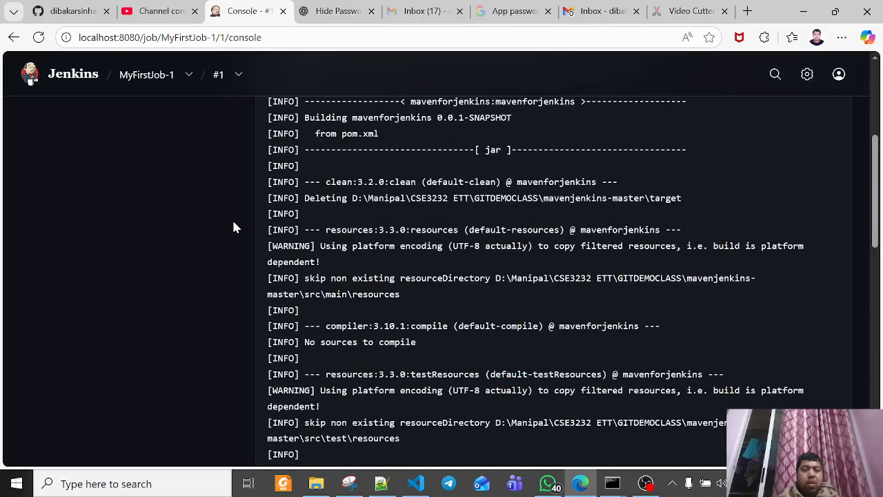
left_click(72, 74)
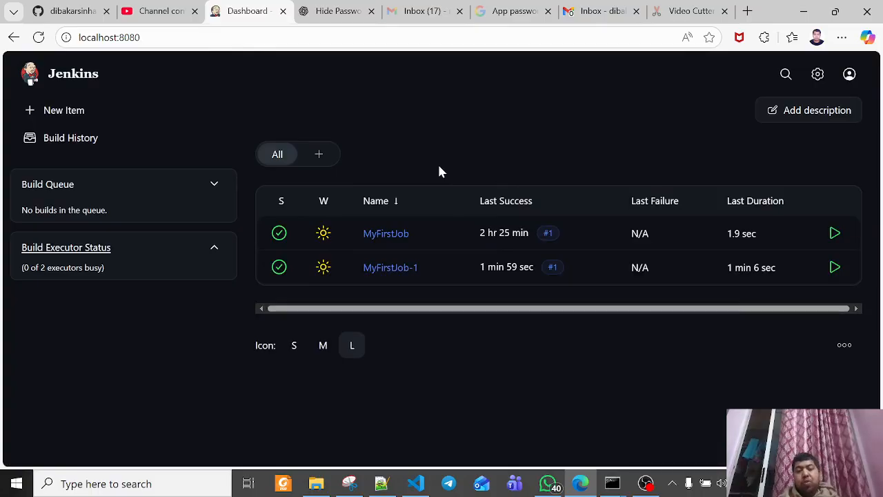
Start a new Jenkins item and name it MyFirstJobWithMaven
left_click(58, 113)
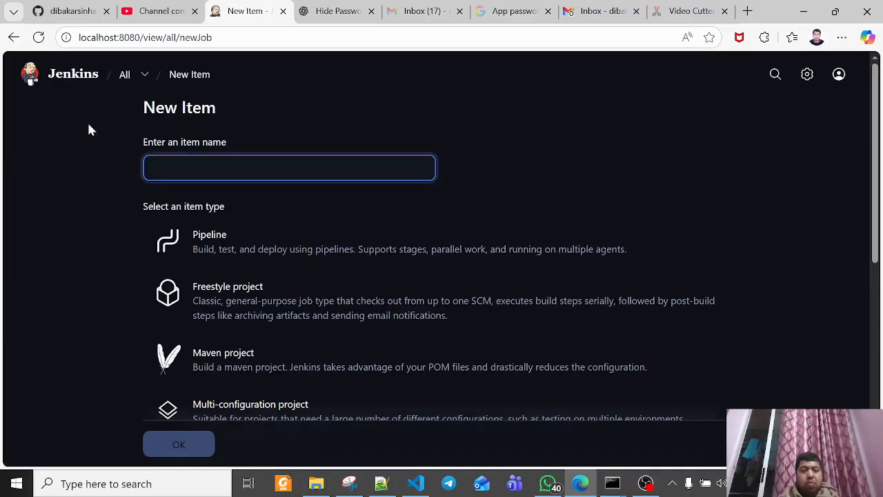
type("mav")
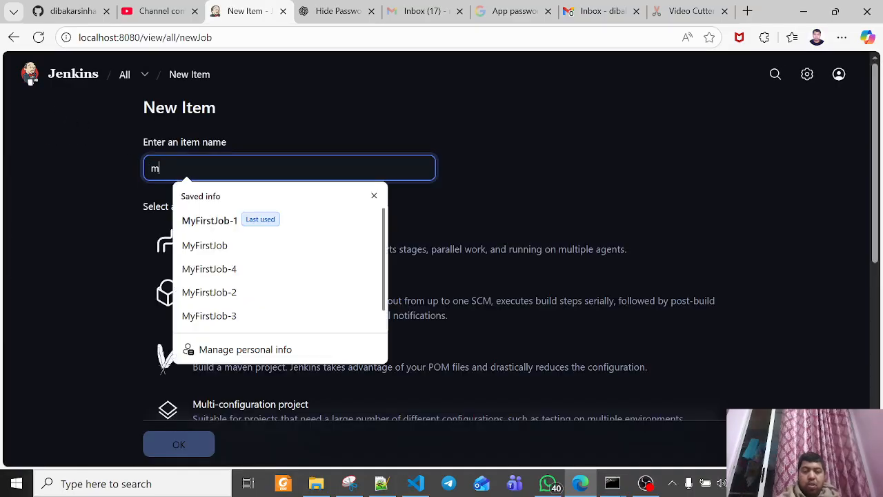
key("BackSpace")
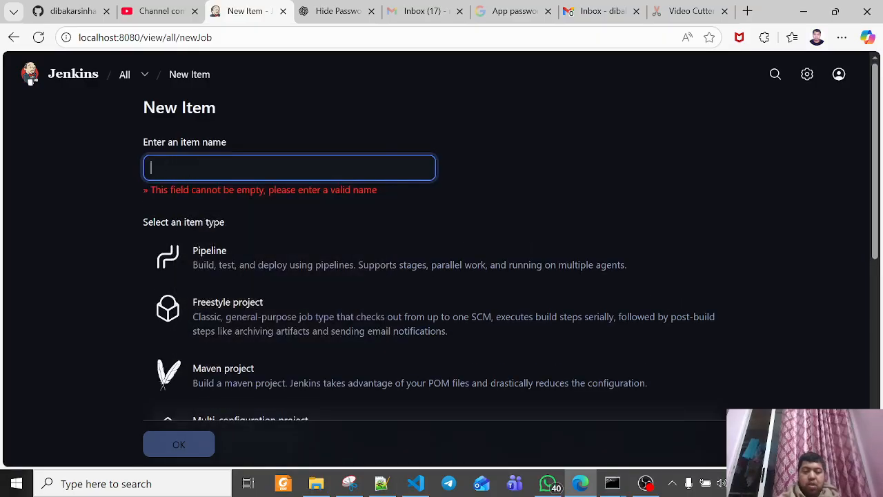
type("My")
key("Down")
key("Down")
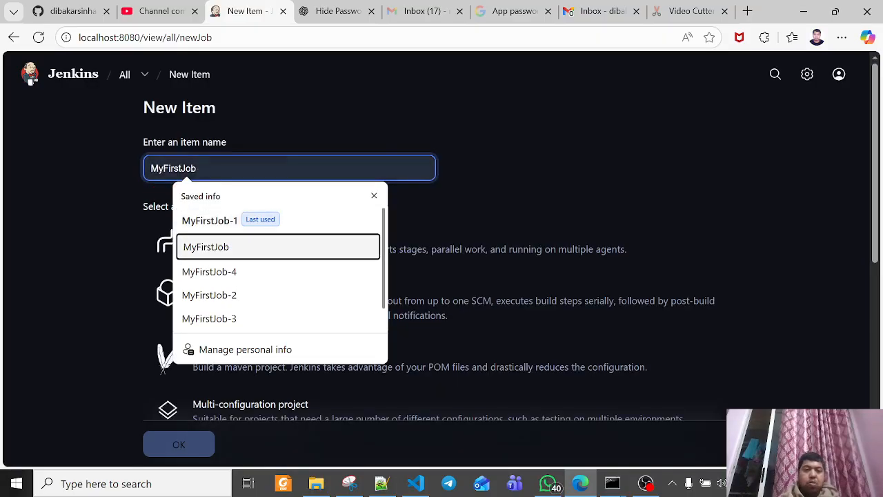
left_click(237, 246)
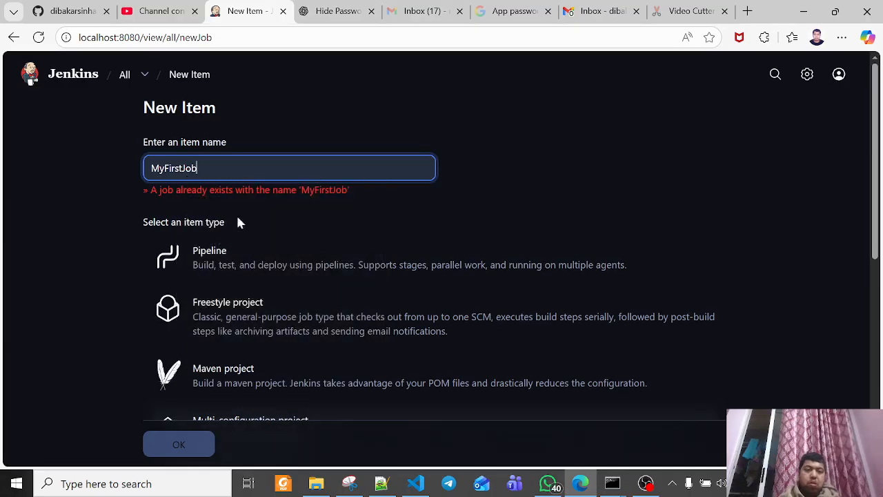
type("With")
key("BackSpace")
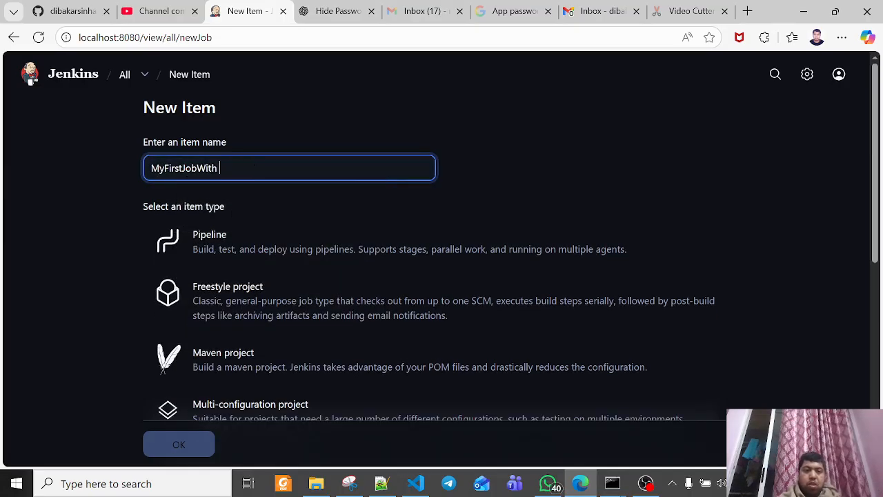
type("Maven")
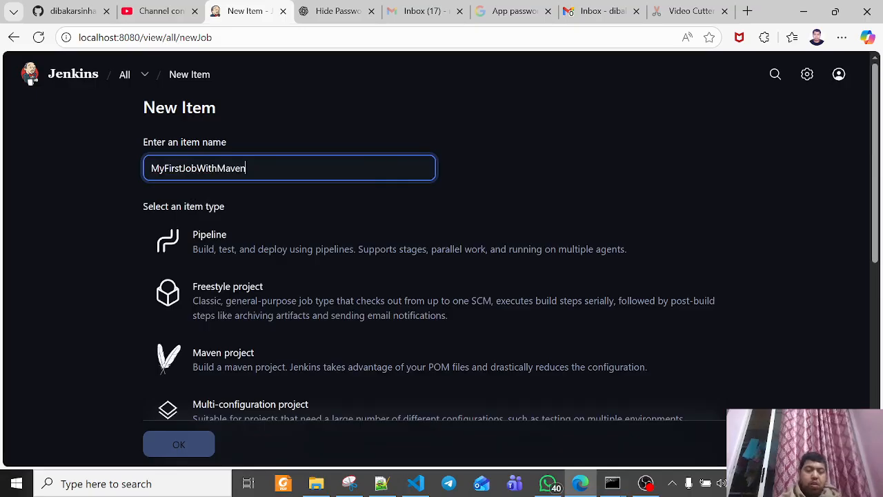
Choose Maven project as the item type and create the job
scroll(339, 269, "down", 1)
left_click(248, 296)
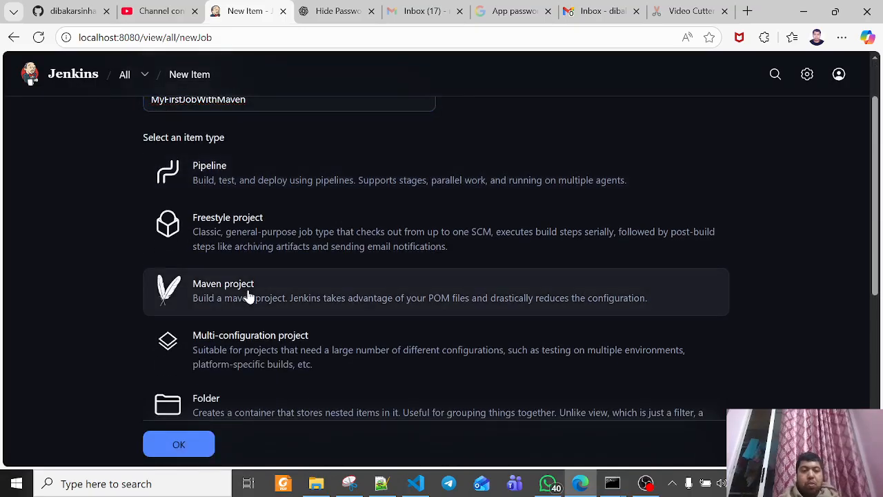
scroll(274, 297, "down", 1)
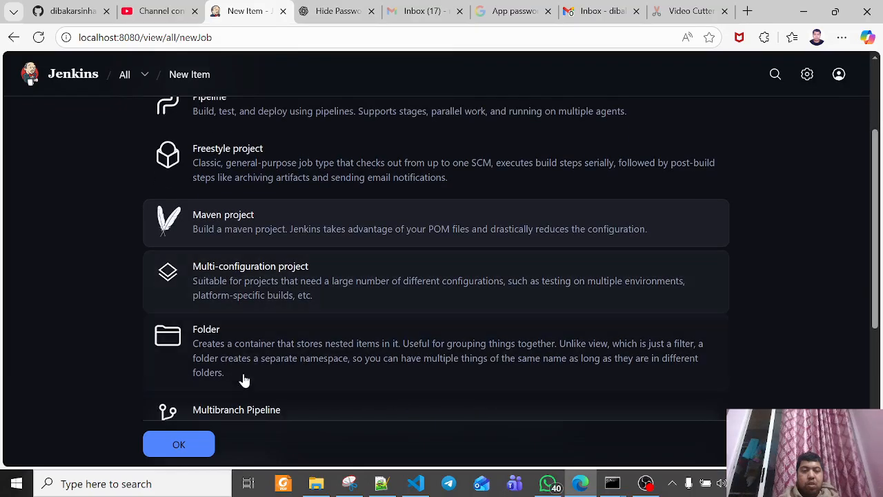
left_click(182, 445)
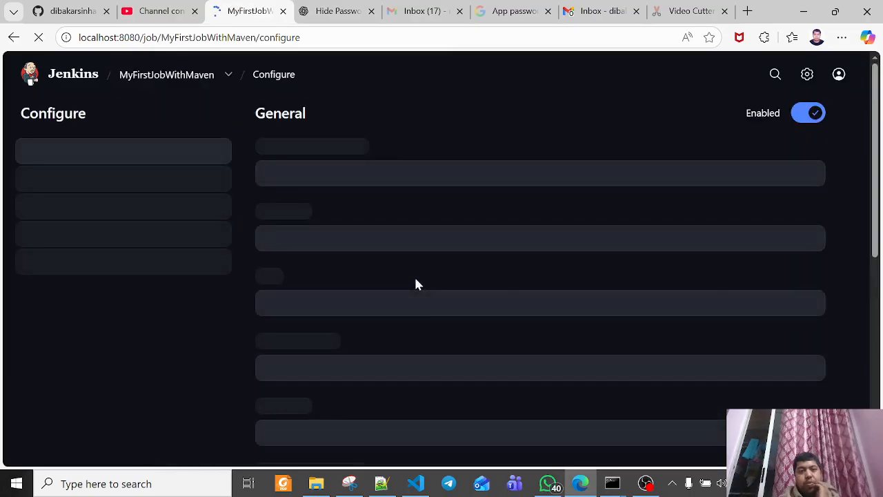
Examine the trigger options, including the Build periodically schedule field and its help text, leaving that trigger disabled
scroll(415, 281, "down", 6)
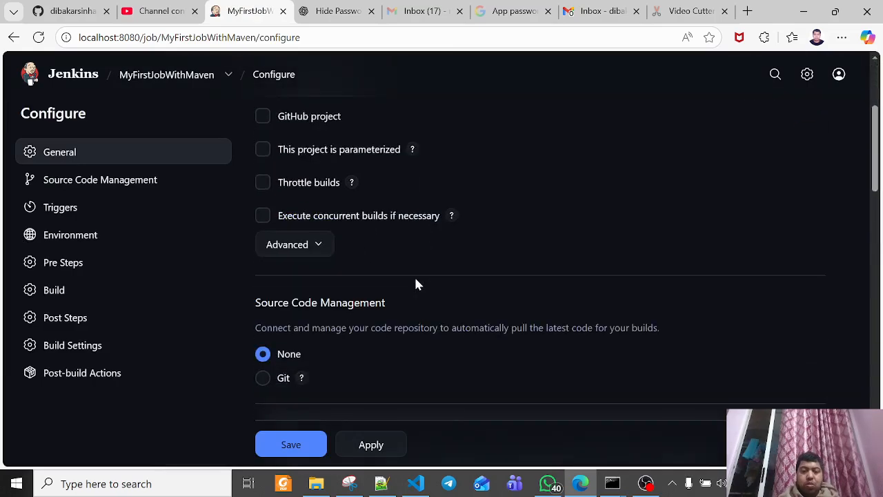
scroll(416, 281, "down", 1)
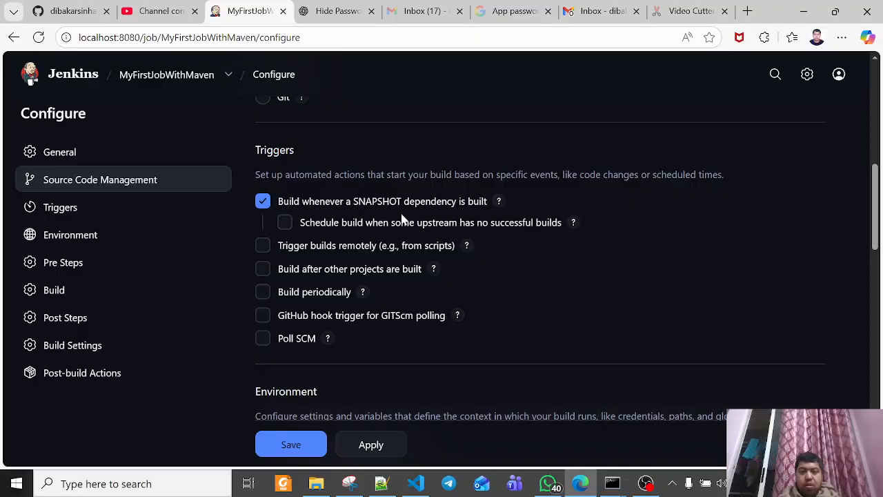
left_click(296, 295)
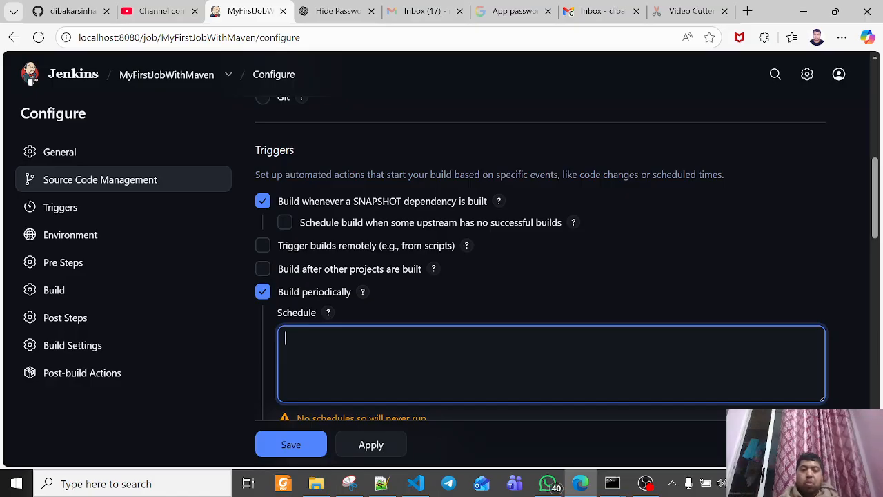
left_click(265, 295)
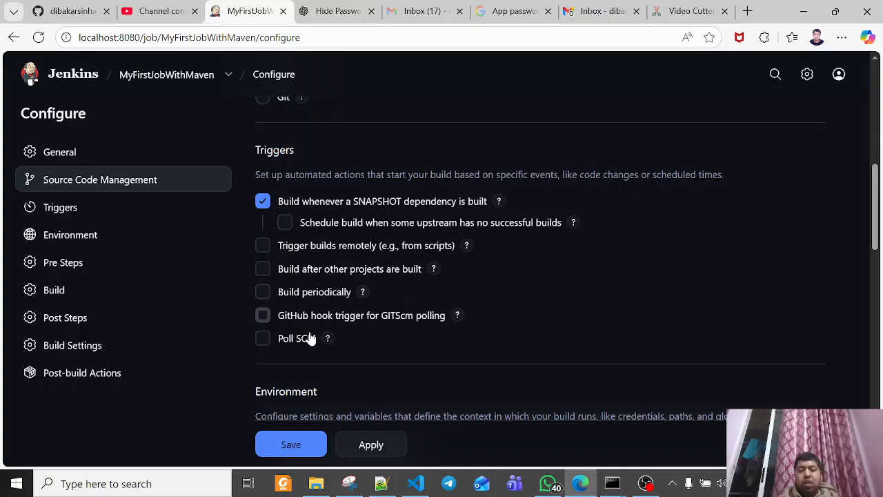
left_click(362, 293)
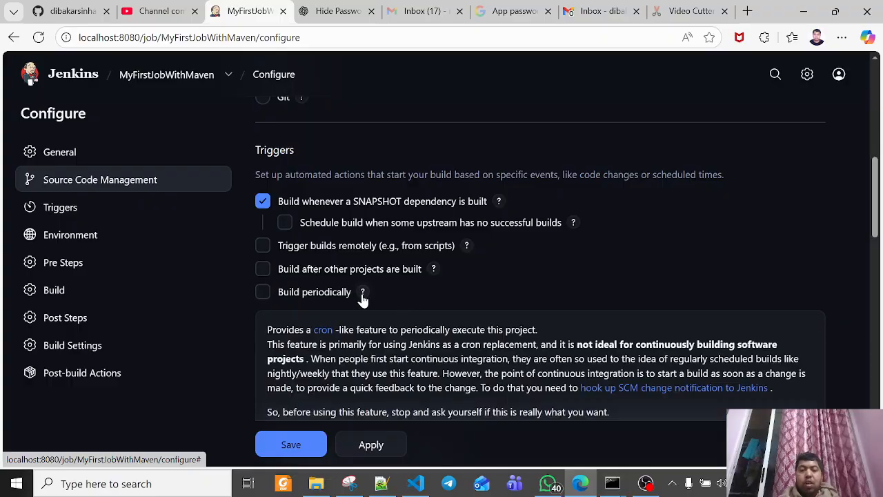
left_click(362, 292)
Examine the environment settings, the available pre-build steps, and the Root POM and goals fields of the Build section
scroll(422, 359, "down", 3)
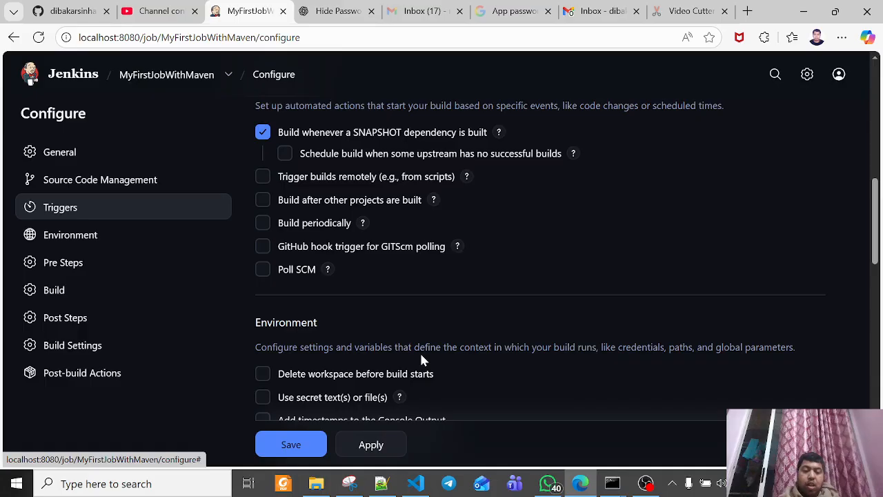
scroll(422, 360, "down", 2)
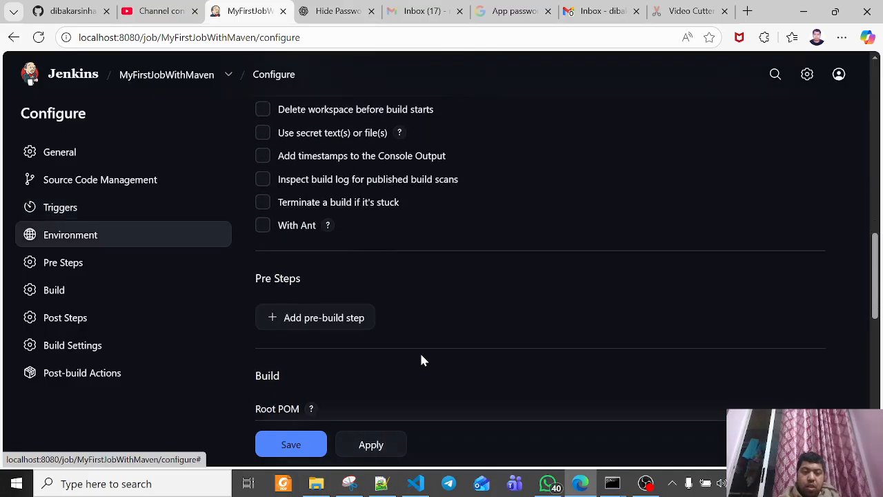
left_click(351, 315)
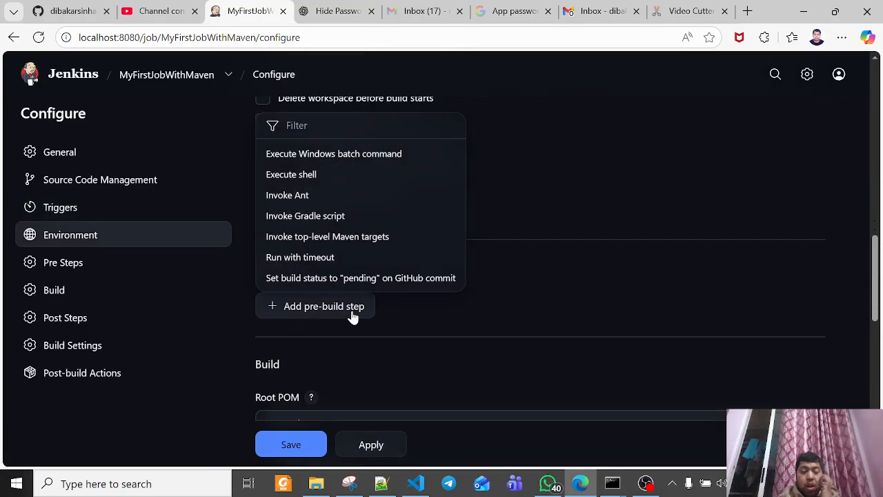
left_click(614, 310)
scroll(616, 310, "down", 2)
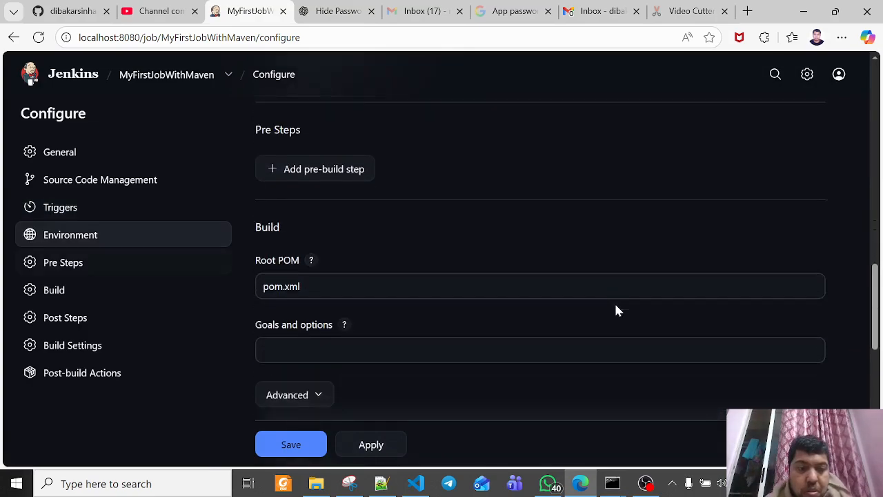
Open the help text for the Root POM field in the Build section
scroll(616, 311, "up", 2)
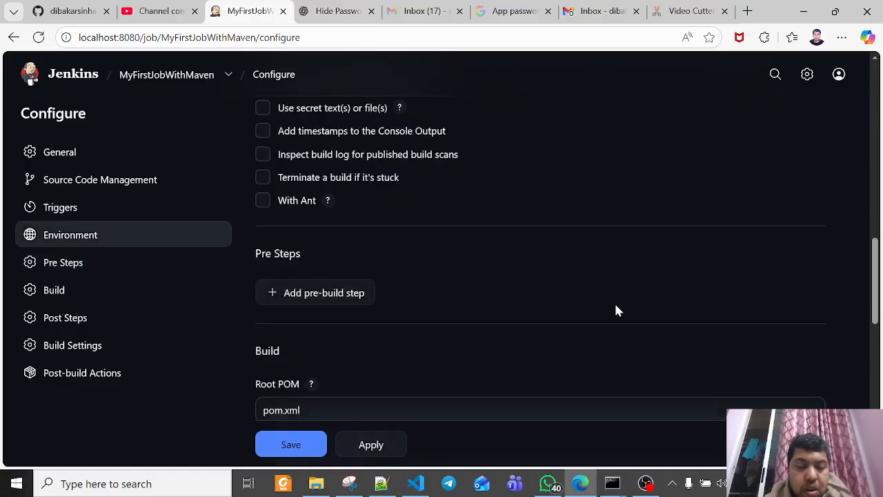
scroll(616, 310, "down", 2)
scroll(616, 311, "up", 3)
scroll(616, 311, "down", 2)
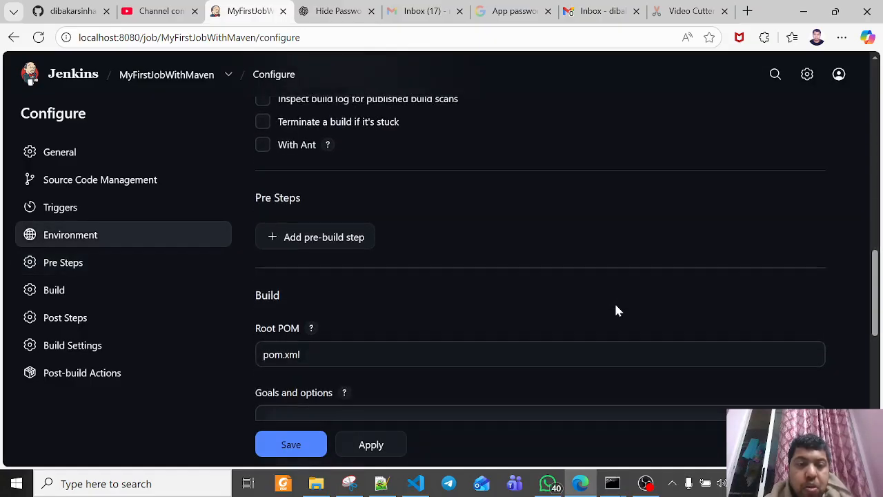
scroll(616, 311, "down", 1)
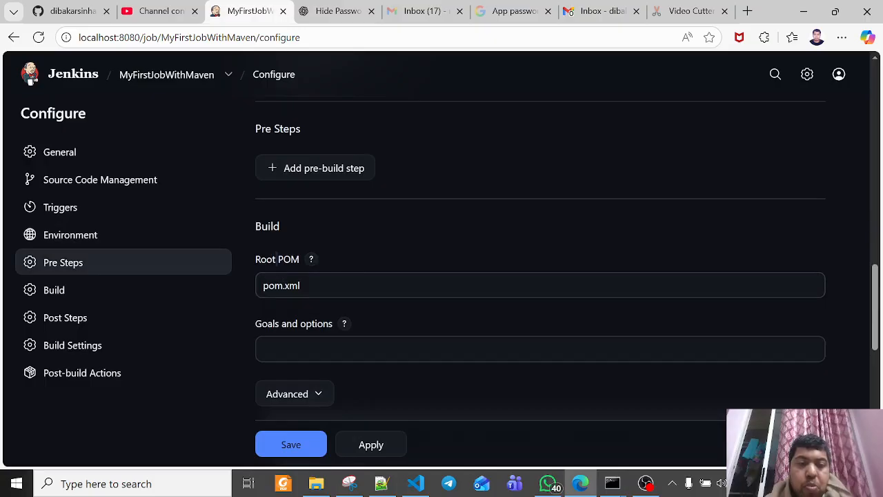
left_click(311, 262)
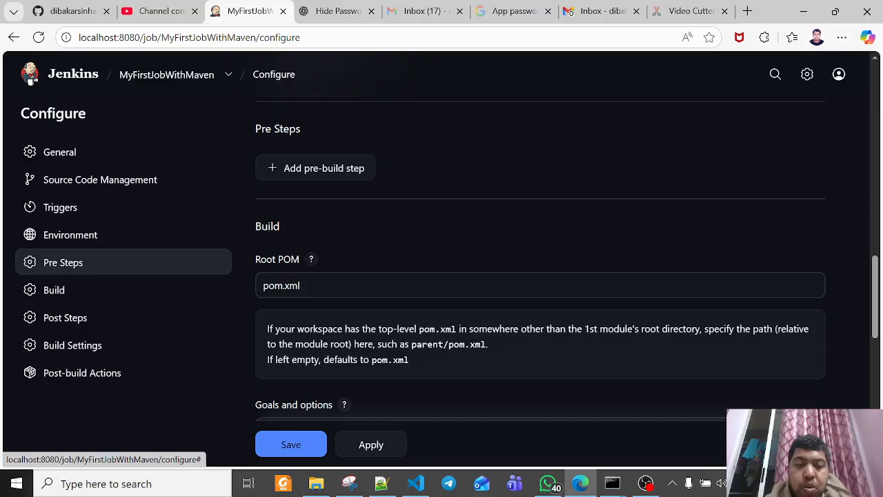
Copy the mavenjenkins-master folder path from File Explorer and set Root POM to D:\Manipal\CSE3232 ETT\GITDEMOCLASS\mavenjenkins-master/pom.xml
left_click_drag(302, 286, 262, 286)
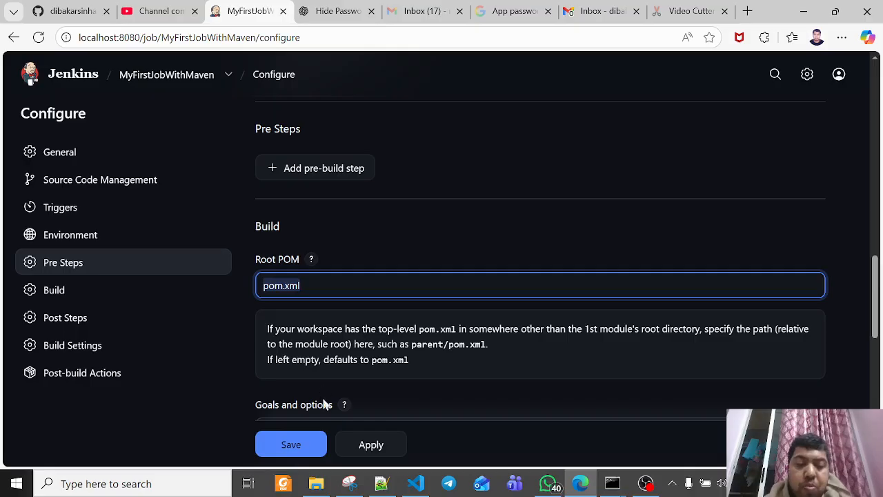
left_click(316, 483)
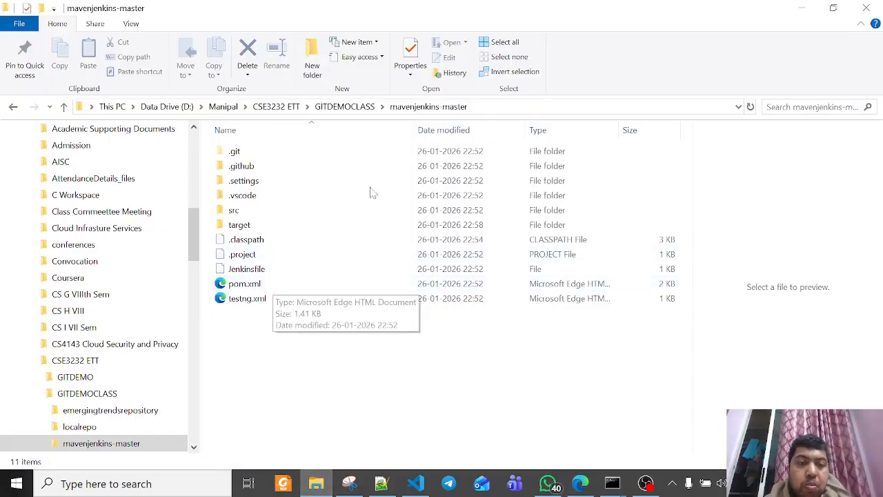
left_click(503, 109)
key("ctrl+c")
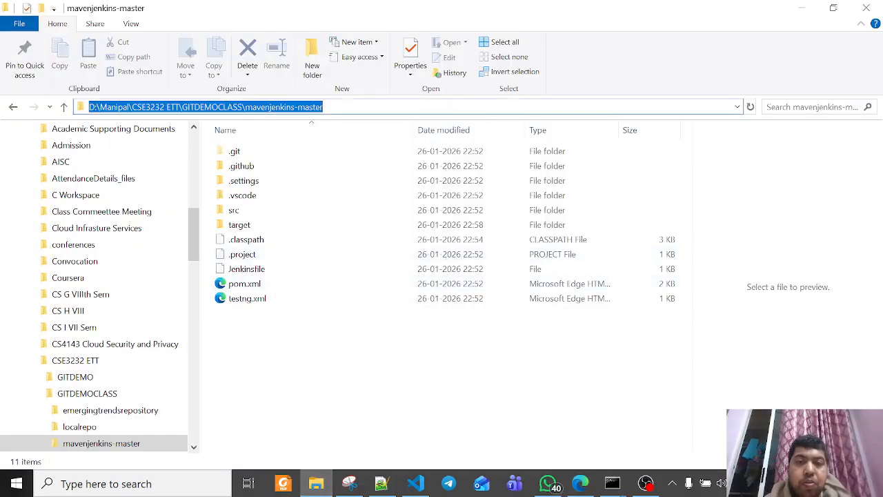
key("alt+Tab")
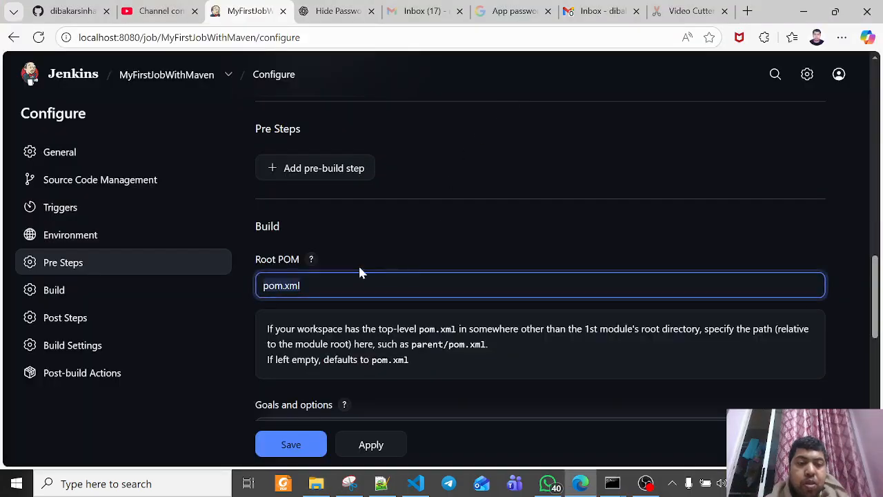
left_click(263, 285)
key("ctrl+v")
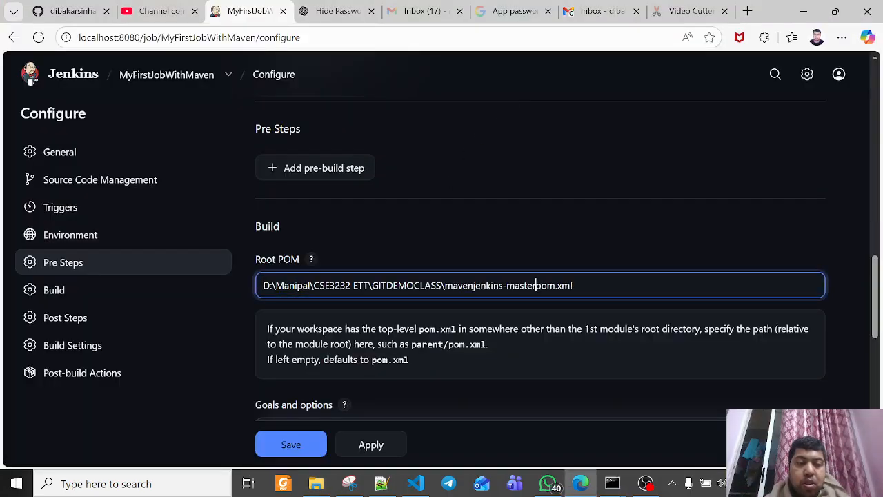
type("/")
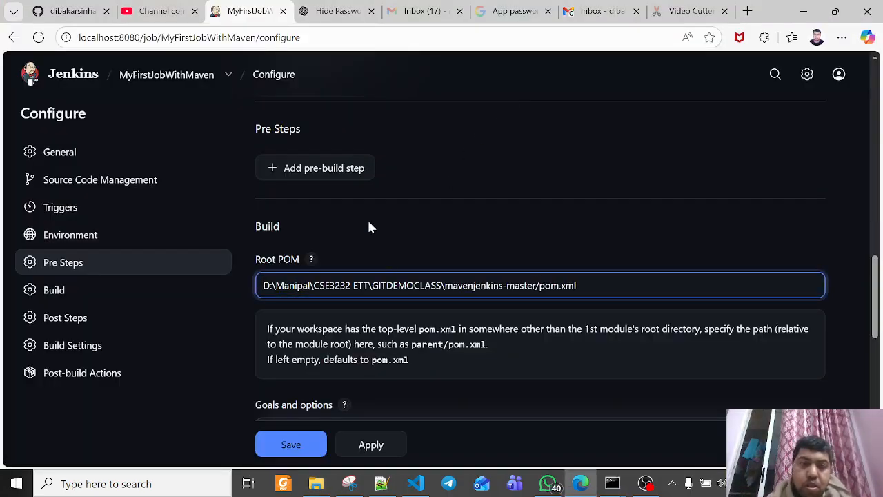
Set the Maven goals and options of the build to "clean test"
scroll(385, 240, "down", 1)
left_click(385, 361)
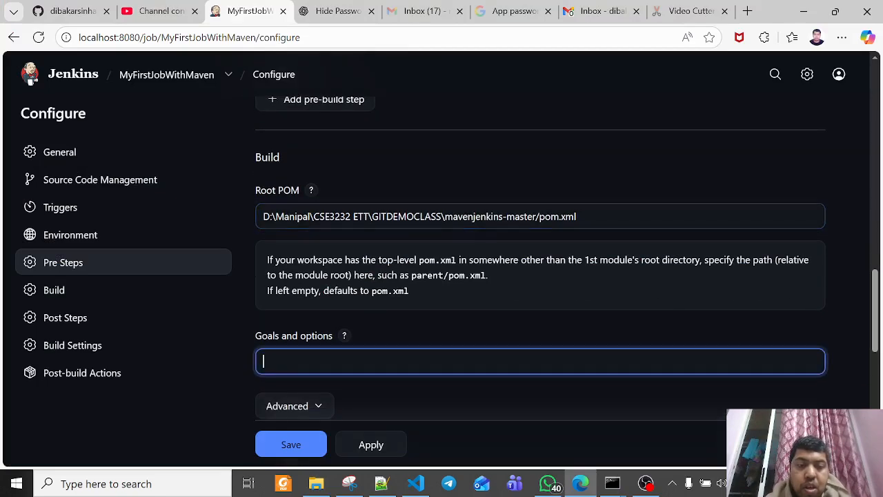
type("clean")
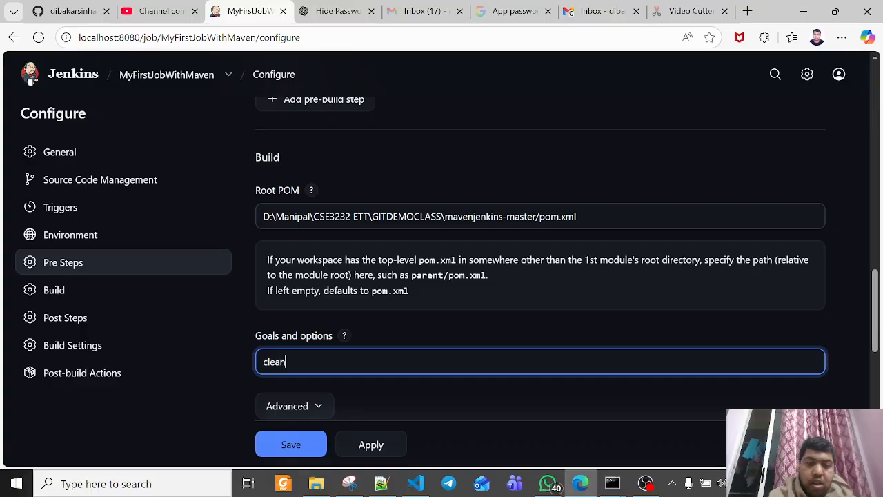
type(" test")
Expand the advanced Build settings and examine the Maven options, validation level and settings file choices
scroll(309, 306, "down", 2)
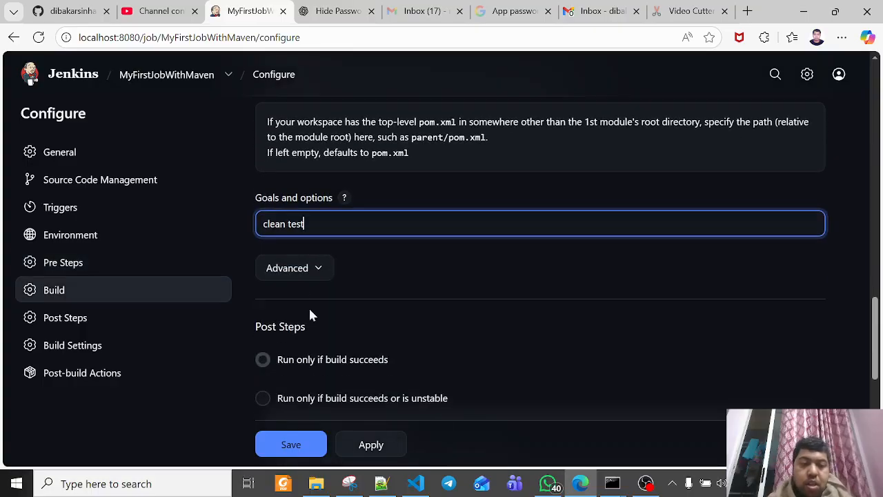
left_click(302, 271)
scroll(414, 286, "down", 1)
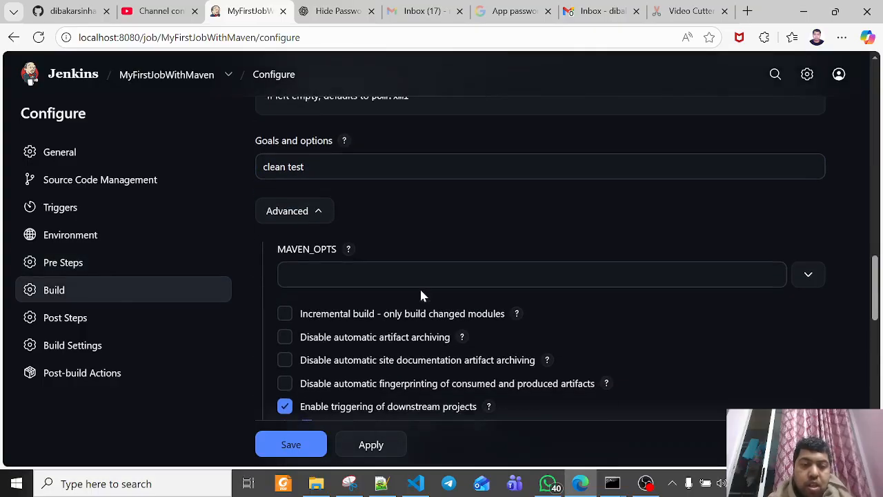
scroll(397, 283, "down", 1)
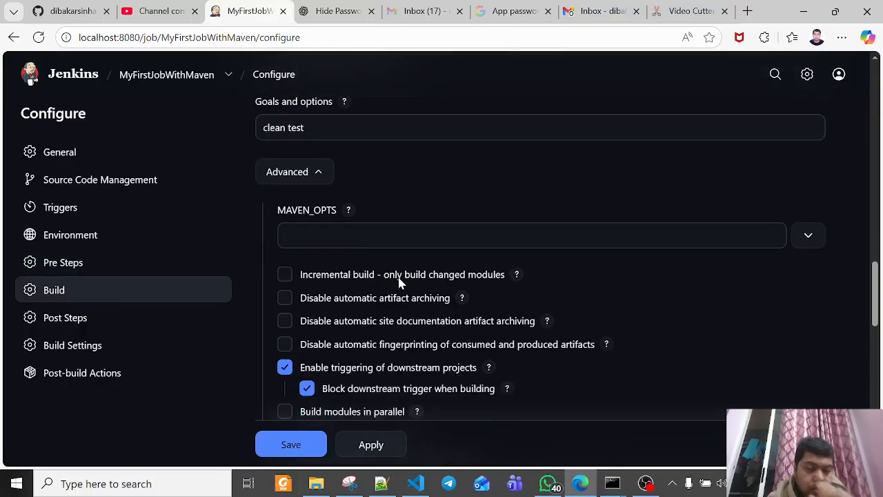
scroll(383, 353, "down", 1)
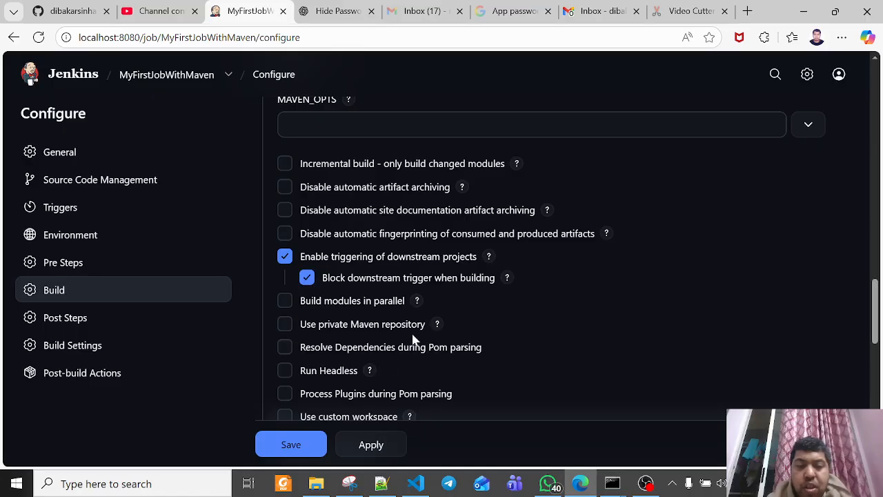
scroll(372, 338, "down", 2)
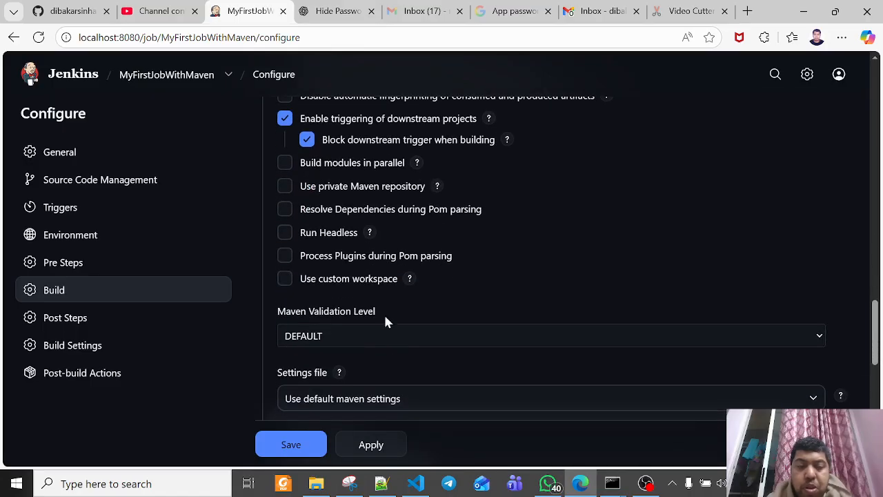
scroll(445, 276, "up", 1)
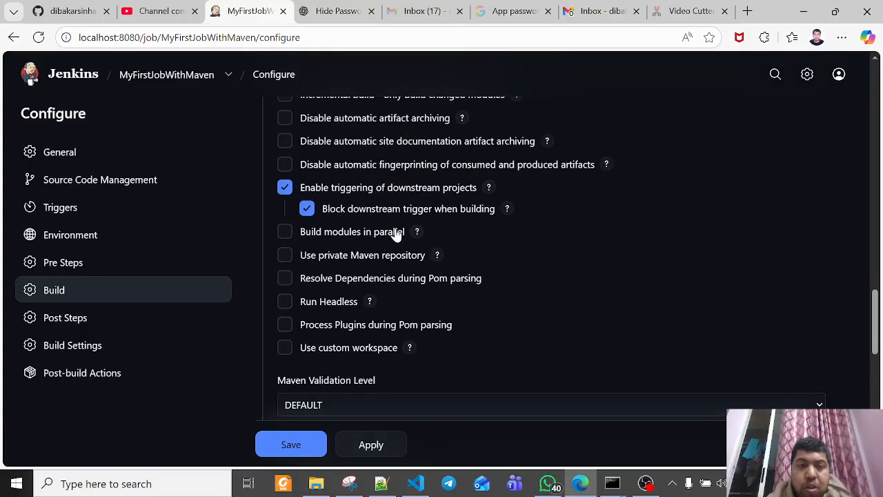
scroll(438, 243, "up", 6)
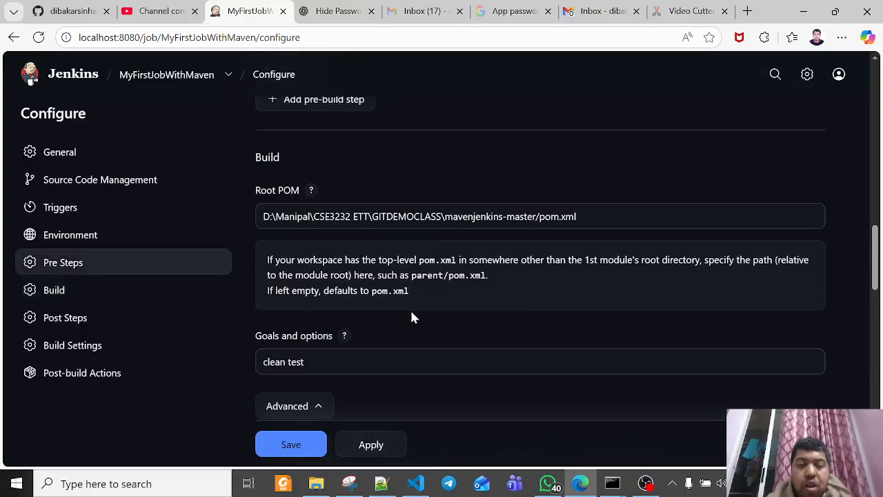
scroll(404, 324, "down", 2)
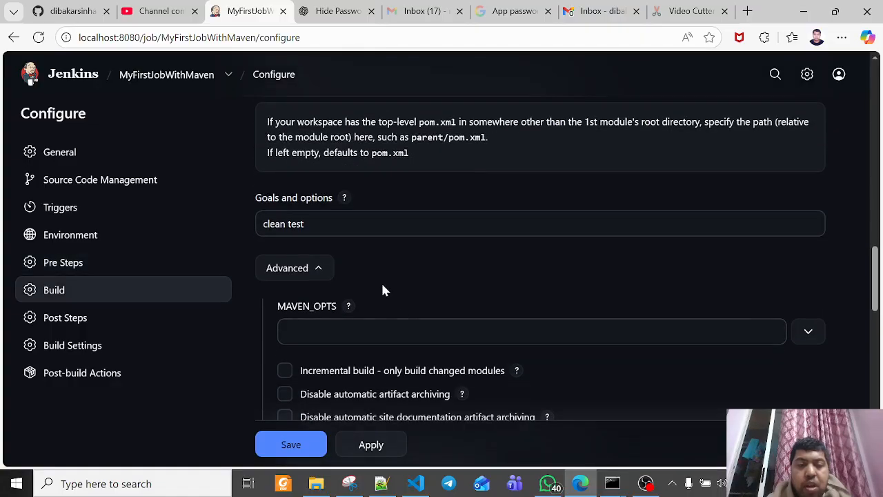
Recheck the Root POM path and the goals entered for the build
scroll(383, 290, "up", 3)
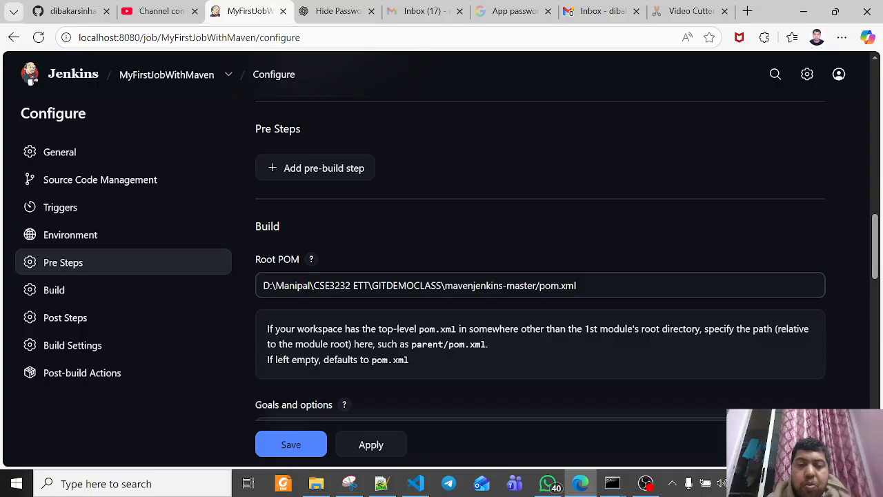
left_click(384, 288)
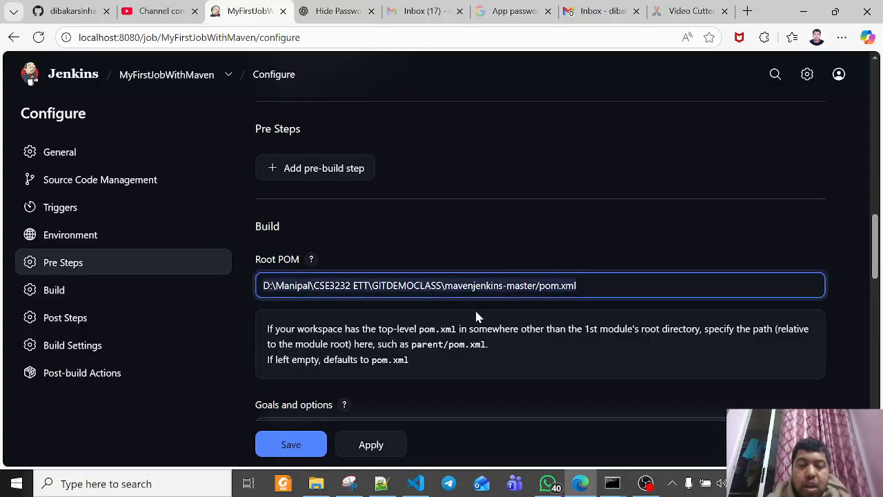
scroll(403, 316, "down", 2)
left_click_drag(306, 293, 262, 294)
left_click(304, 293)
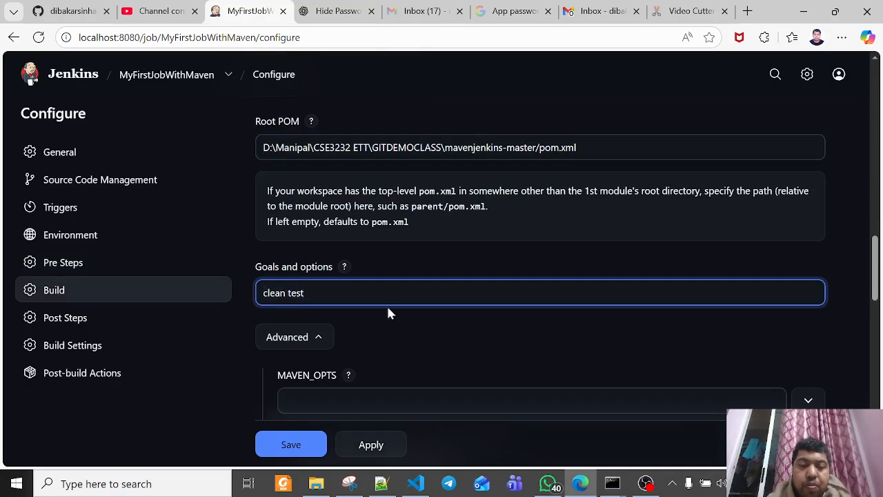
Examine the Post Steps run conditions and the available post-build step types without adding one
scroll(360, 312, "down", 10)
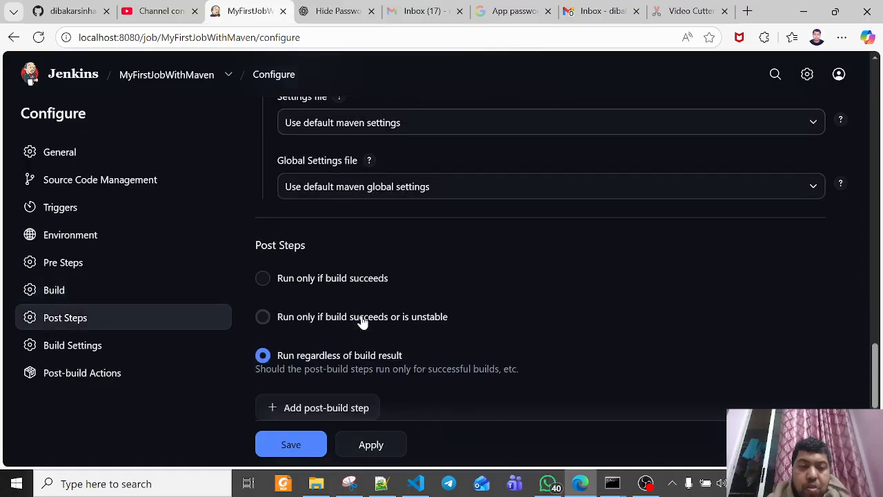
scroll(362, 321, "down", 1)
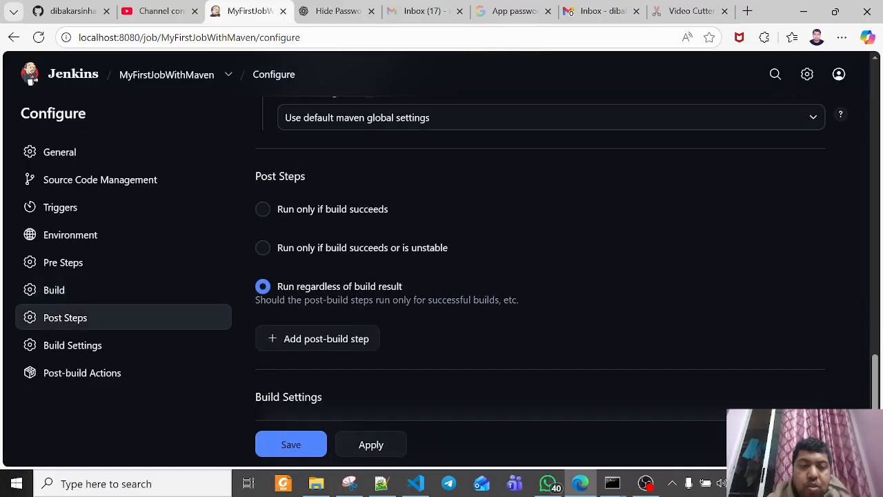
scroll(418, 321, "down", 1)
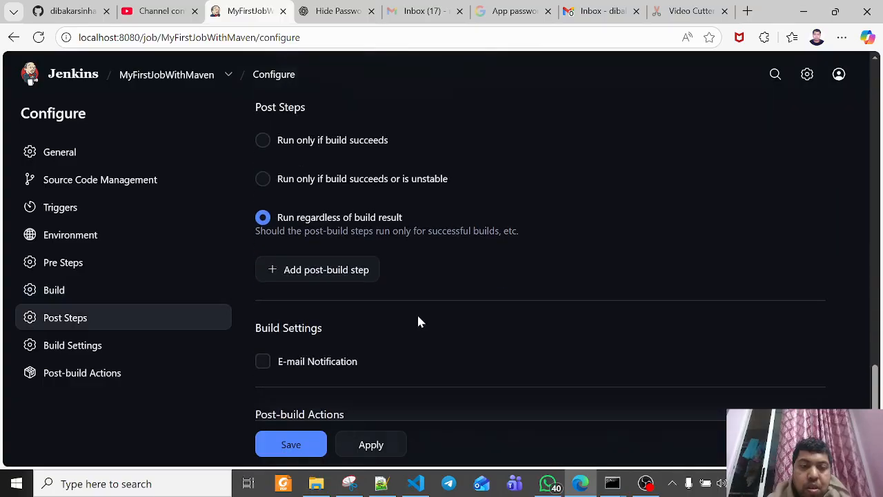
left_click(344, 274)
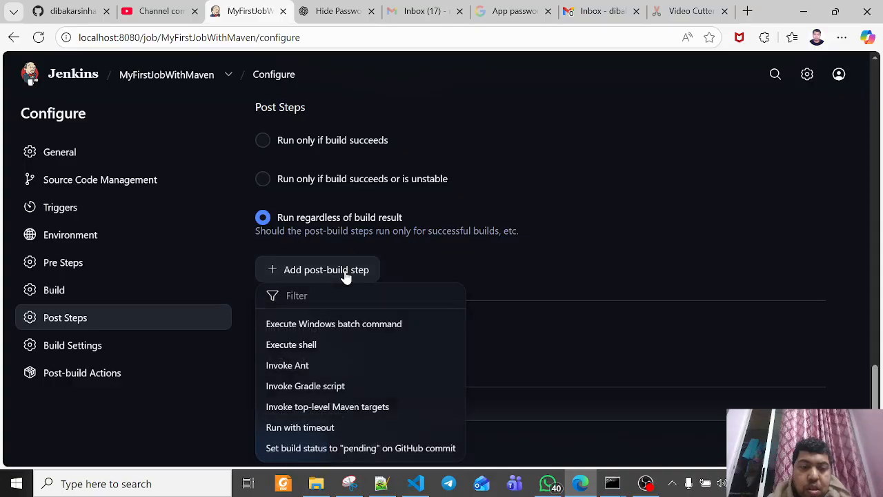
left_click(591, 251)
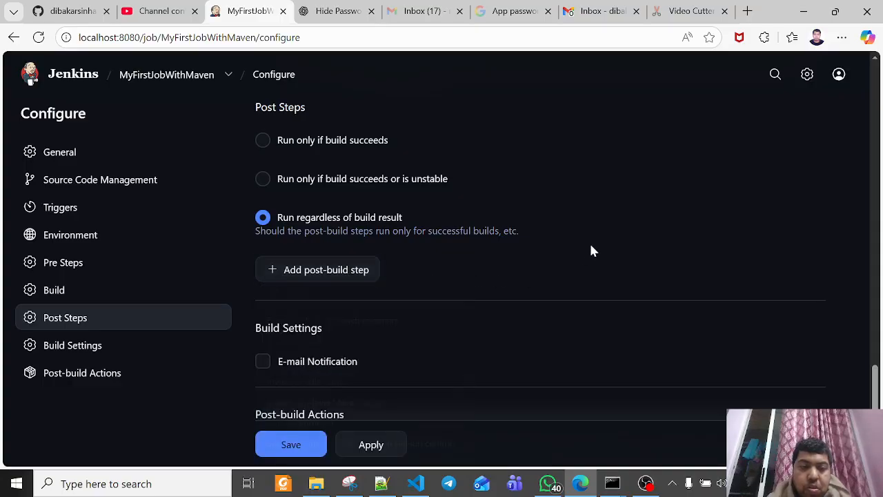
Add an Editable Email Notification post-build action to the job
scroll(592, 251, "down", 1)
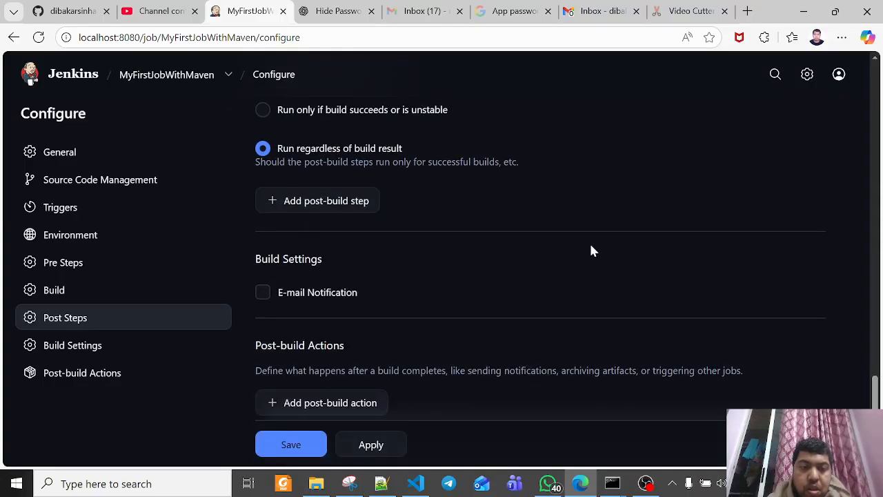
scroll(592, 251, "down", 1)
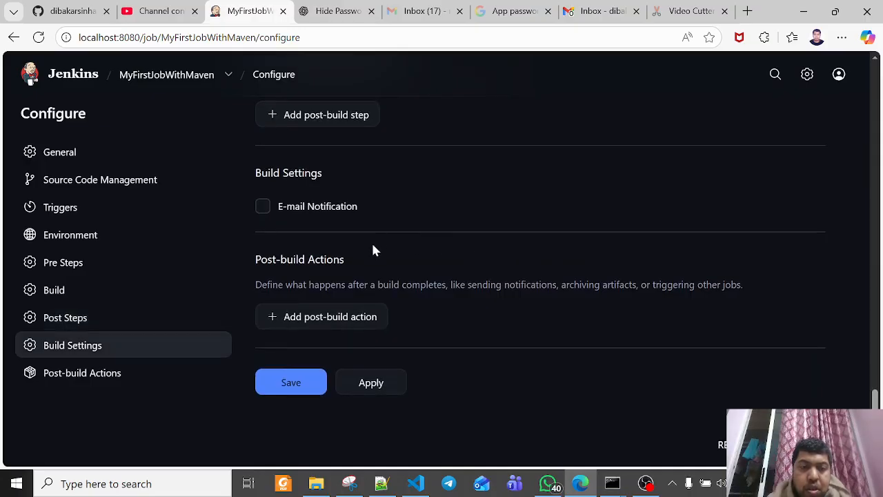
left_click(333, 316)
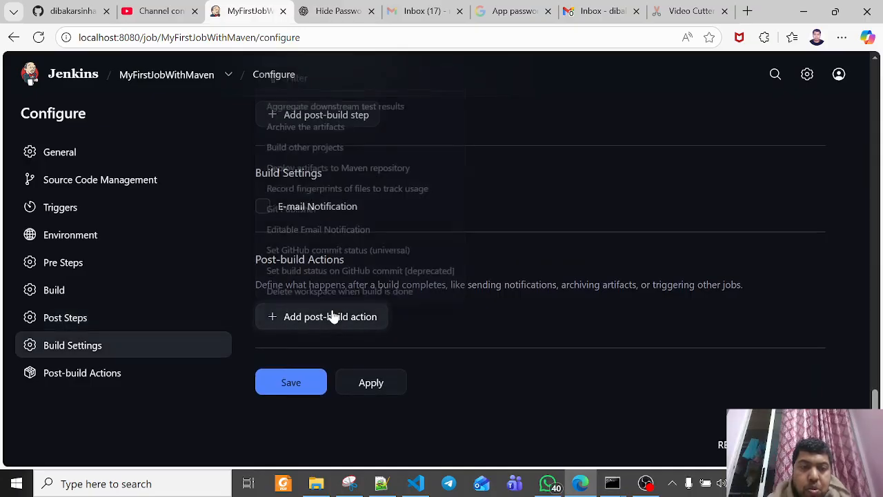
left_click(340, 228)
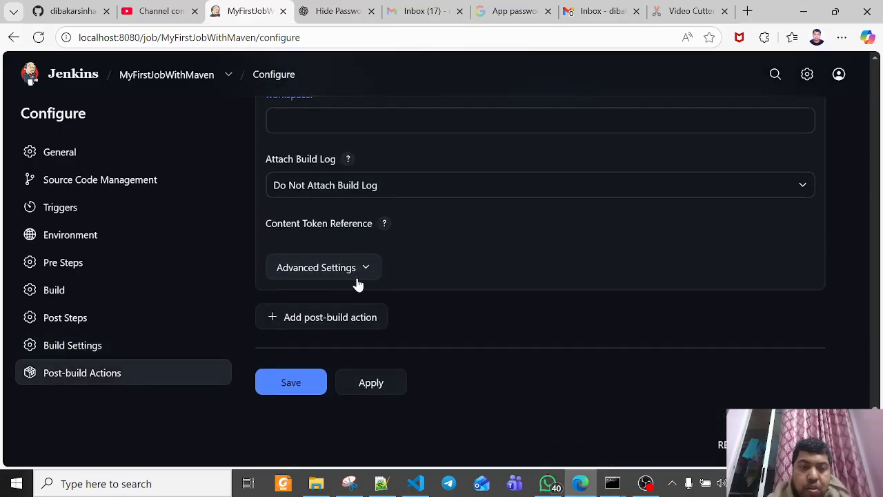
Expand the email notification's advanced settings and remove Developers from the Always trigger's Send To list
left_click(358, 280)
scroll(404, 284, "down", 6)
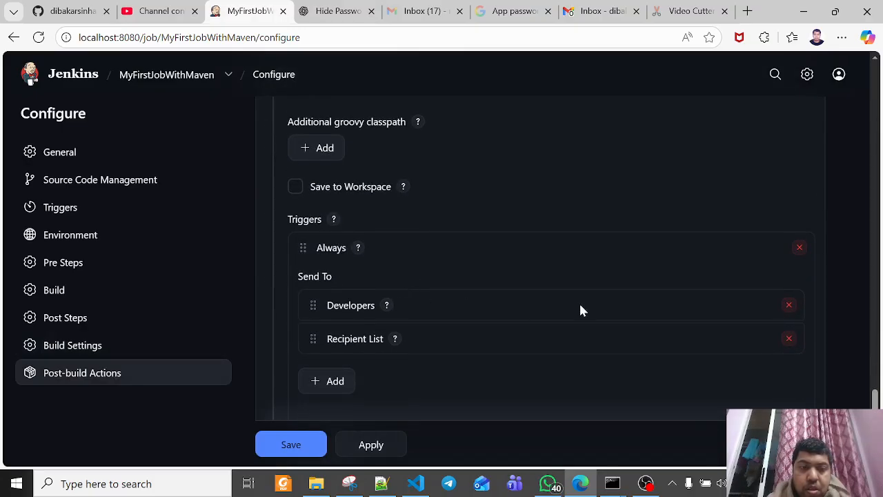
left_click(792, 306)
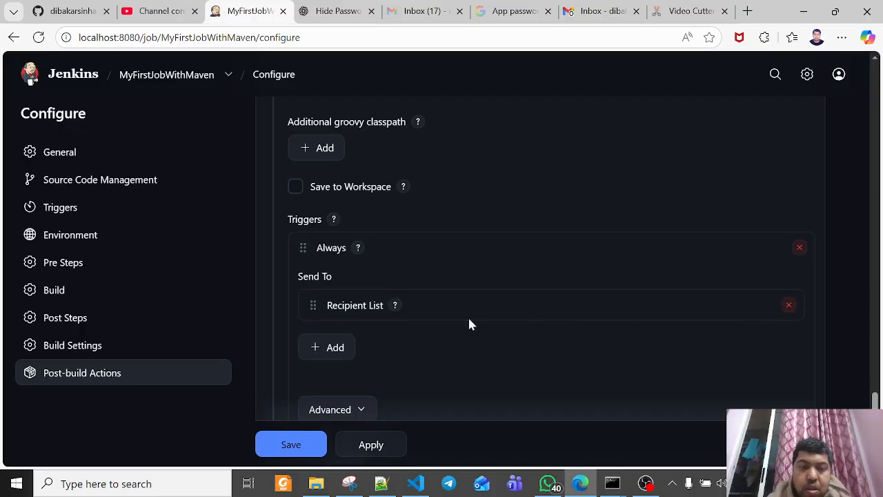
Enter the recipient's email address in the Always trigger's advanced Recipient List, then apply and save the job configuration
scroll(419, 331, "down", 2)
left_click(345, 276)
left_click(330, 335)
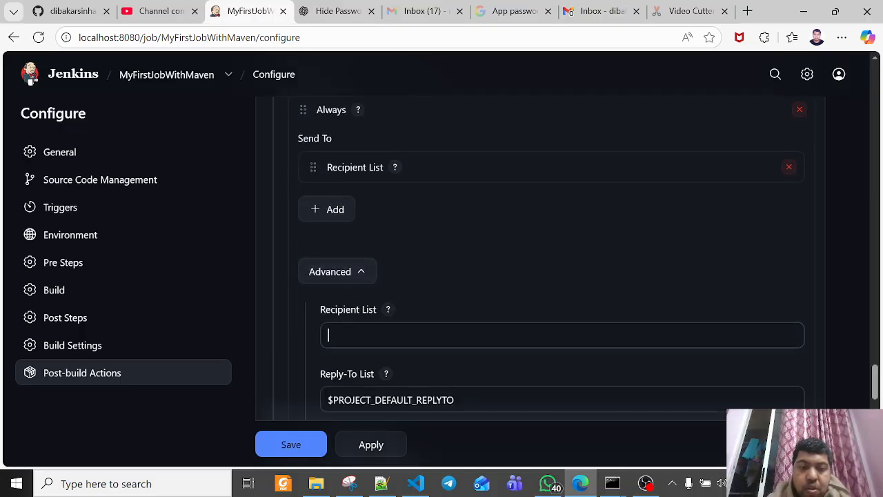
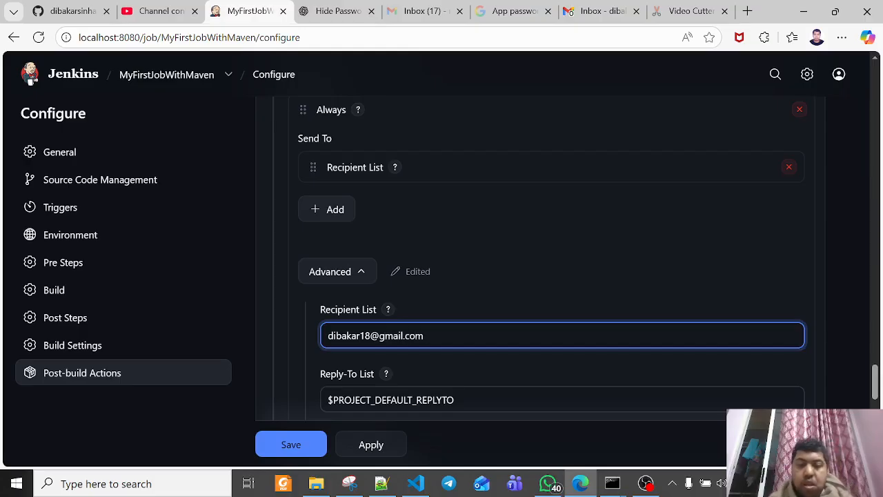
left_click(373, 447)
left_click(290, 436)
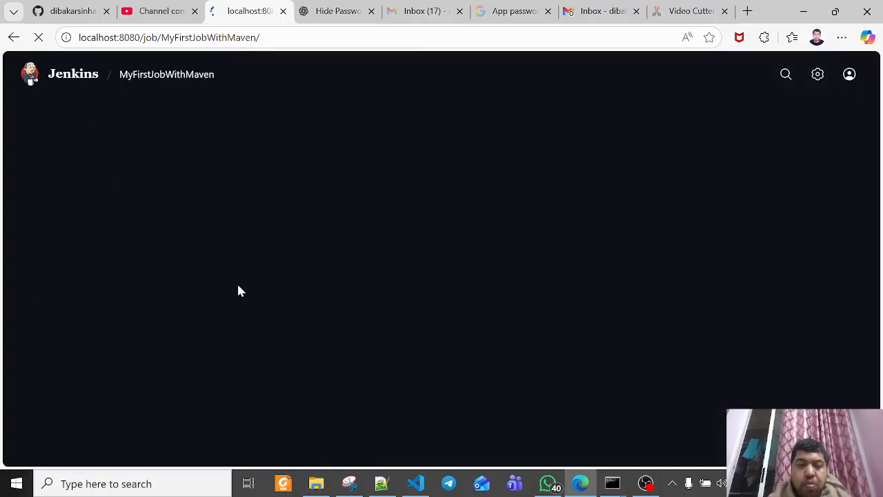
Start a build of MyFirstJobWithMaven and open the console output of build #1
left_click(69, 194)
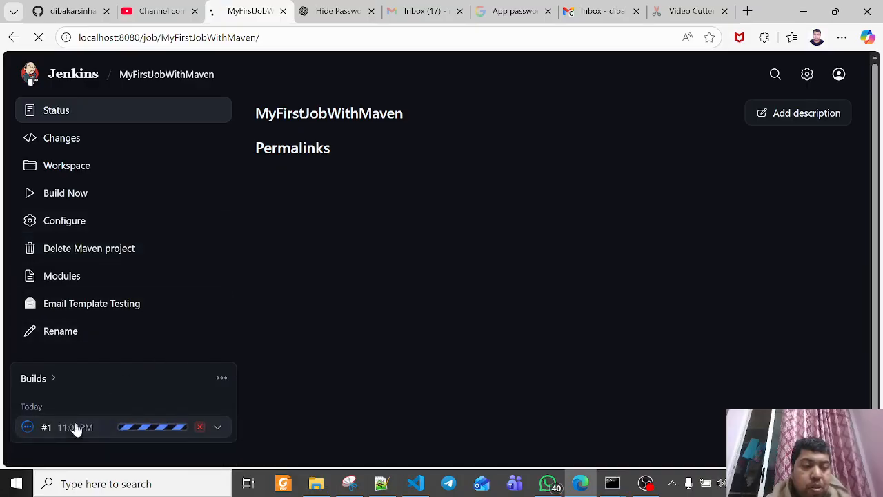
left_click(73, 427)
left_click(95, 166)
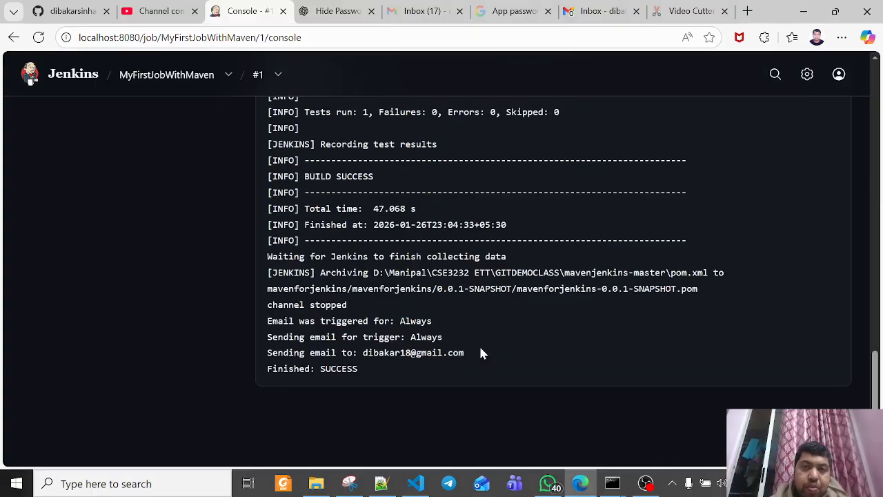
Close the app passwords page, check the MyFirstJobWithMaven build #1 notification email in Gmail, and return to the Jenkins console output
left_click(548, 11)
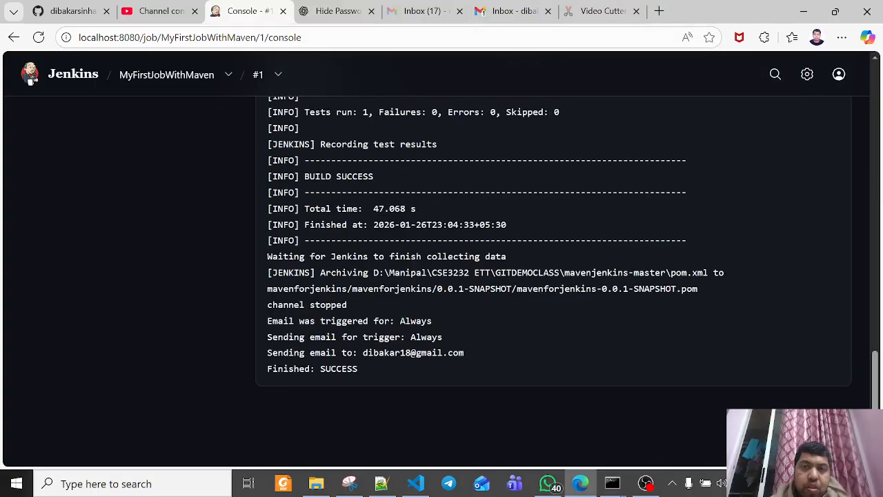
left_click(583, 11)
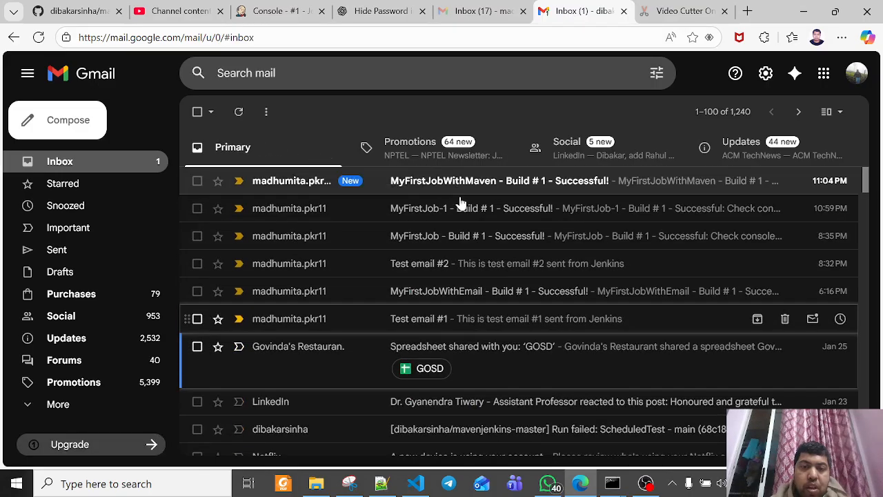
left_click(473, 183)
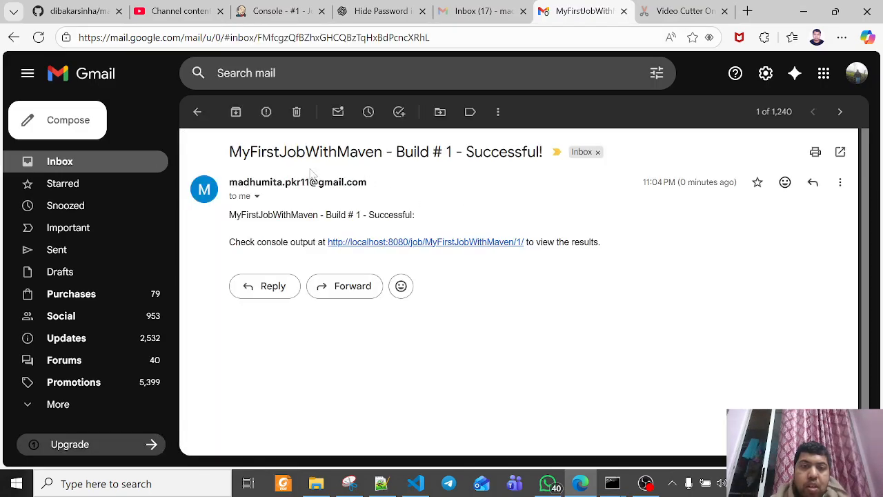
left_click_drag(241, 152, 515, 153)
left_click(366, 213)
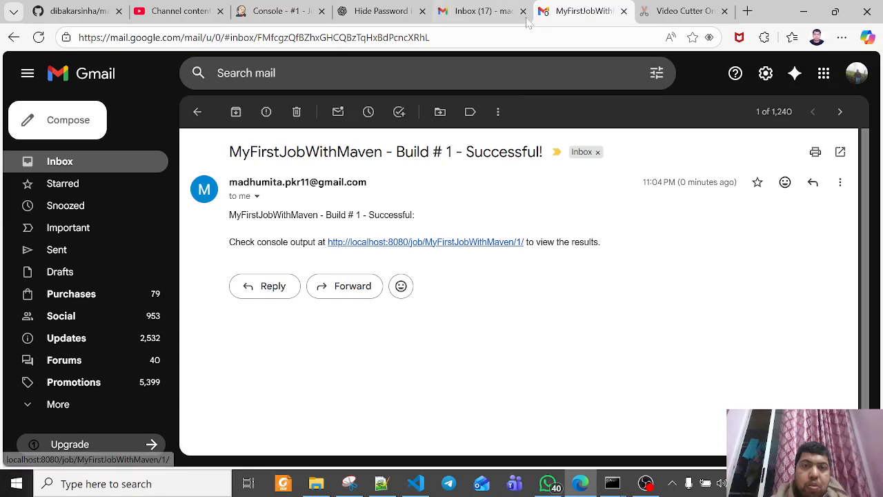
left_click(276, 11)
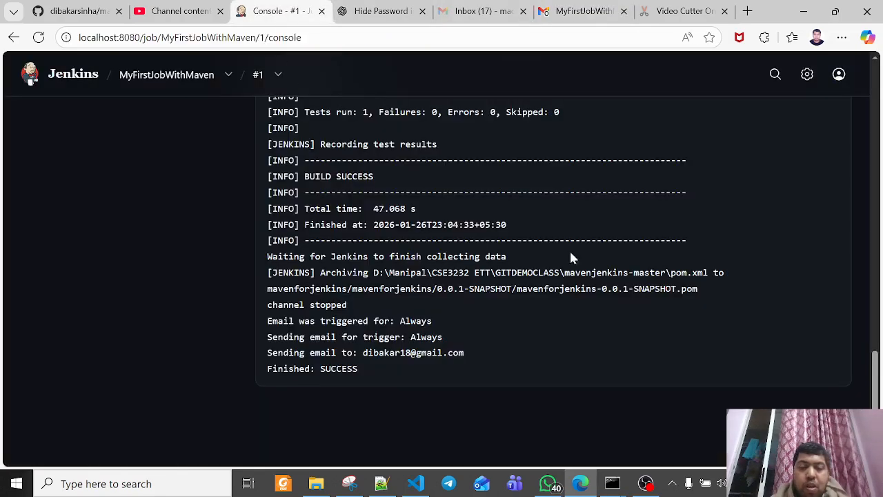